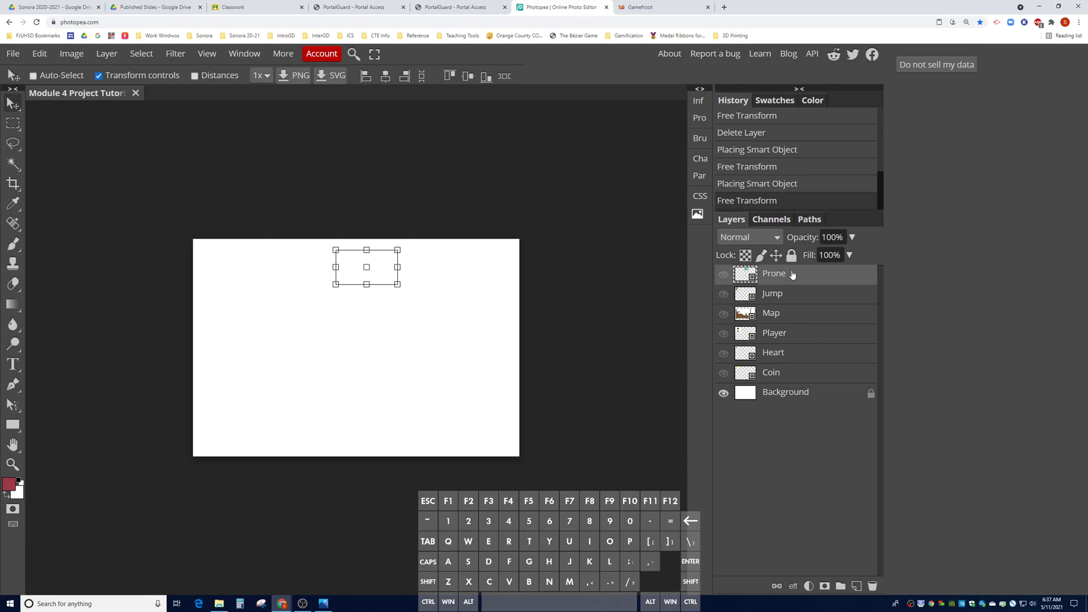
# - Look through the existing Prone, Jump, Map, Player, Heart and Coin layers by selecting each in turn
pyautogui.click(793, 296)
pyautogui.click(793, 319)
pyautogui.click(793, 335)
pyautogui.click(793, 354)
pyautogui.click(793, 373)
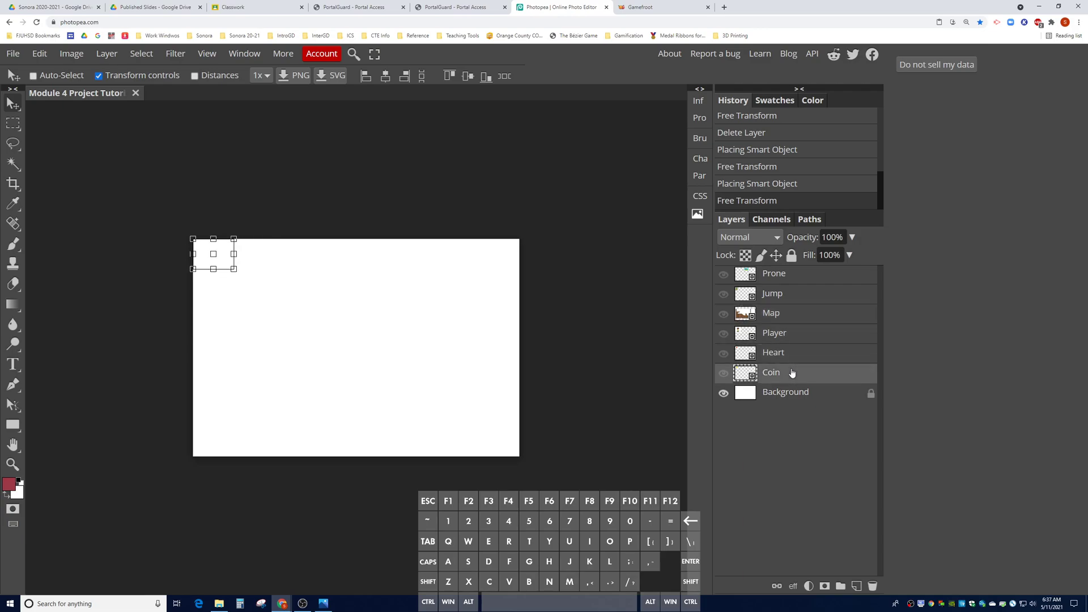
pyautogui.click(794, 279)
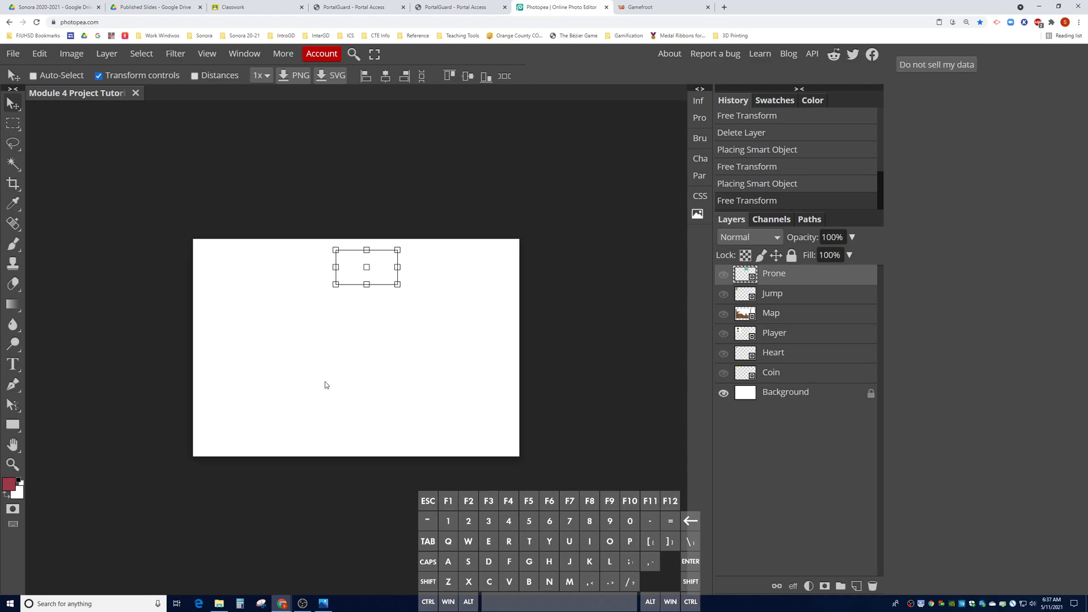
# - Set up the Rectangle tool with no fill and a solid red stroke
pyautogui.click(13, 425)
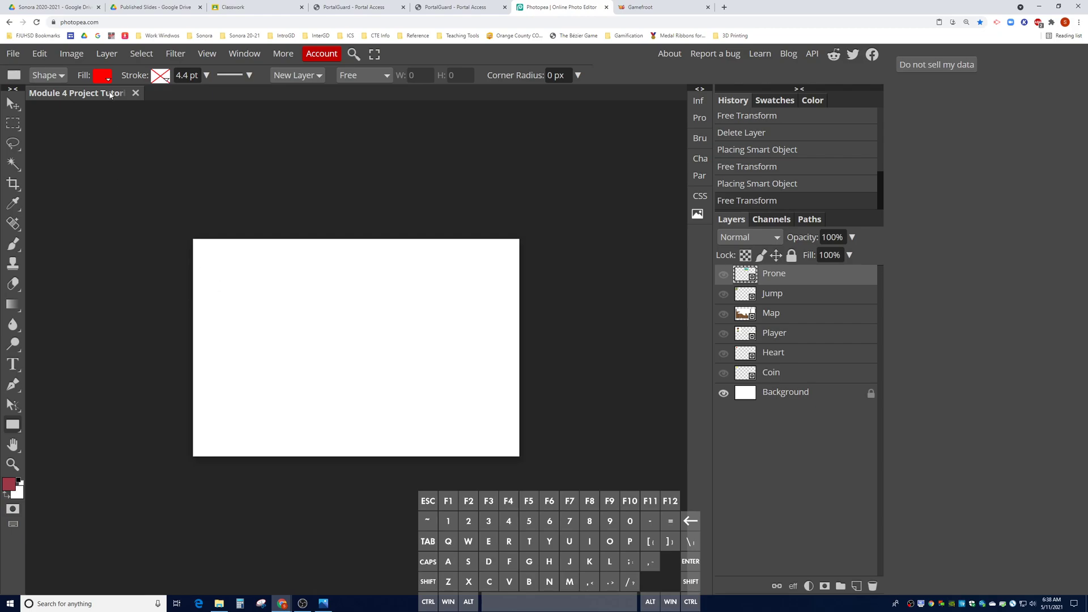
pyautogui.click(103, 77)
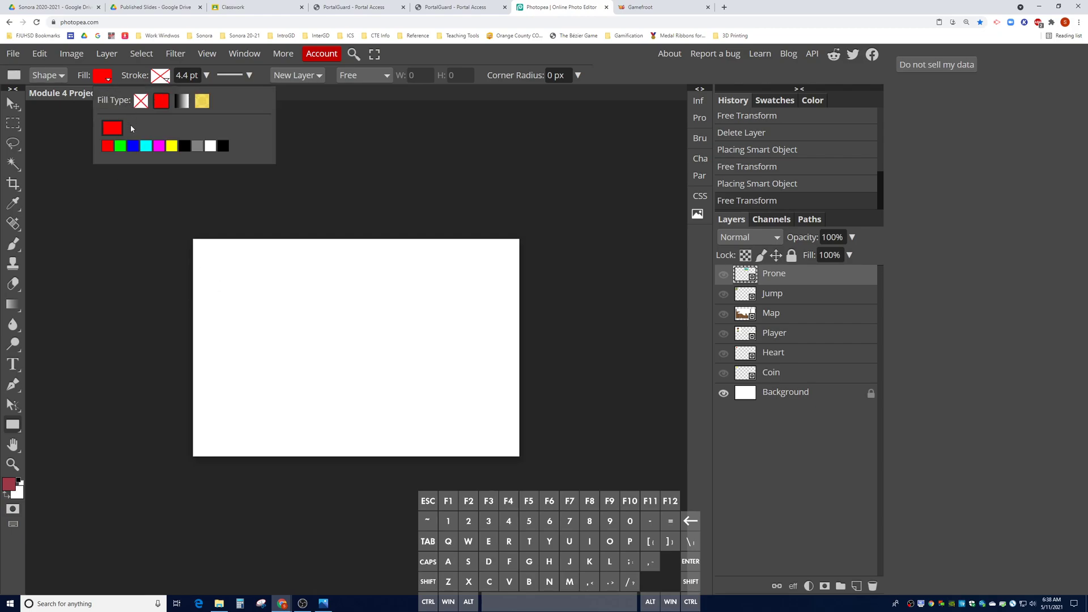
pyautogui.click(141, 100)
pyautogui.click(163, 76)
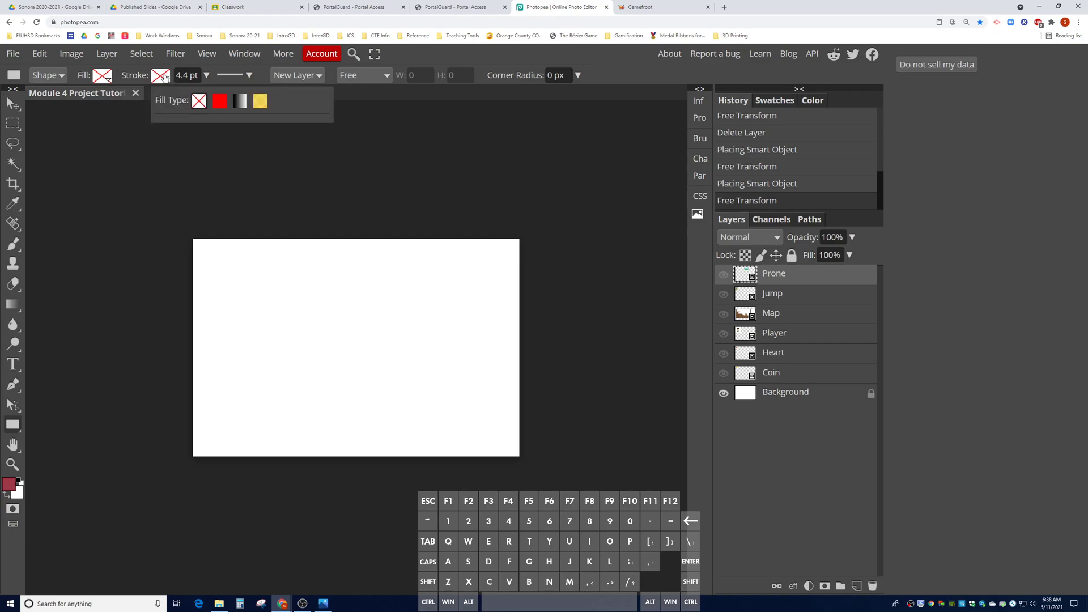
pyautogui.click(220, 101)
# - Create a rectangle outline 450 wide and 50 high near the canvas's upper-left corner
pyautogui.moveTo(213, 258)
pyautogui.mouseDown()
pyautogui.moveTo(299, 285)
pyautogui.moveTo(329, 264)
pyautogui.moveTo(345, 279)
pyautogui.mouseUp()
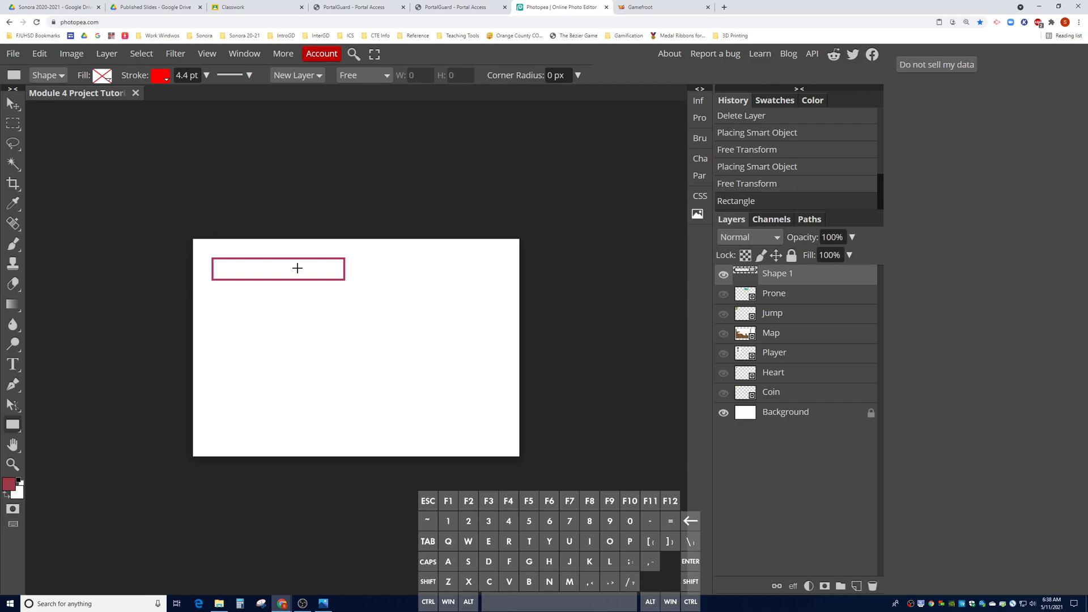
pyautogui.hotkey('ctrl', 'z')
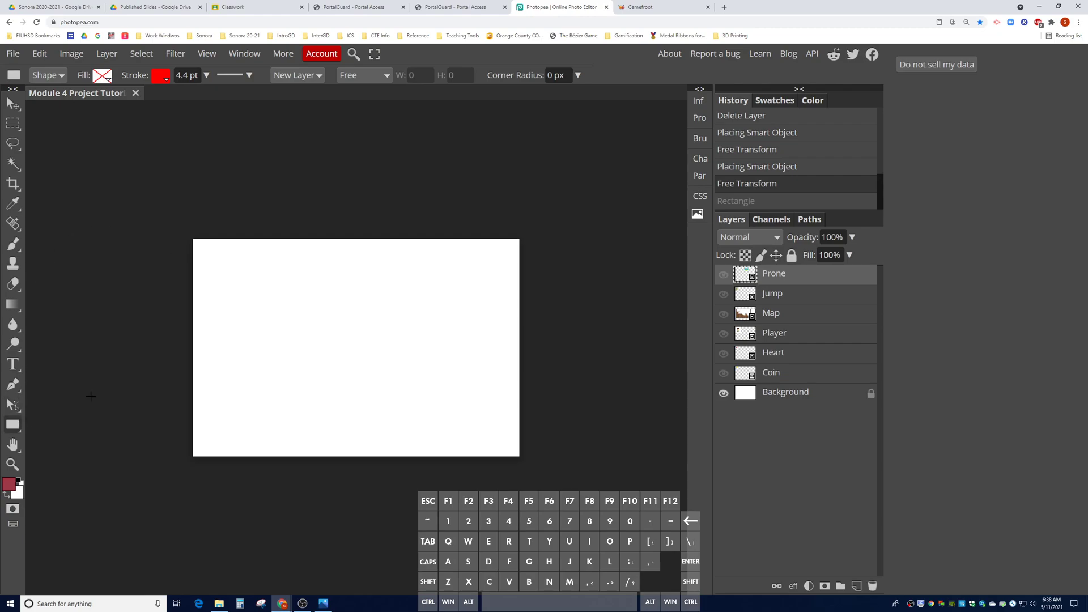
pyautogui.click(216, 258)
pyautogui.doubleClick(146, 178)
pyautogui.write('450')
pyautogui.press('Tab')
pyautogui.write('50')
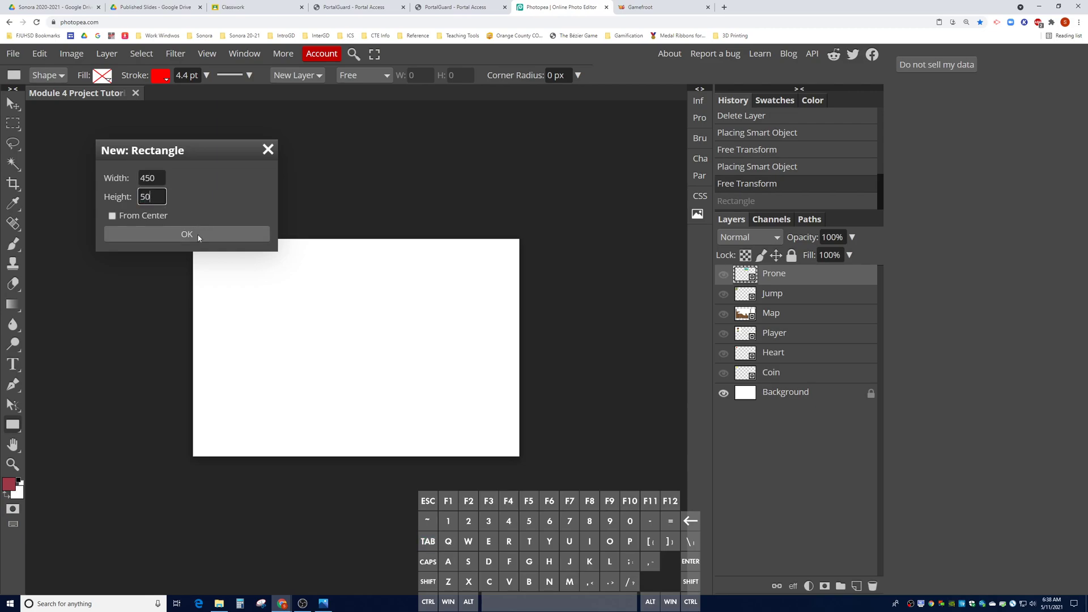
pyautogui.click(194, 234)
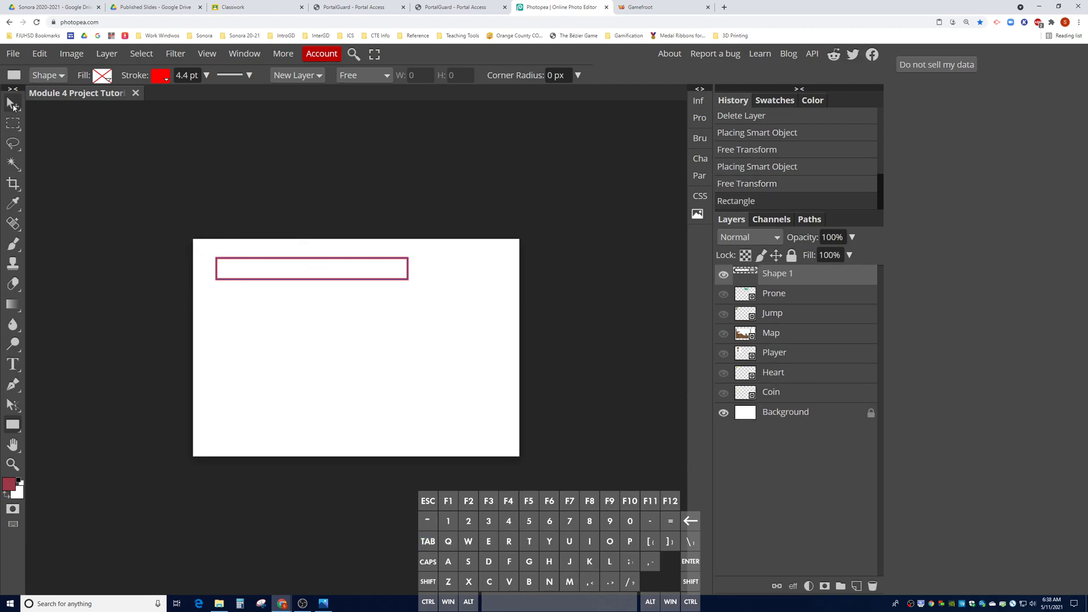
# - Move the rectangle closer to the canvas's upper-left corner and slant its right end by shifting the lower-right anchor inward
pyautogui.click(13, 104)
pyautogui.moveTo(256, 268); pyautogui.dragTo(243, 256)
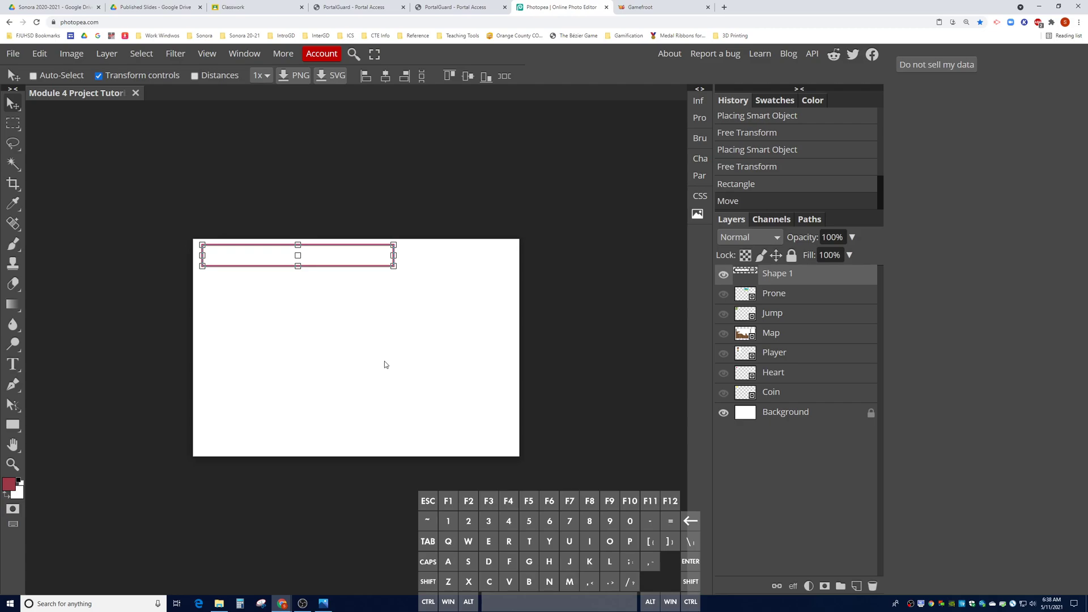
pyautogui.click(12, 405)
pyautogui.click(377, 265)
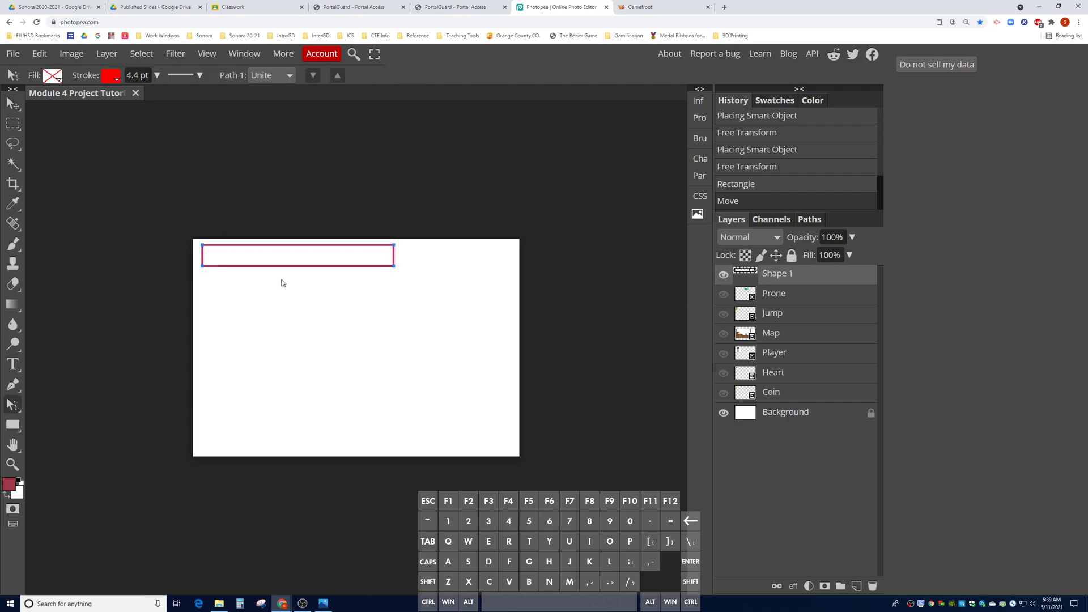
pyautogui.click(12, 384)
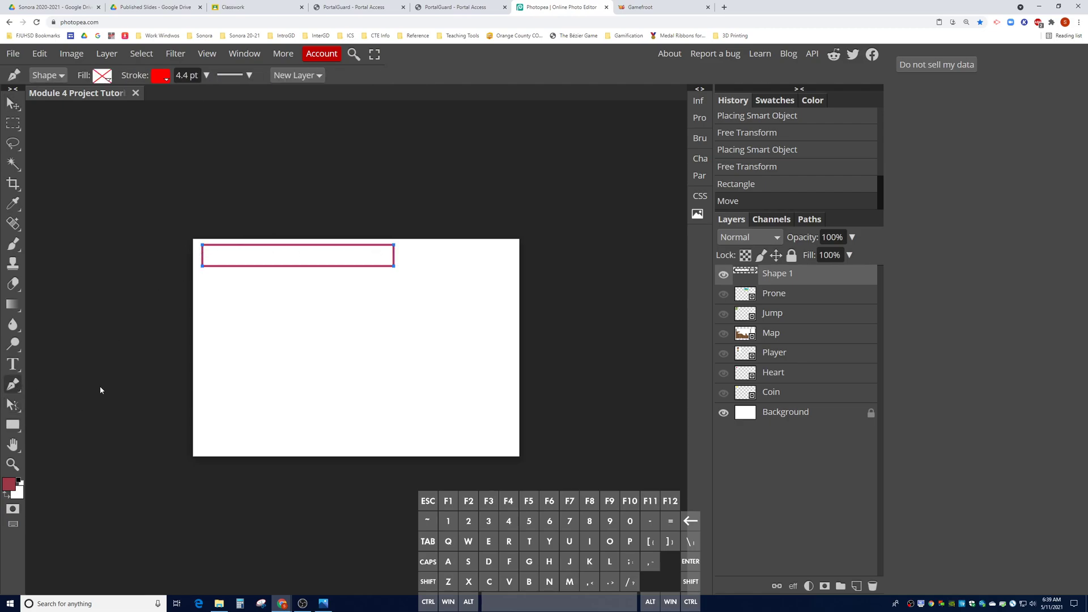
pyautogui.press('ctrl')
pyautogui.moveTo(394, 266); pyautogui.dragTo(369, 274)
pyautogui.press('shift')
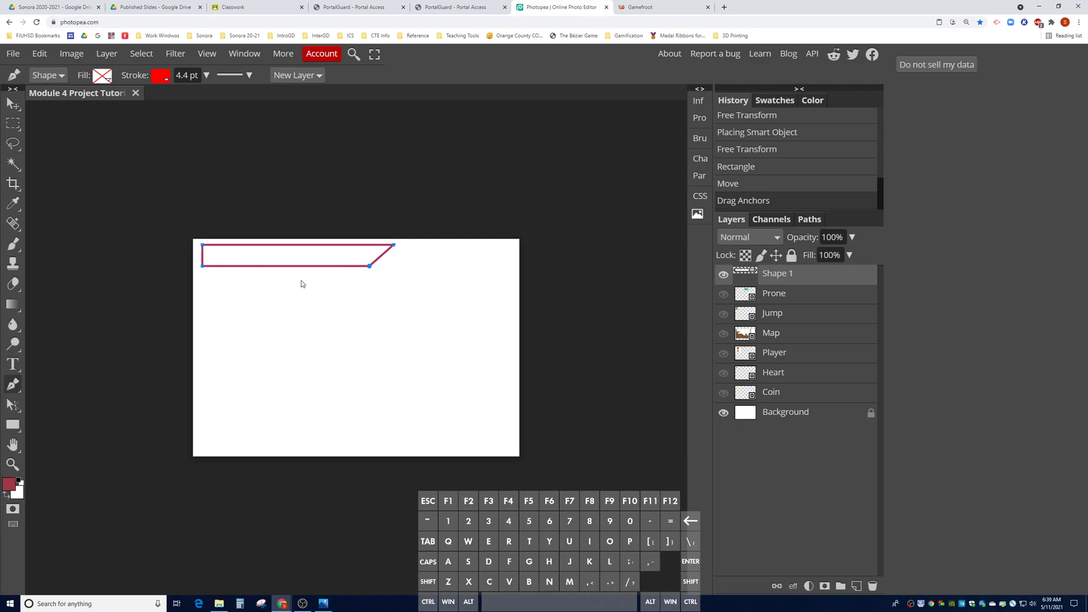
# - Undo the anchor edit, the move and the creation of the 50-high rectangle
pyautogui.hotkey('ctrl', 'z')
pyautogui.hotkey('ctrl', 'z')
pyautogui.hotkey('ctrl', 'z')
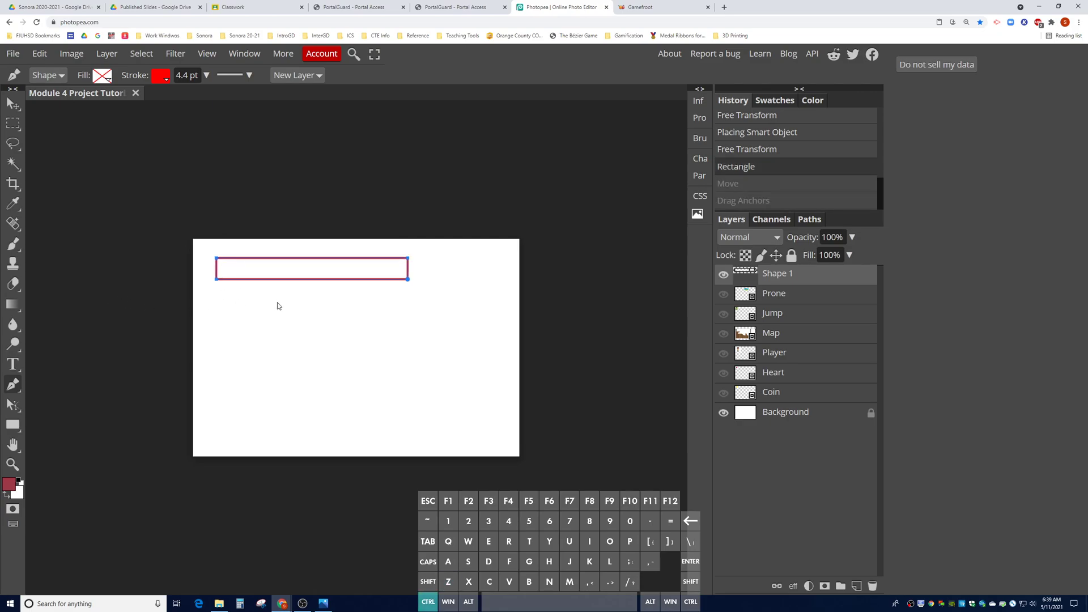
# - Create a rectangle outline 450 wide and 25 high near the canvas's upper-left corner
pyautogui.click(13, 424)
pyautogui.click(209, 253)
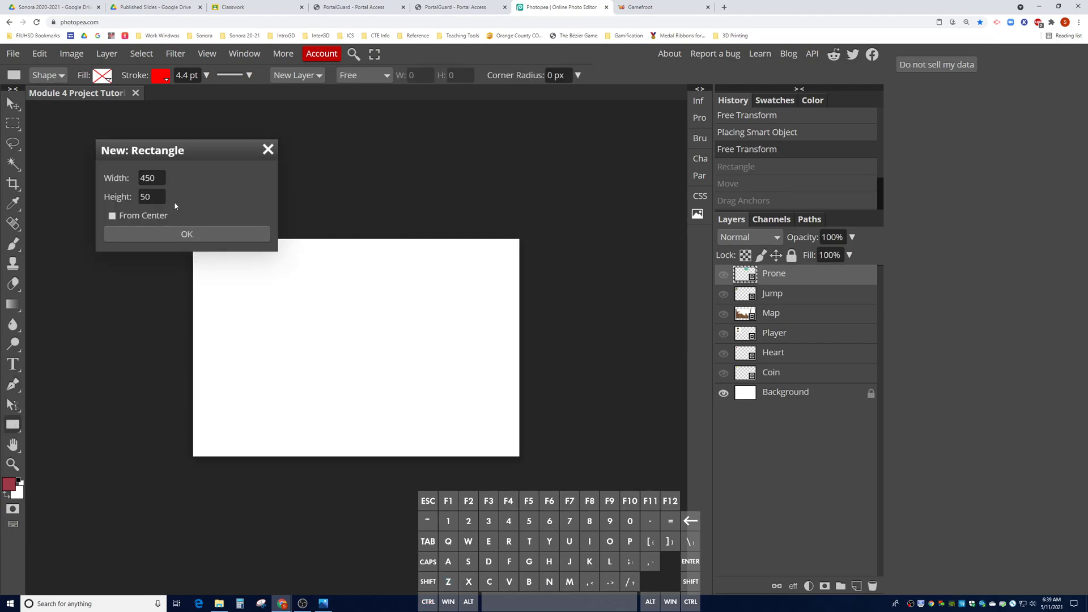
pyautogui.doubleClick(153, 195)
pyautogui.write('25')
pyautogui.click(176, 232)
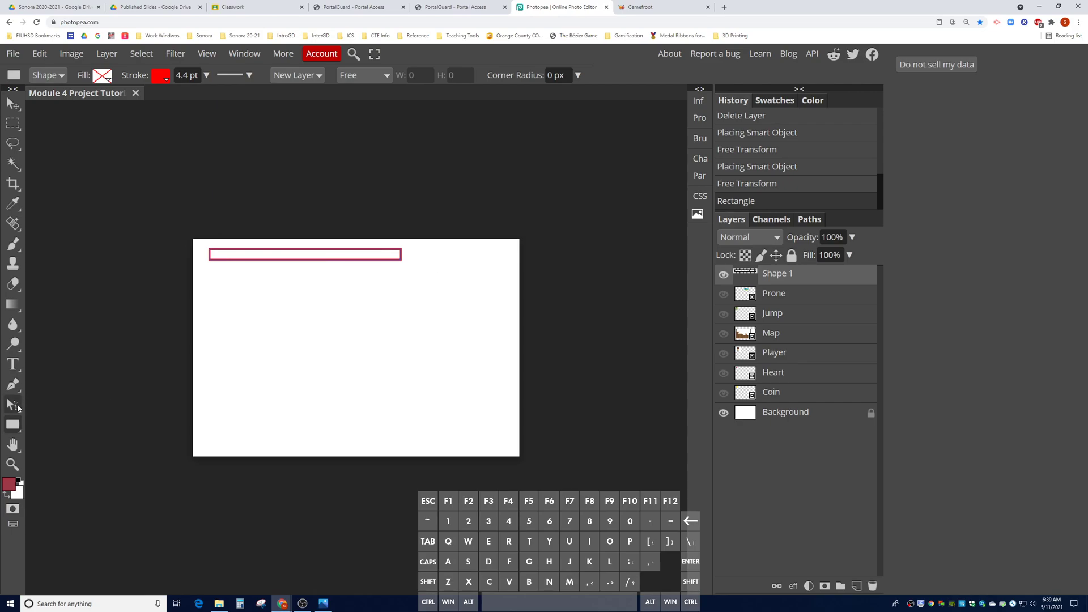
# - Slant the bar's right end by shifting its lower-right anchor point horizontally inward
pyautogui.click(13, 404)
pyautogui.click(317, 261)
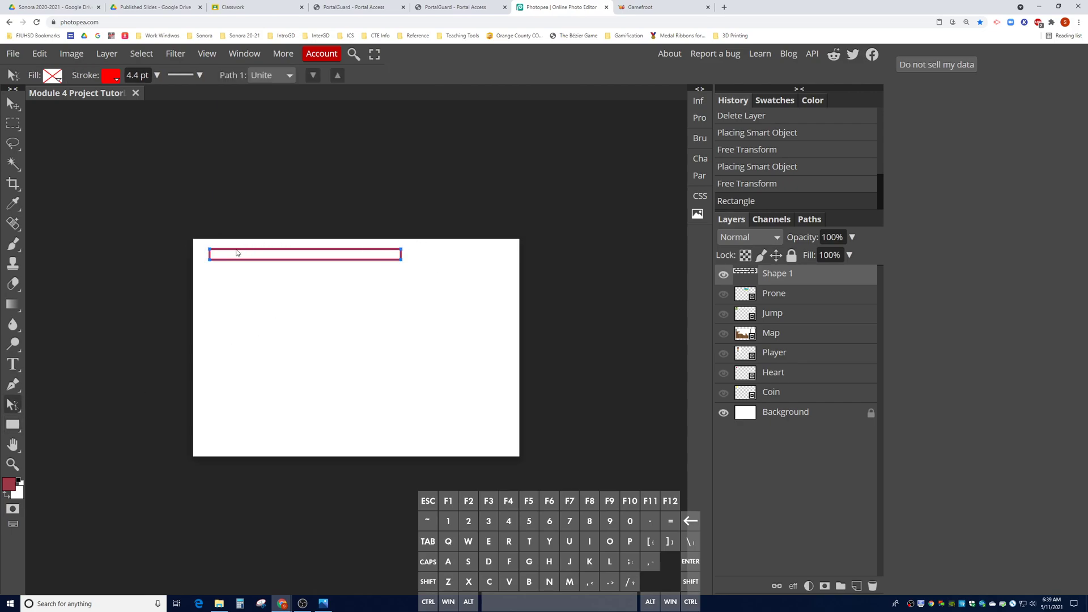
pyautogui.click(16, 388)
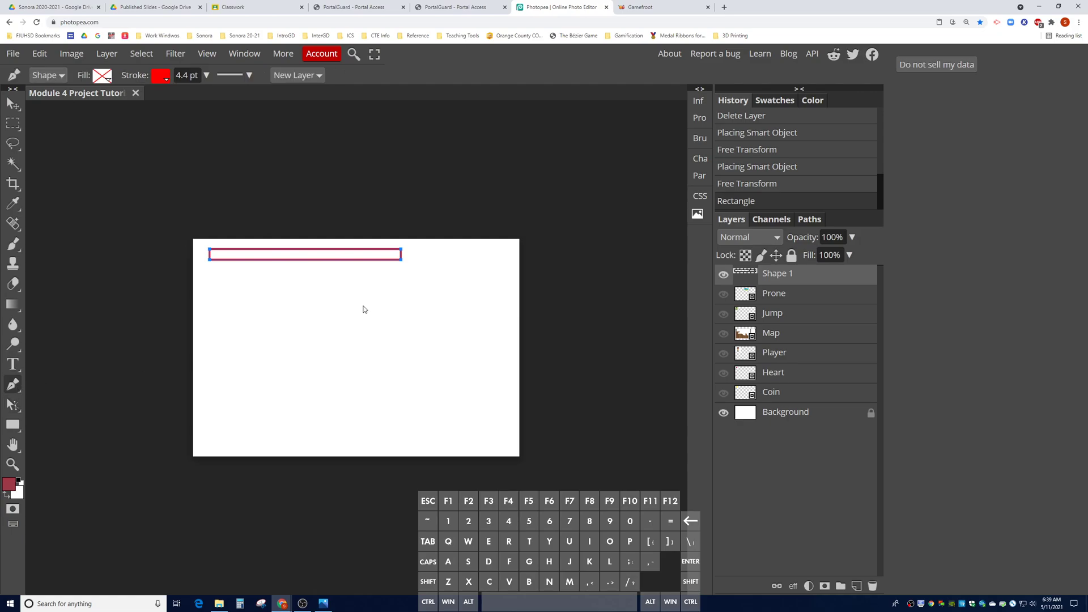
pyautogui.moveTo(402, 262); pyautogui.dragTo(393, 263)
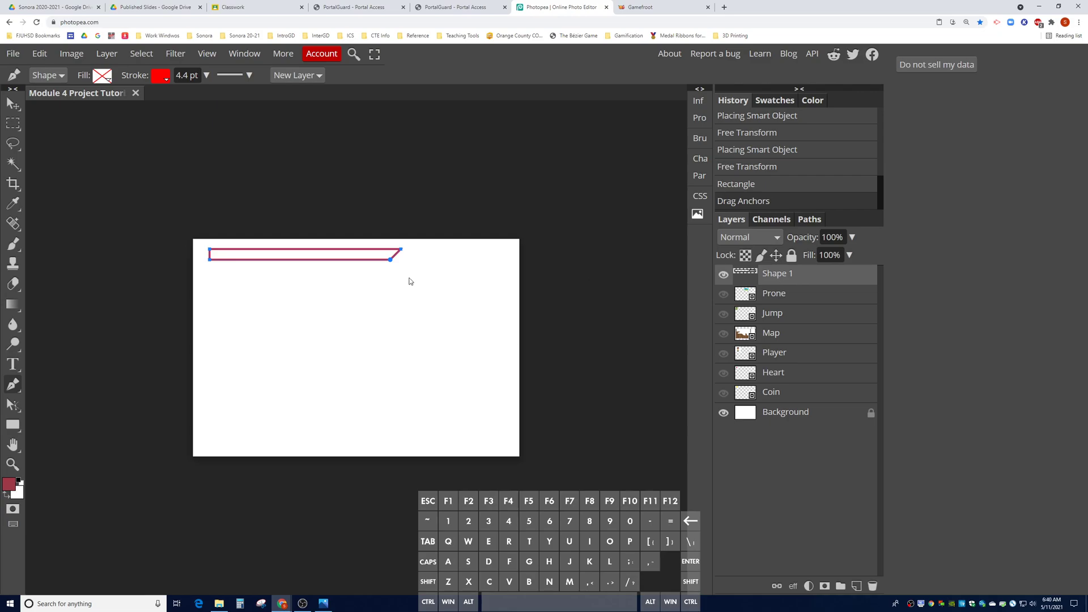
# - Rename the bar's shape layer to Negative Space and give the shape a solid white fill
pyautogui.doubleClick(788, 280)
pyautogui.write('Negative Space')
pyautogui.press('Return')
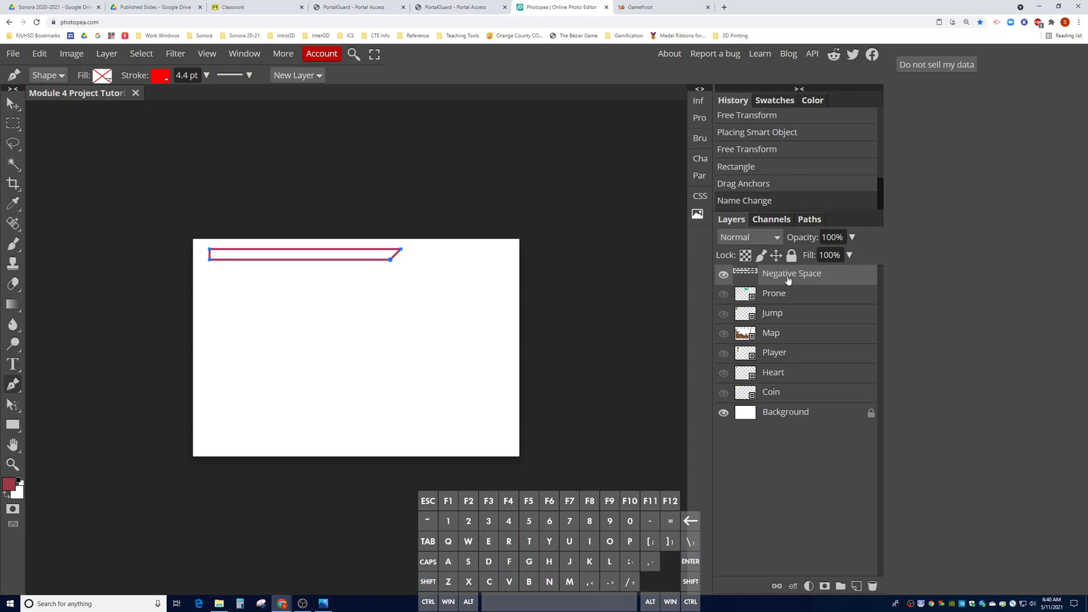
pyautogui.click(106, 77)
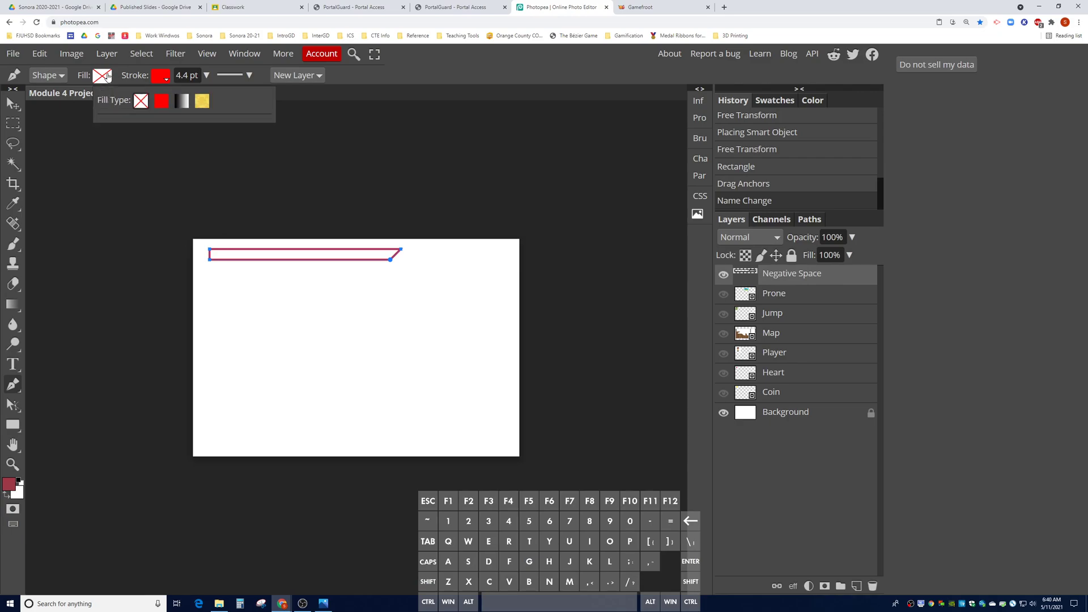
pyautogui.click(161, 101)
pyautogui.click(210, 146)
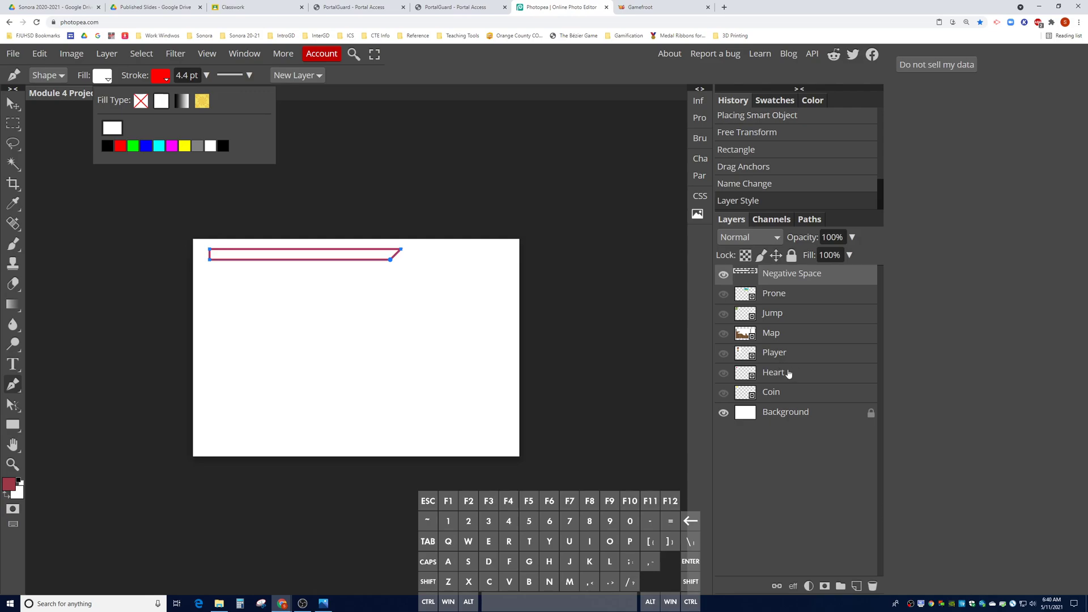
# - Duplicate the Negative Space layer and rename the copy to 100%
pyautogui.rightClick(786, 280)
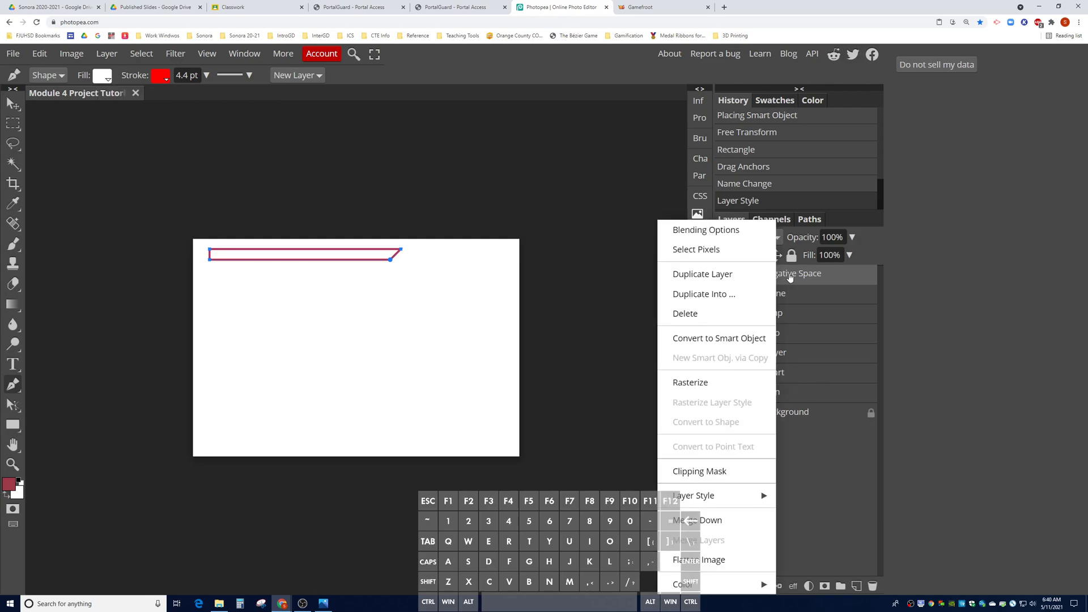
pyautogui.click(717, 274)
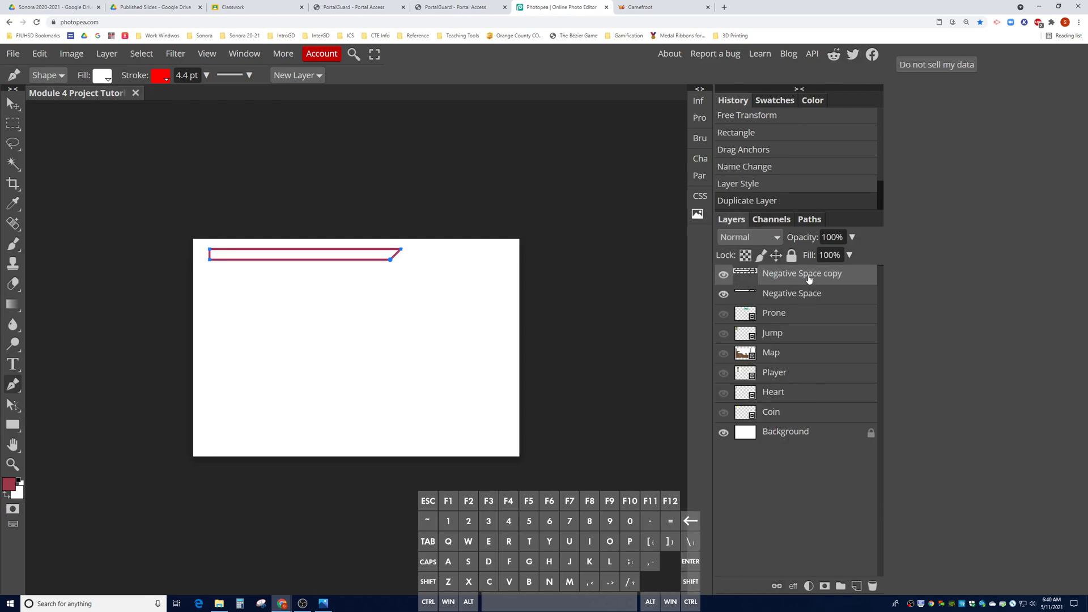
pyautogui.doubleClick(810, 279)
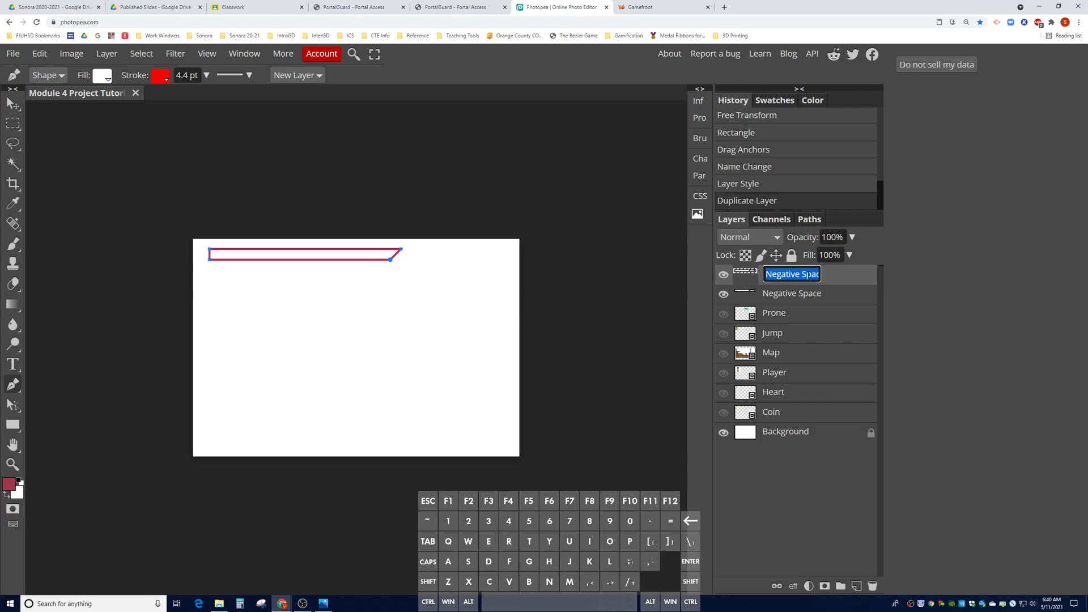
pyautogui.write('100%')
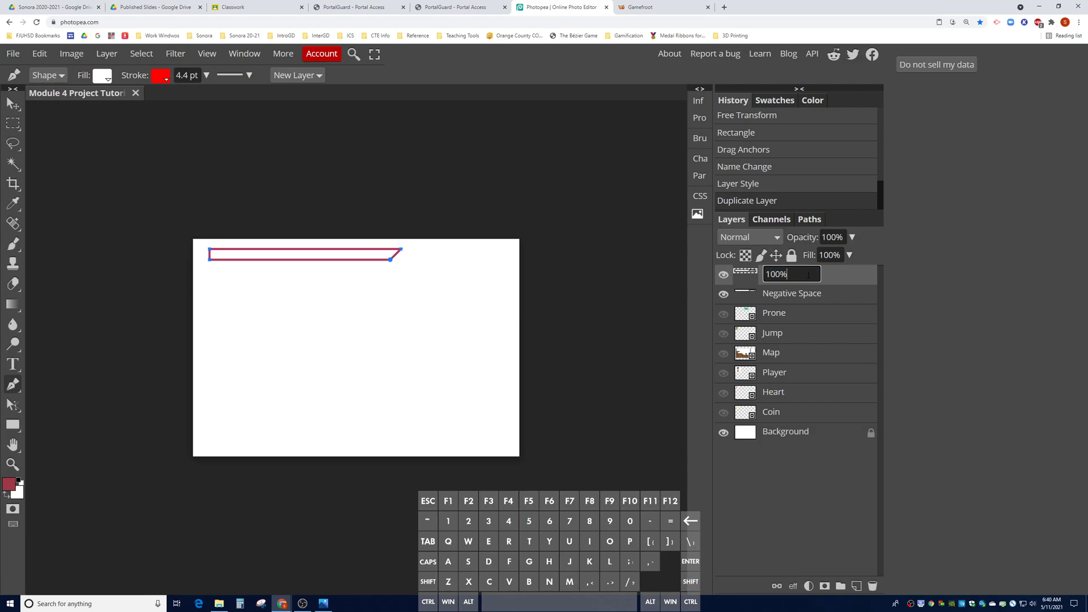
pyautogui.press('Return')
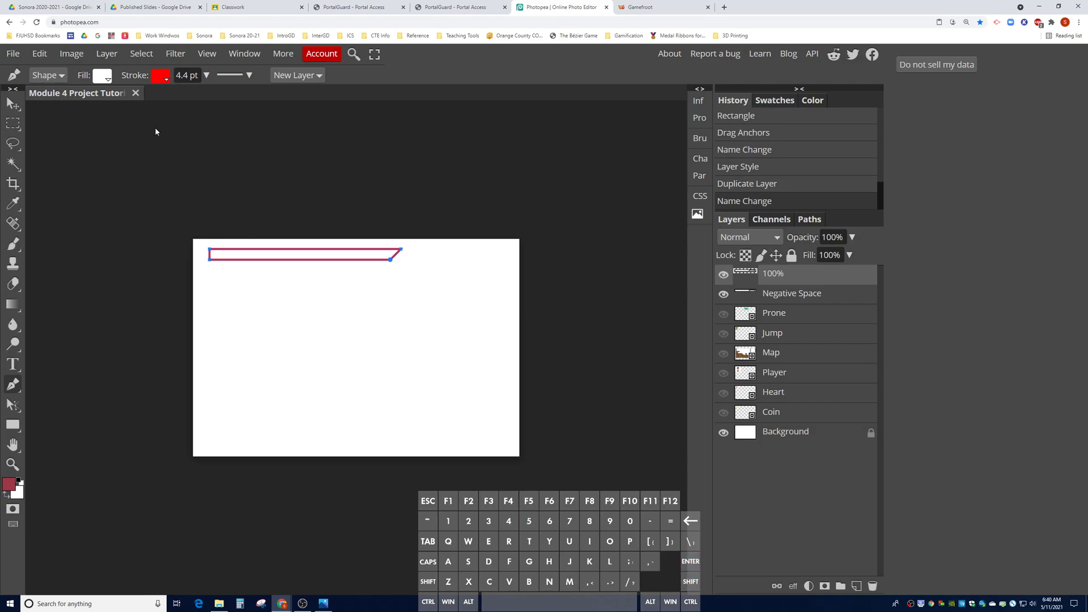
# - Remove the stroke from the 100% bar and fill it with bright green
pyautogui.click(163, 77)
pyautogui.click(198, 101)
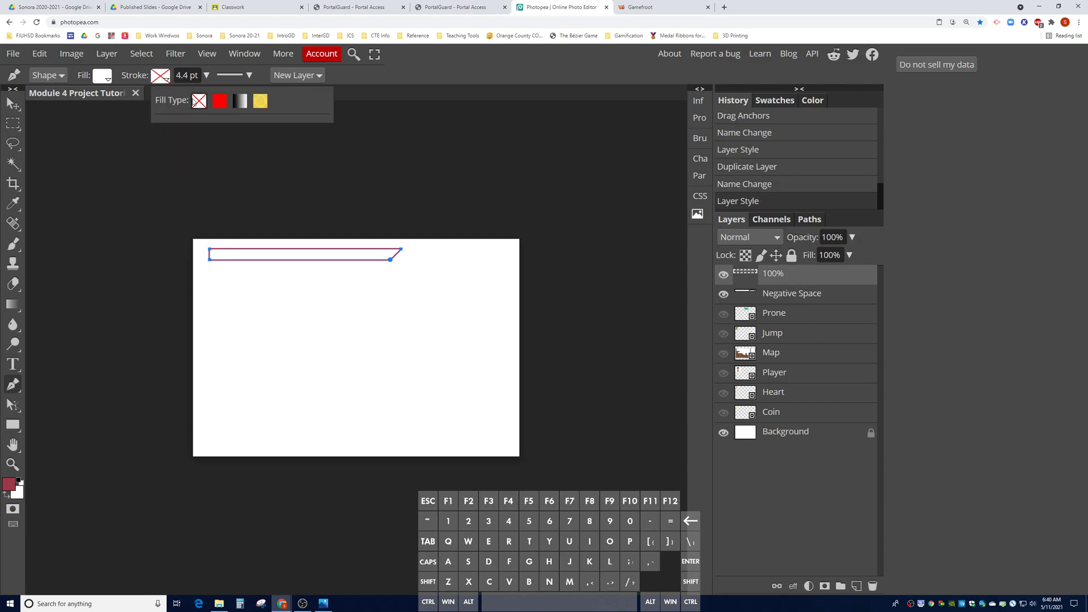
pyautogui.click(102, 77)
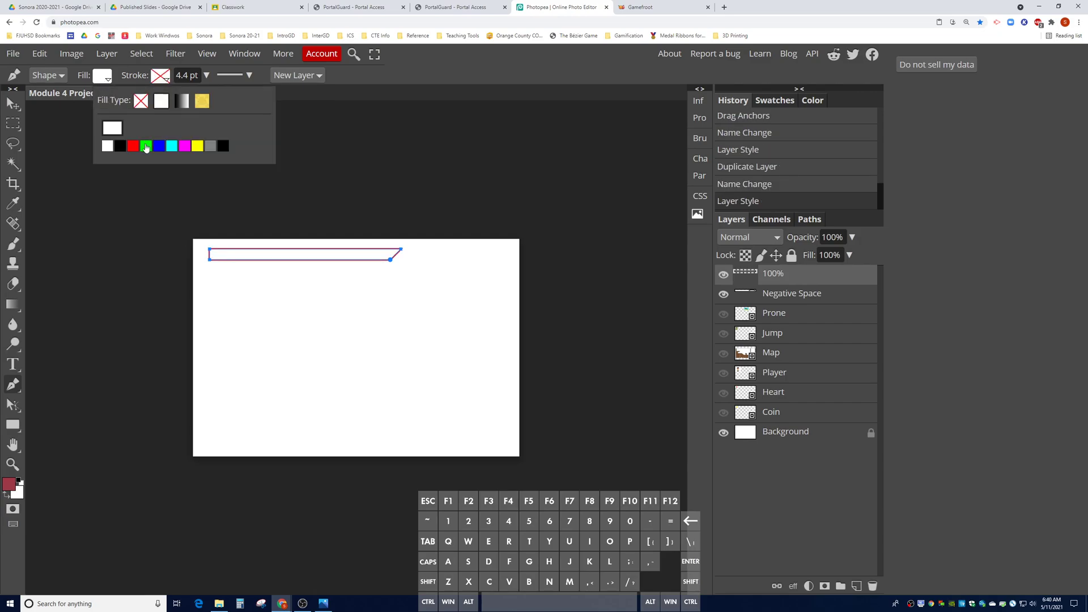
pyautogui.click(146, 146)
# - Duplicate the green 100% bar layer nine times
pyautogui.click(771, 463)
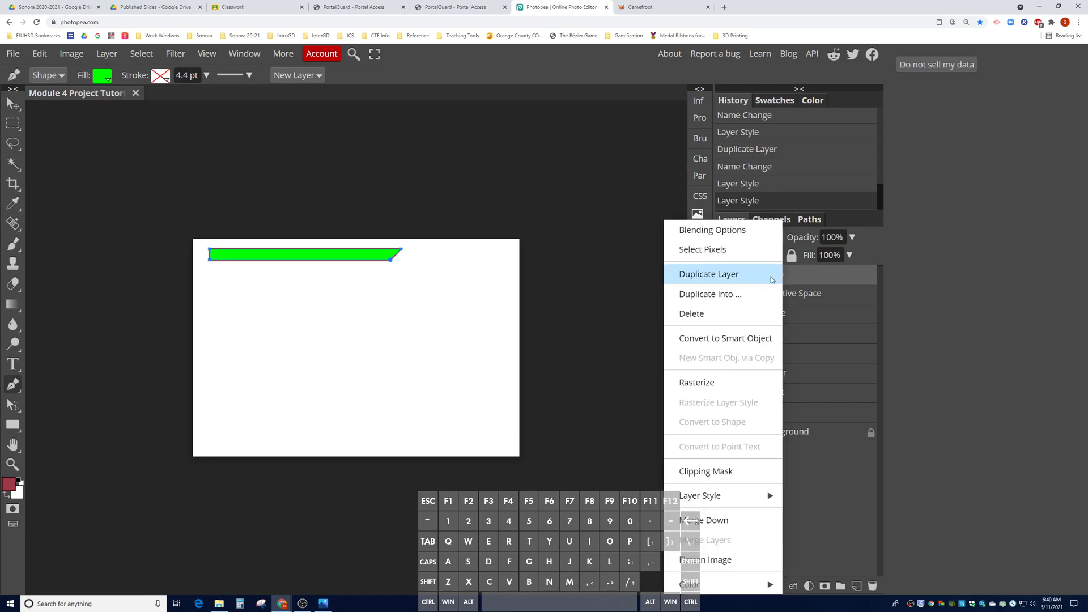
pyautogui.click(774, 275)
pyautogui.rightClick(790, 281)
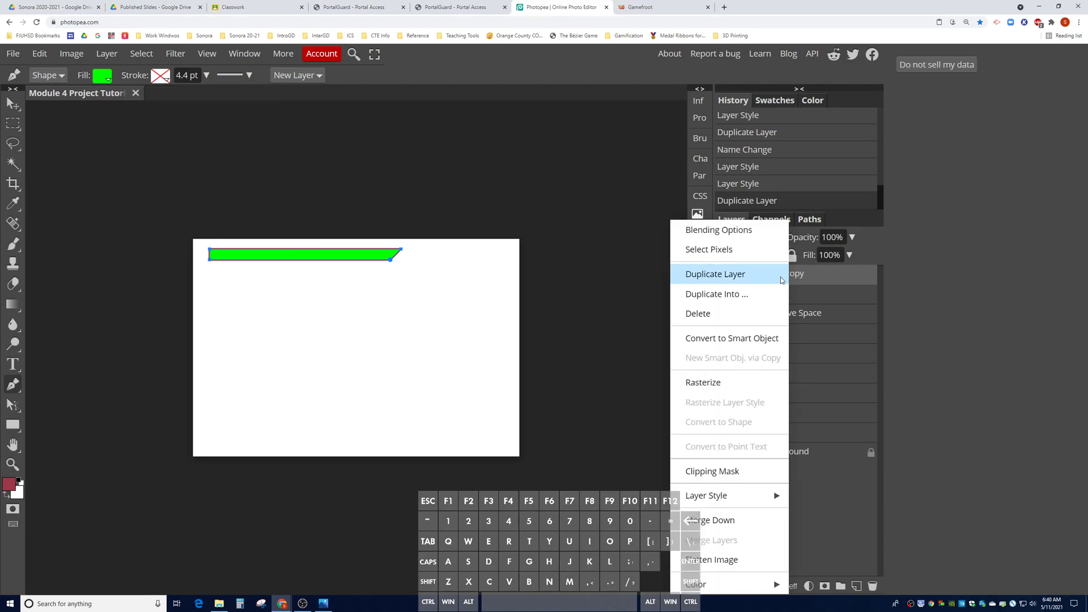
pyautogui.click(780, 277)
pyautogui.rightClick(783, 277)
pyautogui.click(785, 279)
pyautogui.rightClick(787, 281)
pyautogui.click(771, 276)
pyautogui.rightClick(773, 280)
pyautogui.click(779, 277)
pyautogui.rightClick(793, 283)
pyautogui.click(780, 277)
pyautogui.rightClick(779, 279)
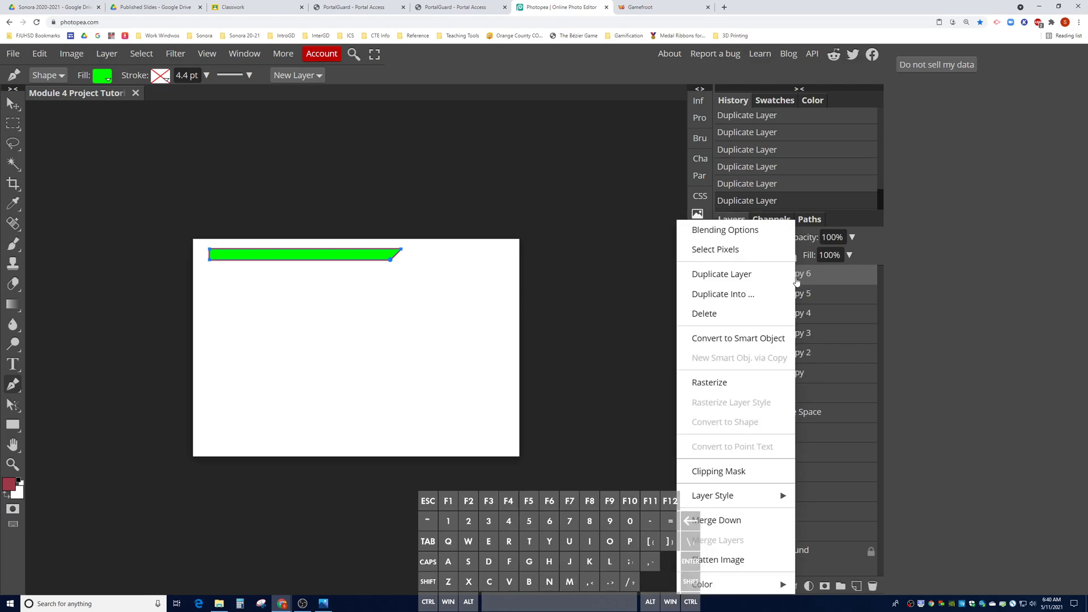
pyautogui.click(778, 279)
pyautogui.rightClick(793, 279)
pyautogui.click(781, 279)
pyautogui.rightClick(797, 277)
pyautogui.click(787, 278)
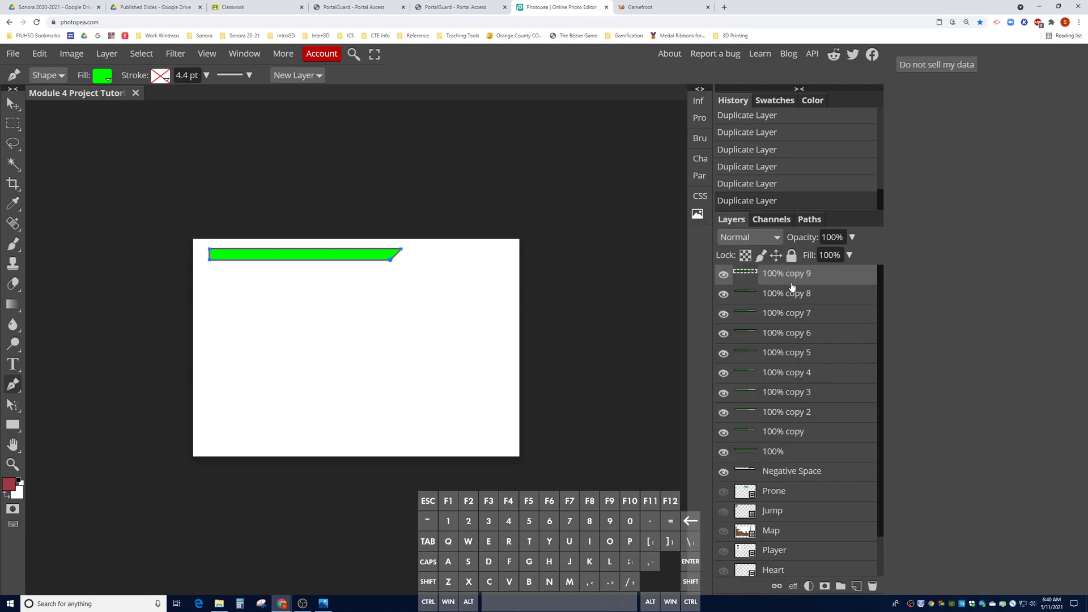
# - Rename the layer 100% copy 2 to 90% and the layer 100% copy 3 to 80%
pyautogui.doubleClick(800, 414)
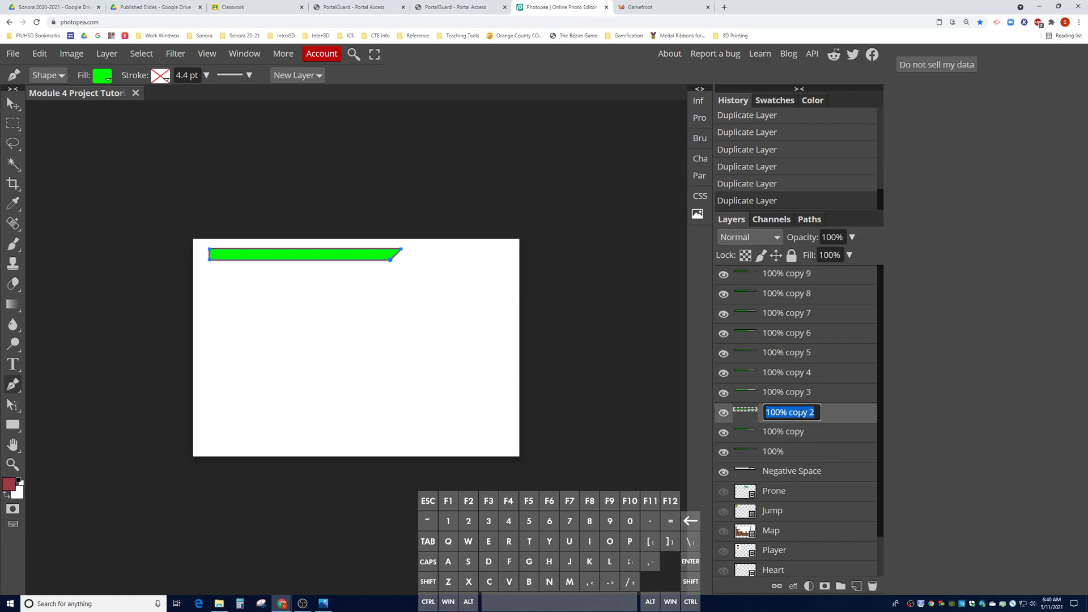
pyautogui.write('90%')
pyautogui.press('Return')
pyautogui.click(792, 400)
pyautogui.doubleClick(792, 400)
pyautogui.write('80%')
pyautogui.press('Return')
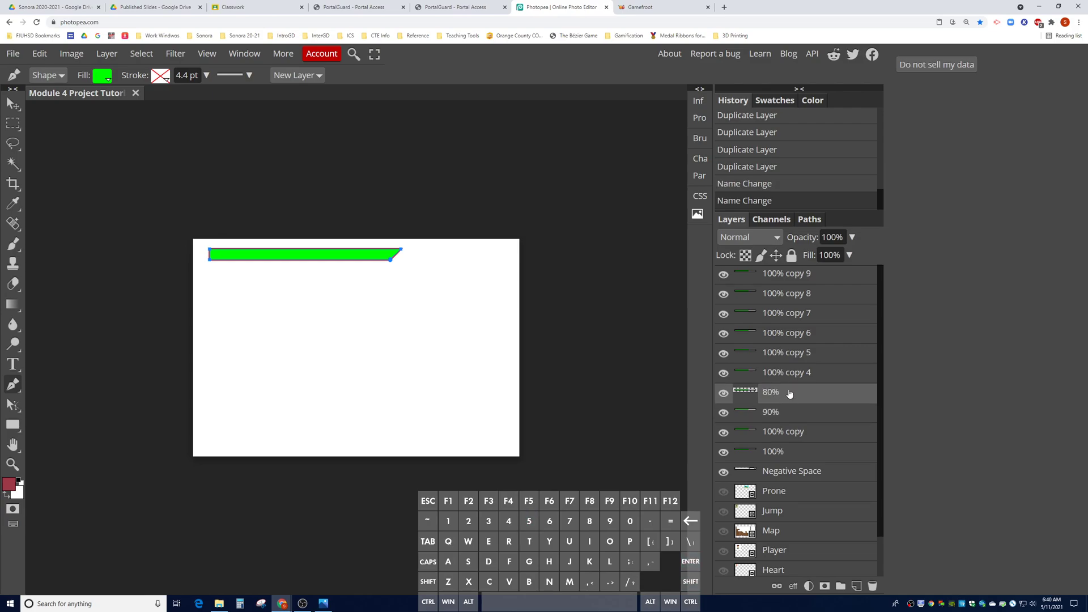
# - Rename the layer 100% copy 4 to 70% and the layer 100% copy 5 to 60%
pyautogui.click(782, 376)
pyautogui.doubleClick(782, 377)
pyautogui.write('70%')
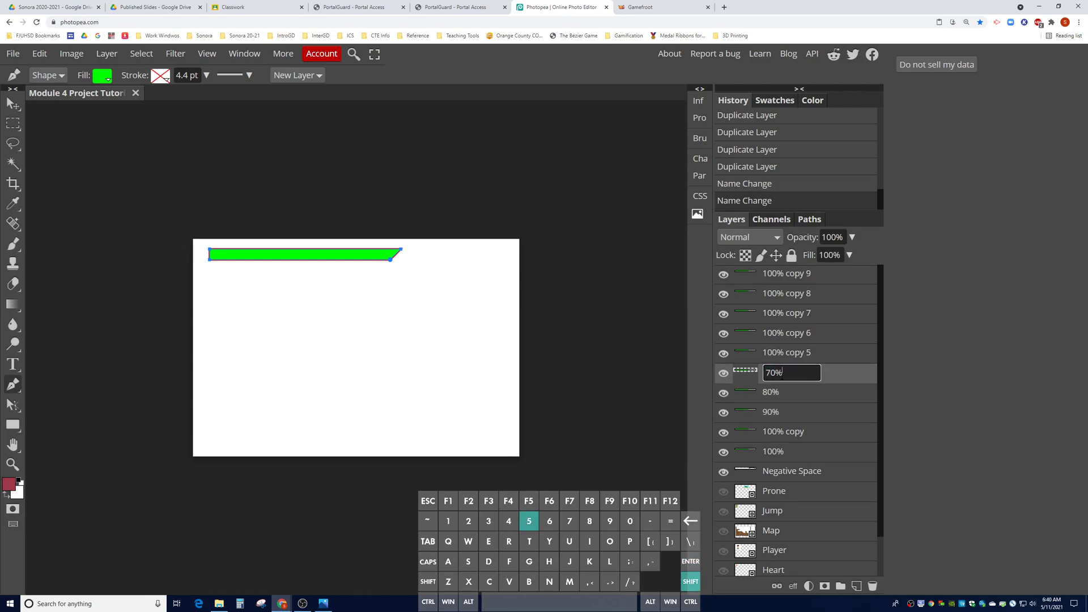
pyautogui.press('Return')
pyautogui.doubleClick(782, 353)
pyautogui.write('60%')
pyautogui.press('Return')
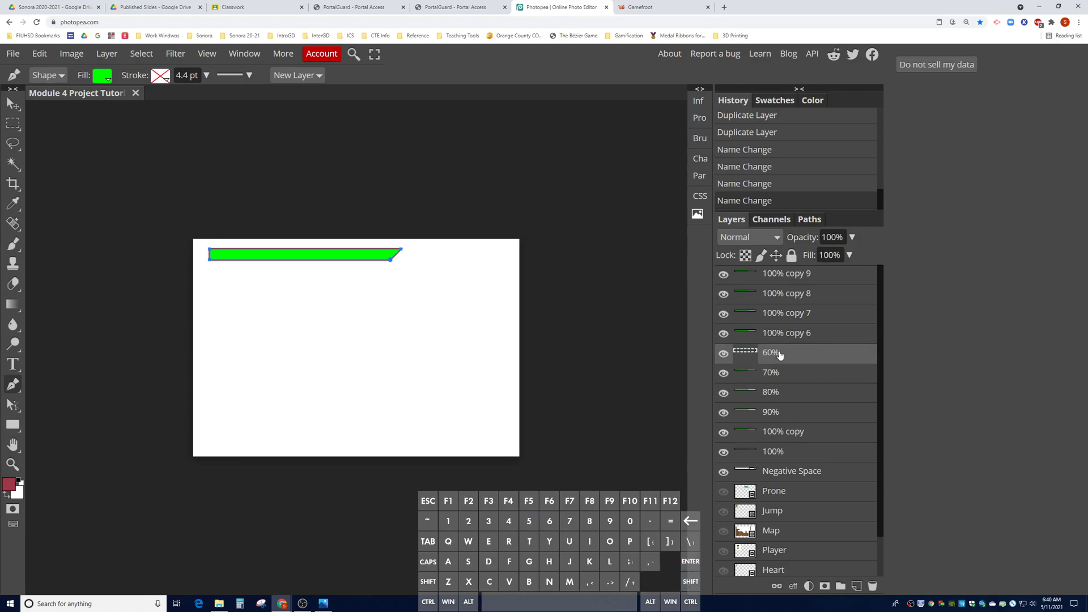
# - Rename the layer 100% copy 6 to 50% and the layer 100% copy 7 to 40%
pyautogui.click(777, 334)
pyautogui.doubleClick(778, 333)
pyautogui.write('50%')
pyautogui.press('Return')
pyautogui.doubleClick(777, 315)
pyautogui.write('40%')
pyautogui.press('Return')
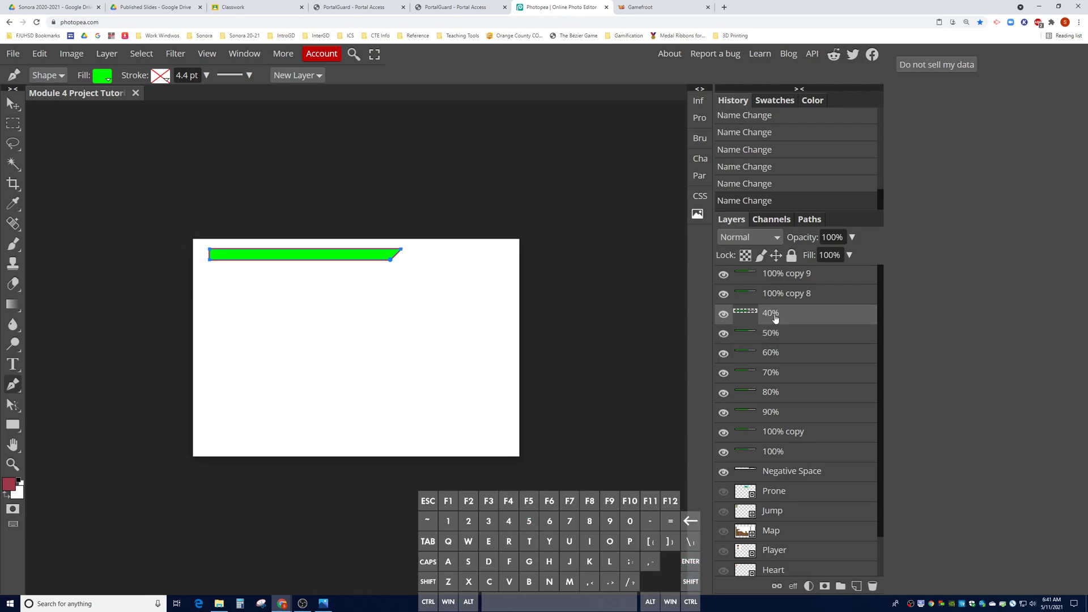
# - Rename the layer 100% copy 8 to 30% and the layer 100% copy 9 to 20%
pyautogui.doubleClick(777, 293)
pyautogui.write('30%')
pyautogui.press('Return')
pyautogui.doubleClick(788, 273)
pyautogui.write('20%')
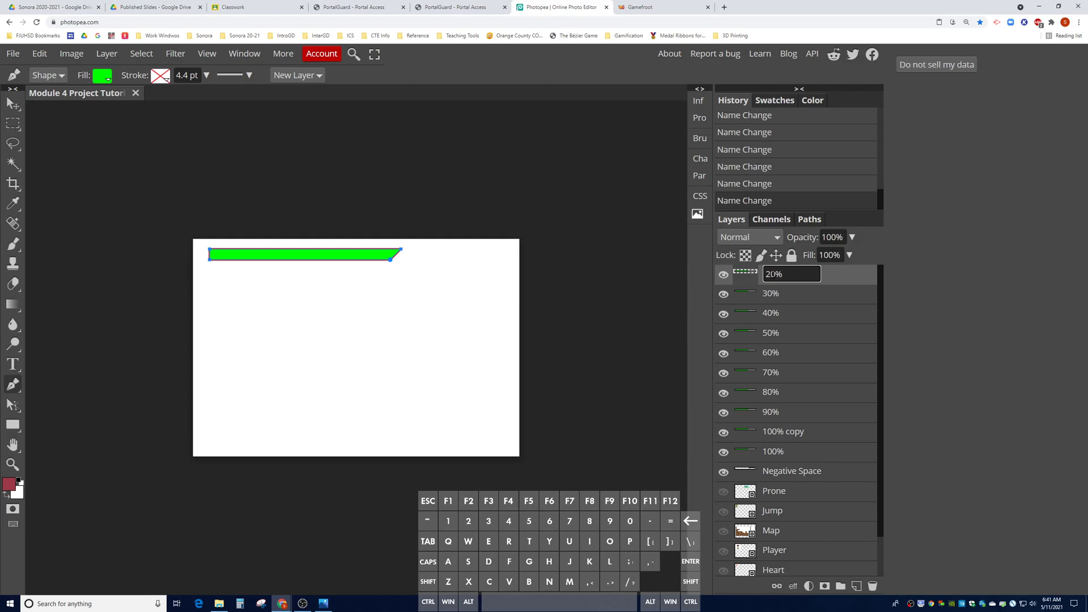
pyautogui.press('Return')
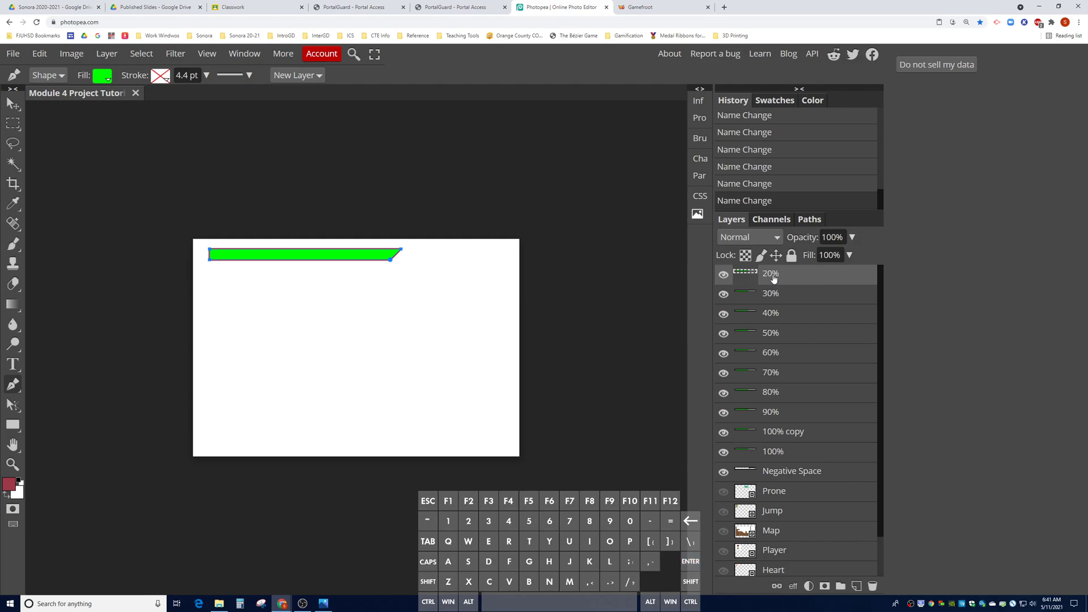
# - Rename the remaining layer 100% copy to 10% and move it above the 20% layer
pyautogui.click(796, 431)
pyautogui.doubleClick(795, 431)
pyautogui.write('10%')
pyautogui.press('Return')
pyautogui.moveTo(795, 432); pyautogui.dragTo(780, 279)
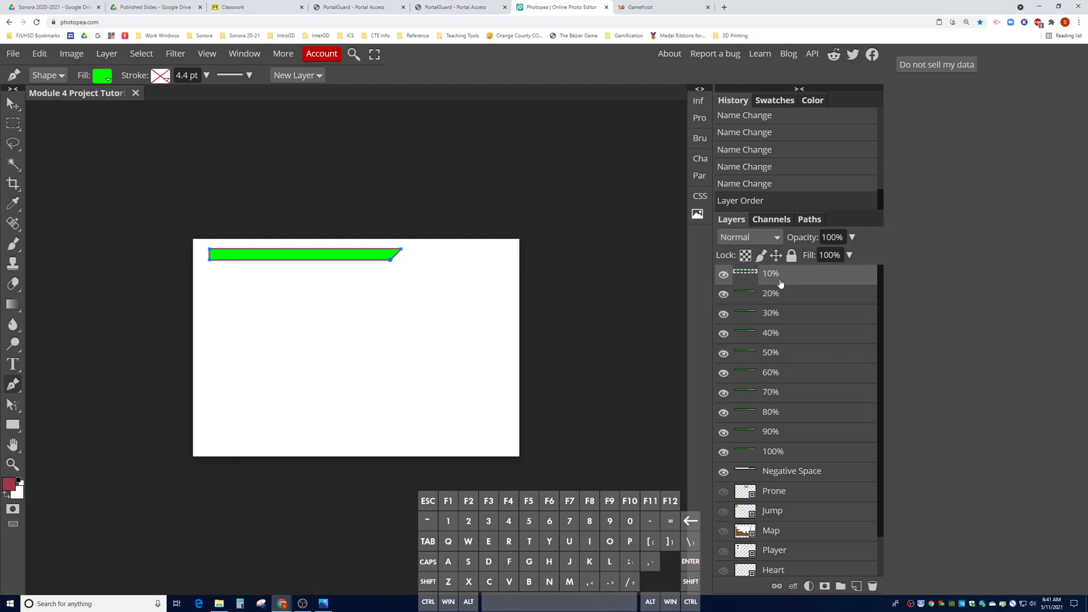
# - Transform the green bar on the 90% layer to a width of 90%
pyautogui.click(788, 444)
pyautogui.click(784, 440)
pyautogui.click(784, 414)
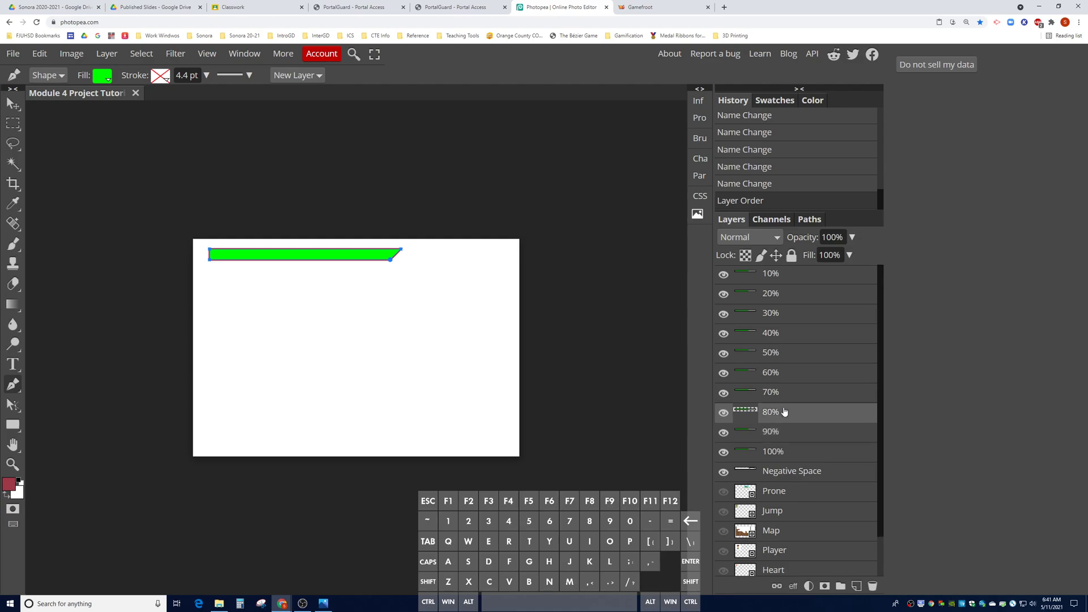
pyautogui.click(789, 441)
pyautogui.click(789, 439)
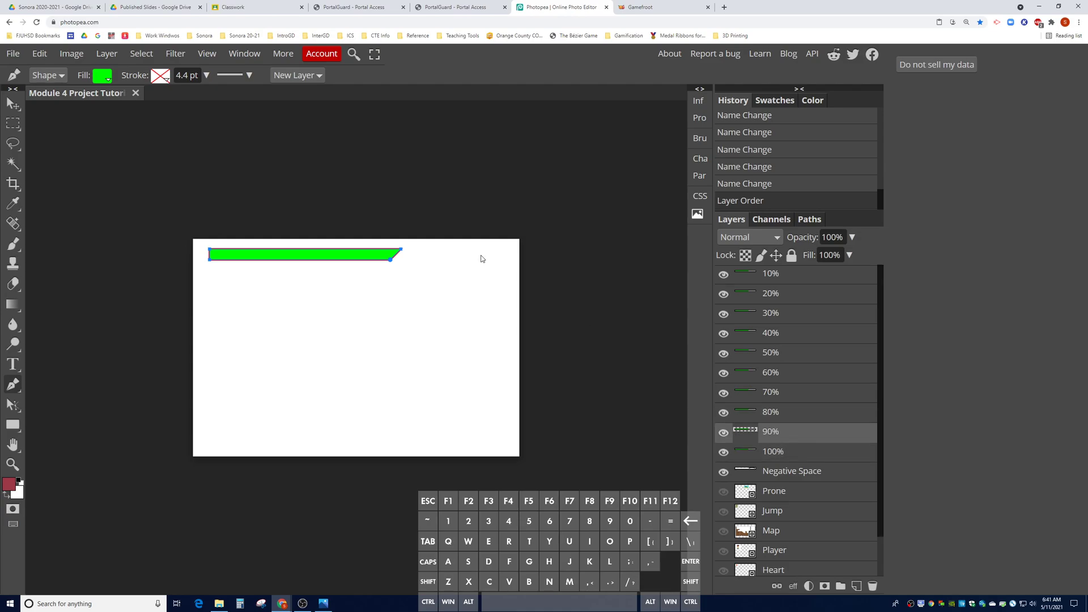
pyautogui.click(13, 105)
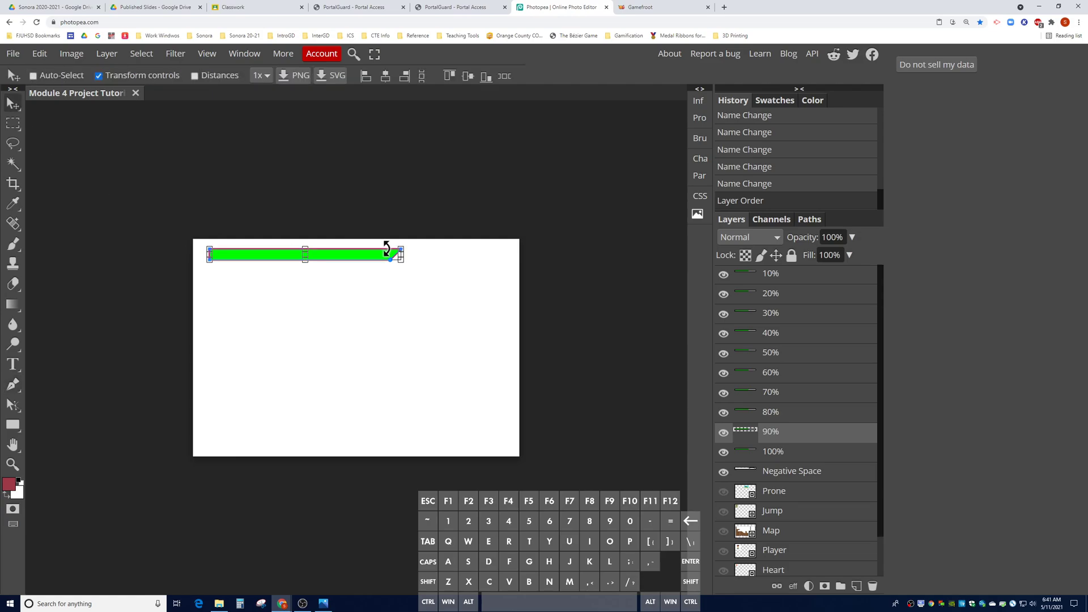
pyautogui.moveTo(400, 254); pyautogui.dragTo(392, 257)
pyautogui.doubleClick(153, 75)
pyautogui.write('90%%')
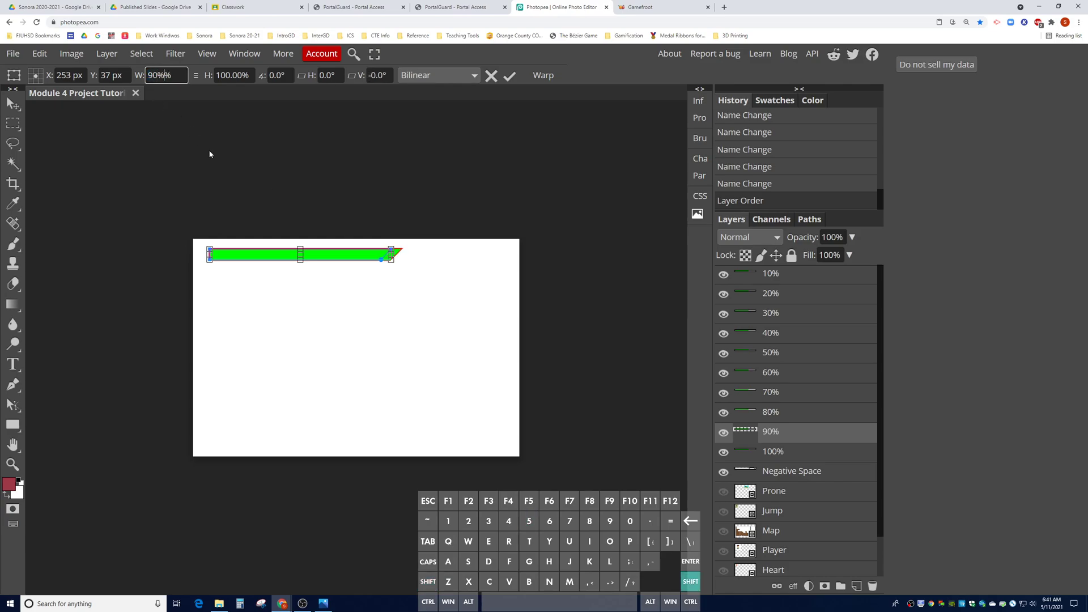
pyautogui.press('Return')
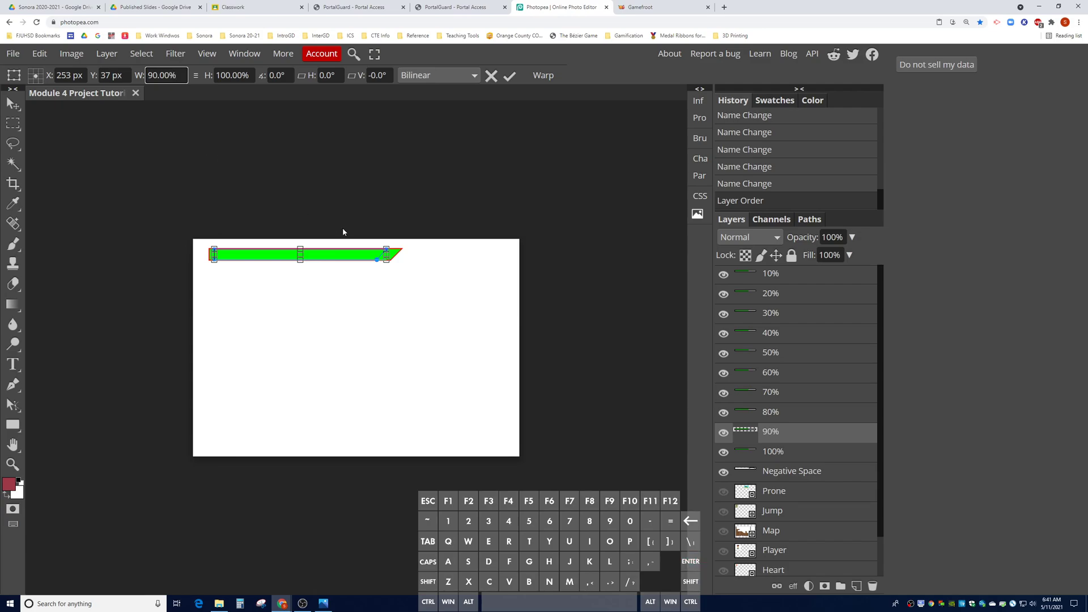
# - Scale the green bar on the 80% layer to a width of 80%, keeping its height at 100%
pyautogui.doubleClick(788, 417)
pyautogui.click(494, 150)
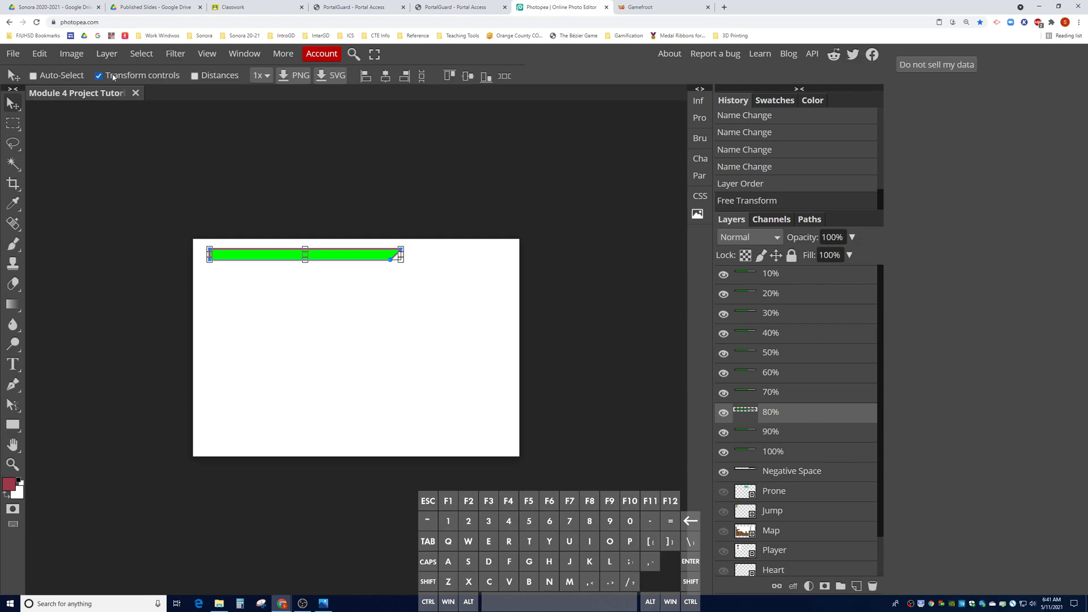
pyautogui.click(82, 54)
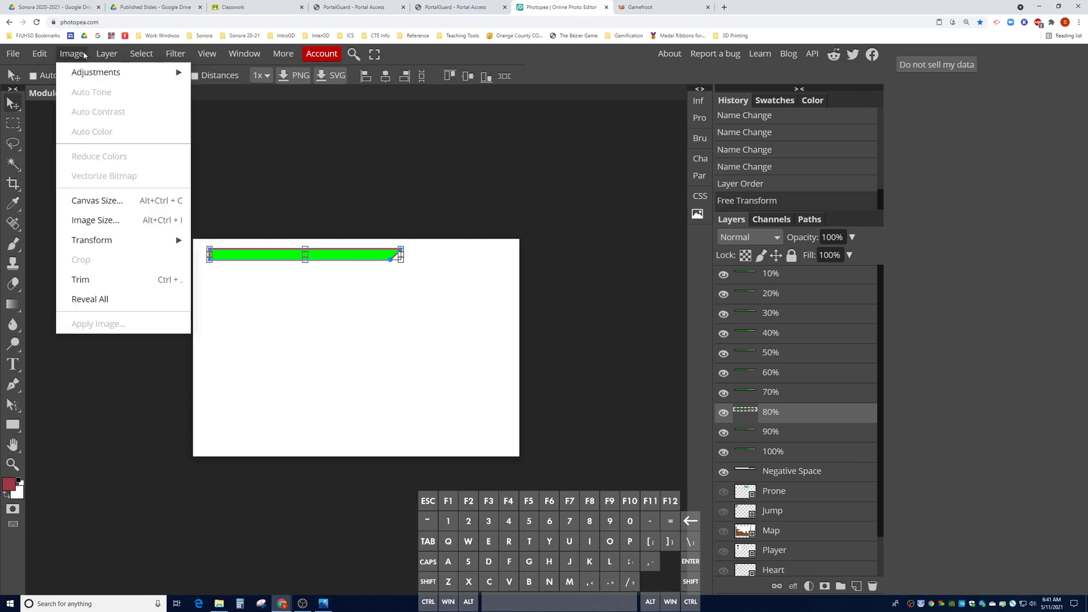
pyautogui.moveTo(39, 53)
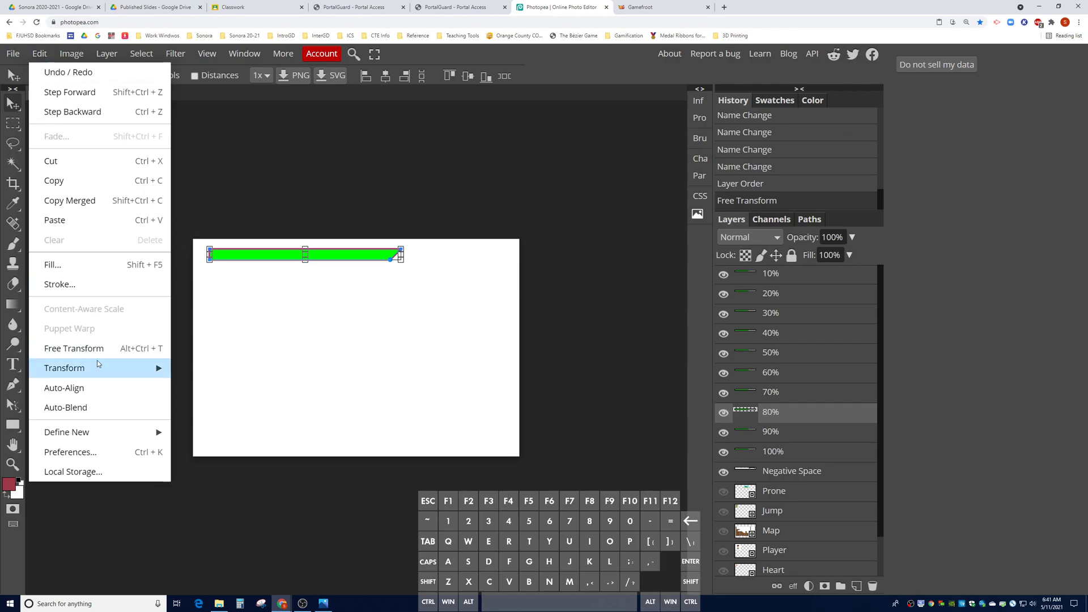
pyautogui.moveTo(97, 363)
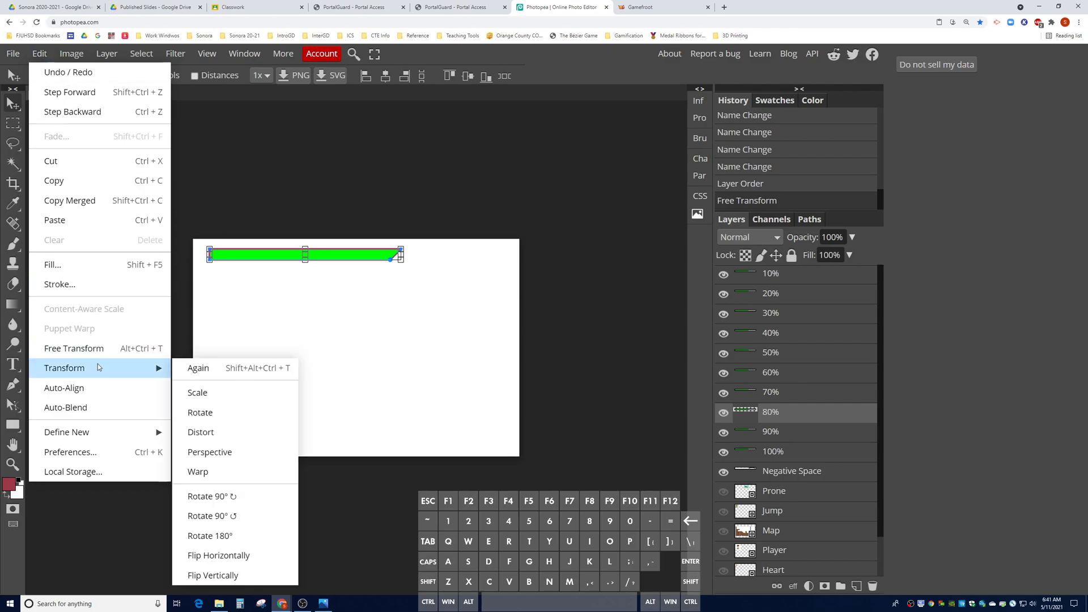
pyautogui.click(253, 387)
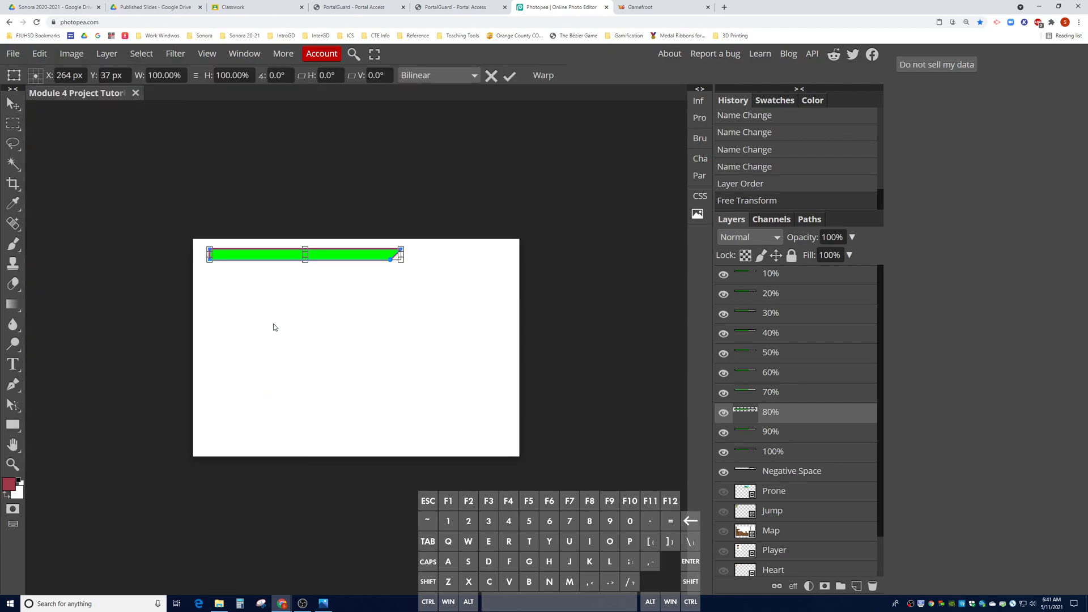
pyautogui.click(156, 73)
pyautogui.write('80.00')
pyautogui.write('%%')
pyautogui.press('Return')
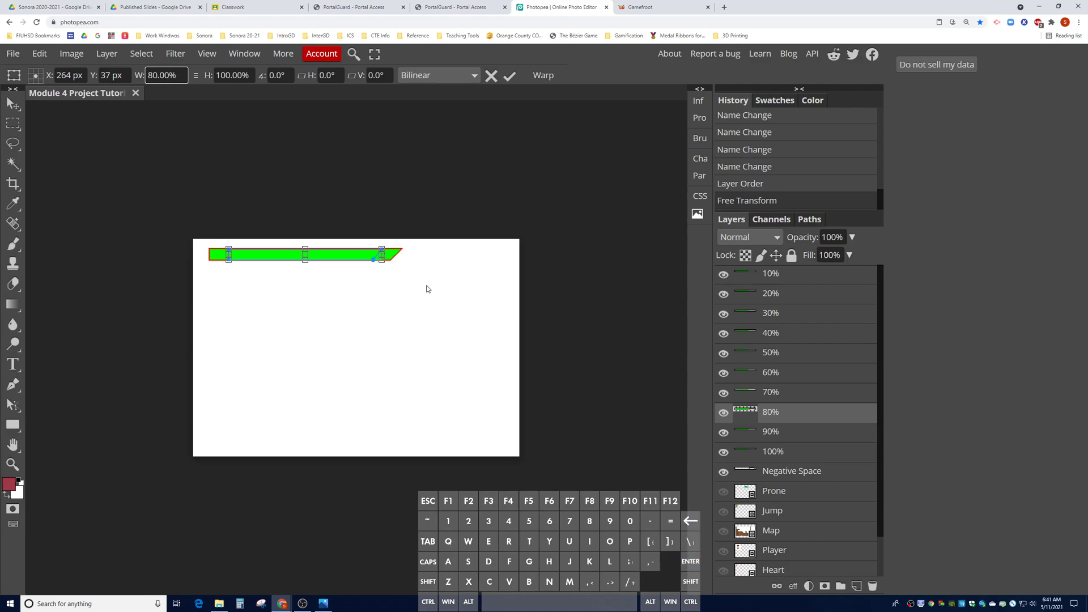
# - Scale the green bar on the 70% layer to a width of 70%
pyautogui.click(777, 392)
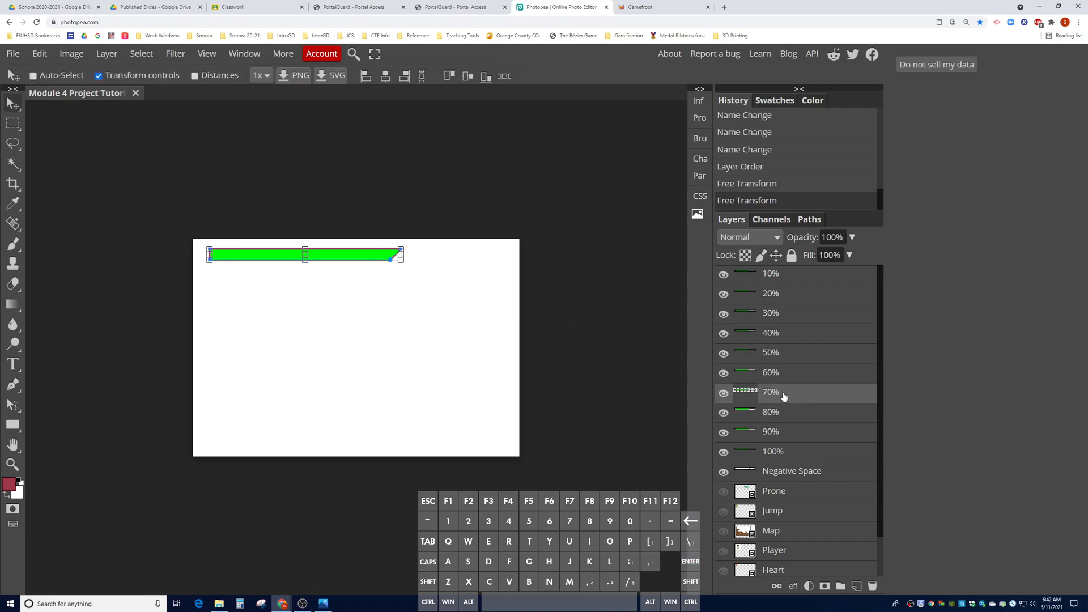
pyautogui.click(39, 54)
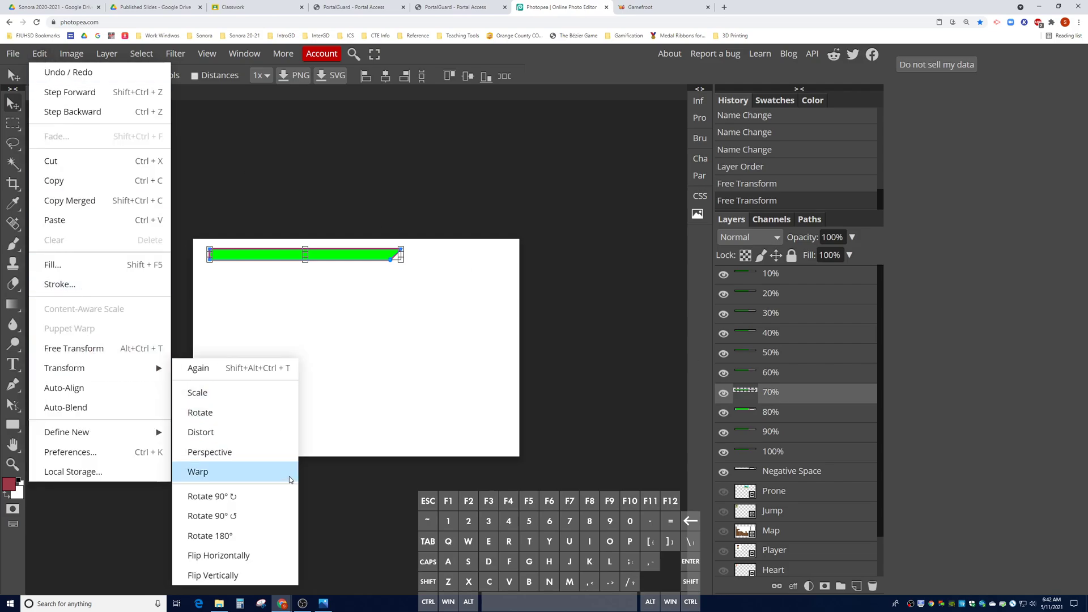
pyautogui.click(264, 399)
pyautogui.click(165, 76)
pyautogui.write('70')
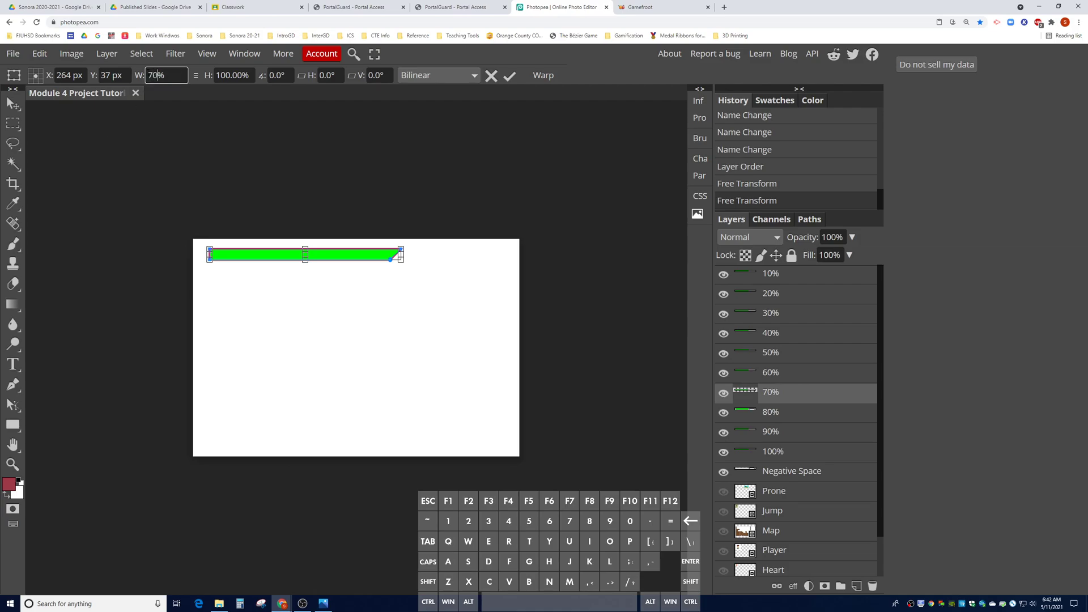
pyautogui.press('Return')
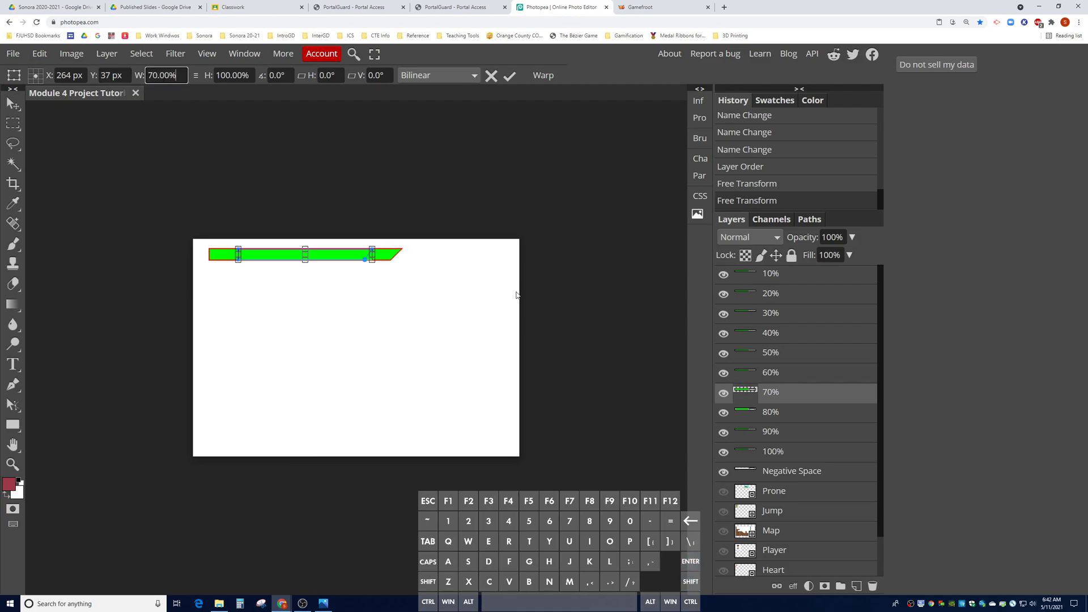
# - Scale the green bar on the 60% layer to a width of 60%
pyautogui.click(776, 376)
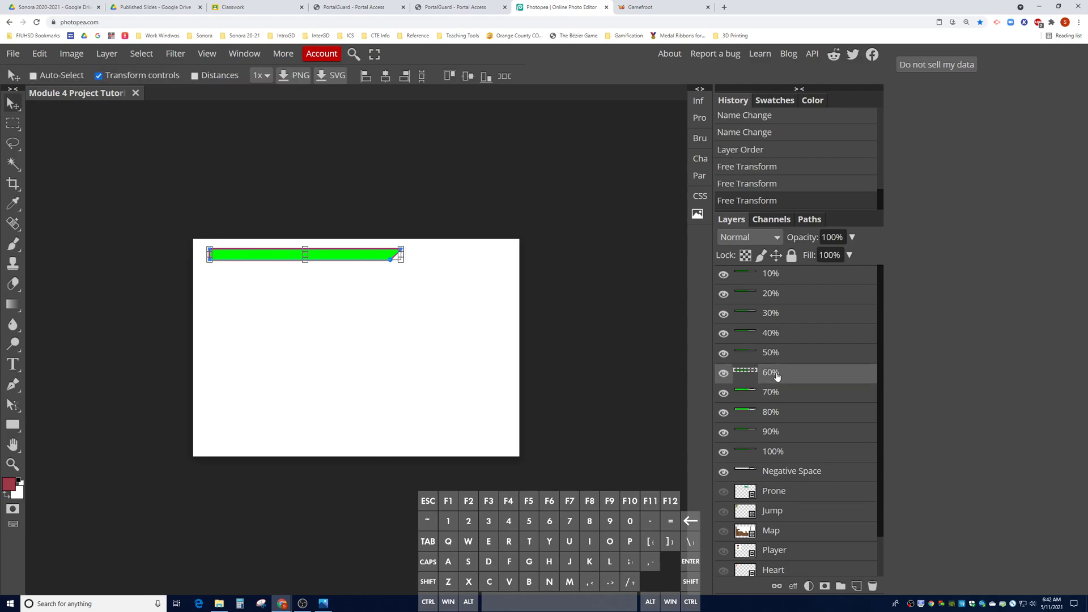
pyautogui.click(48, 58)
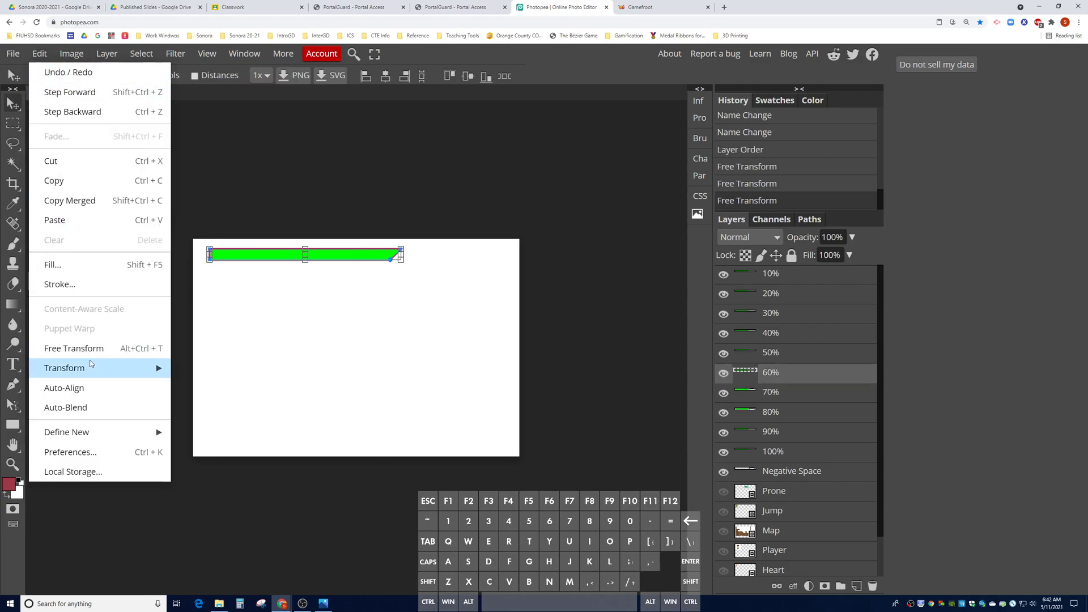
pyautogui.moveTo(91, 367)
pyautogui.click(242, 396)
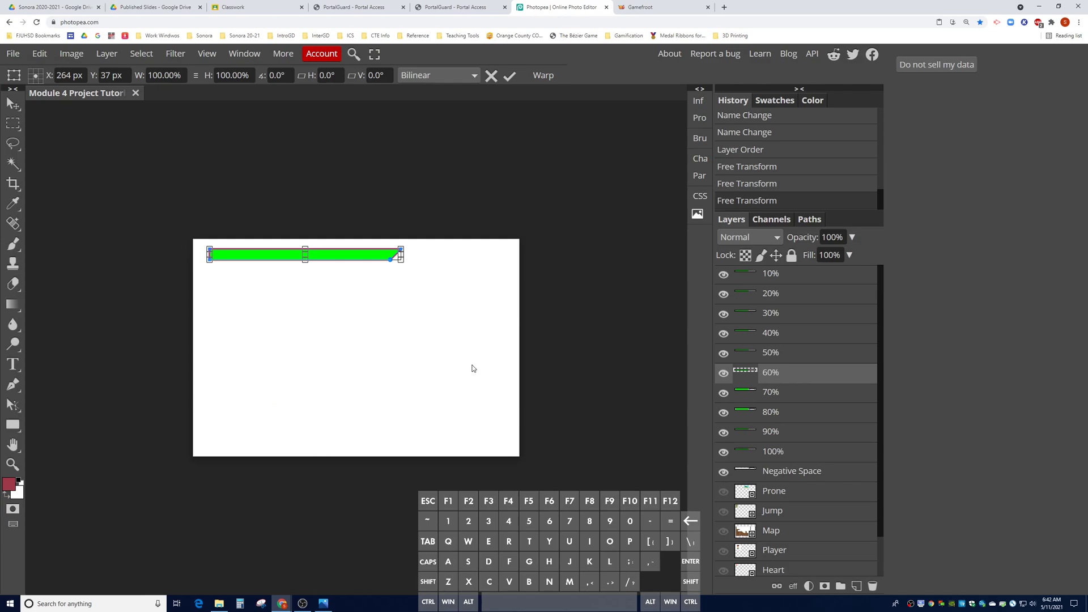
pyautogui.click(165, 76)
pyautogui.doubleClick(165, 75)
pyautogui.write('60%')
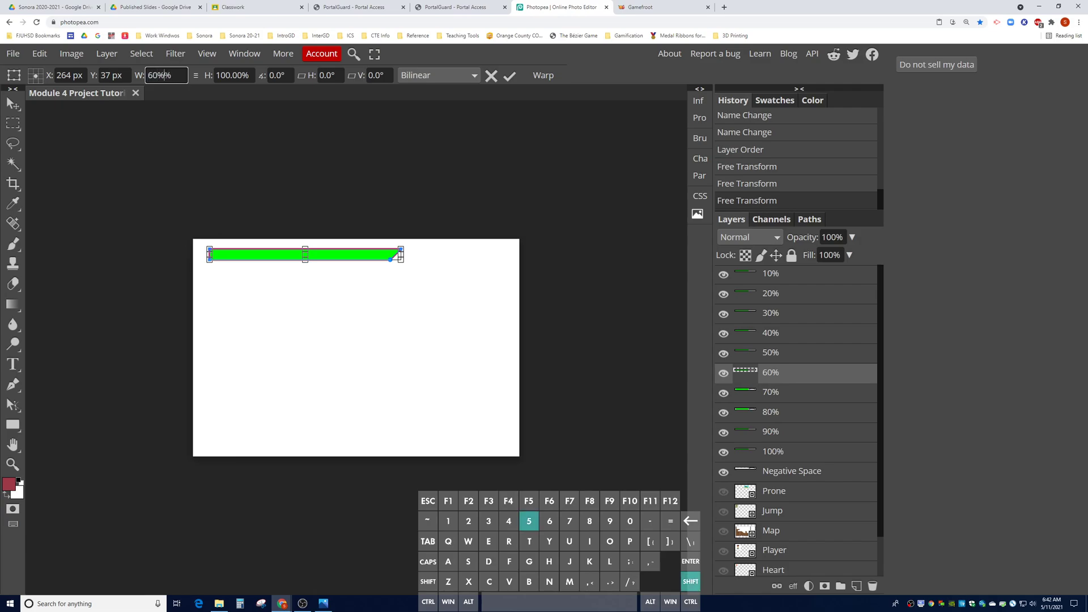
pyautogui.press('Return')
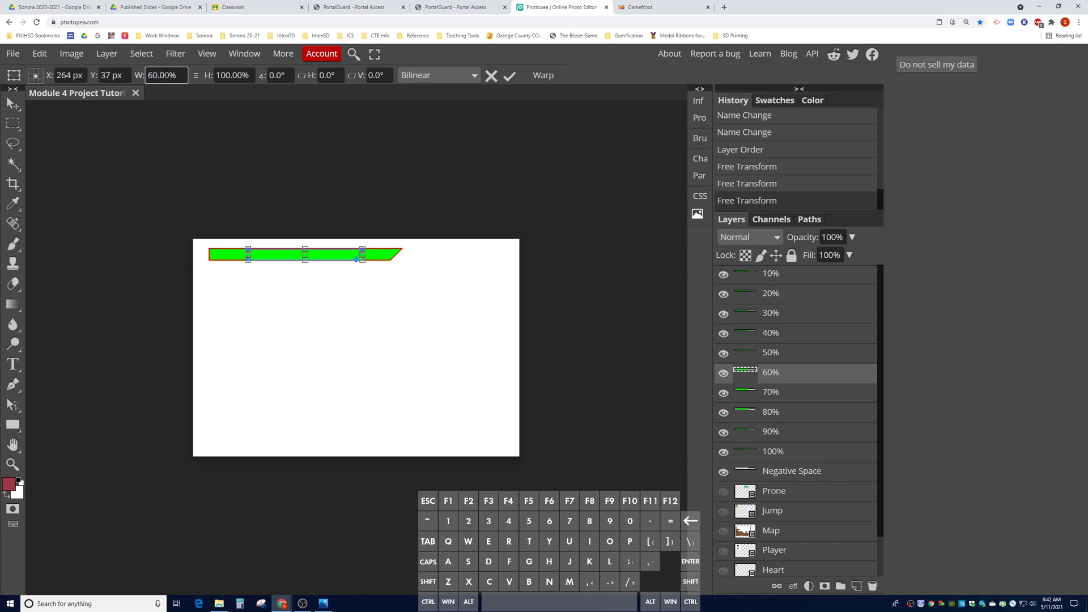
# - Try to shrink the 50% layer's bar by pulling in its slanted end and setting the width to 50%
pyautogui.click(769, 355)
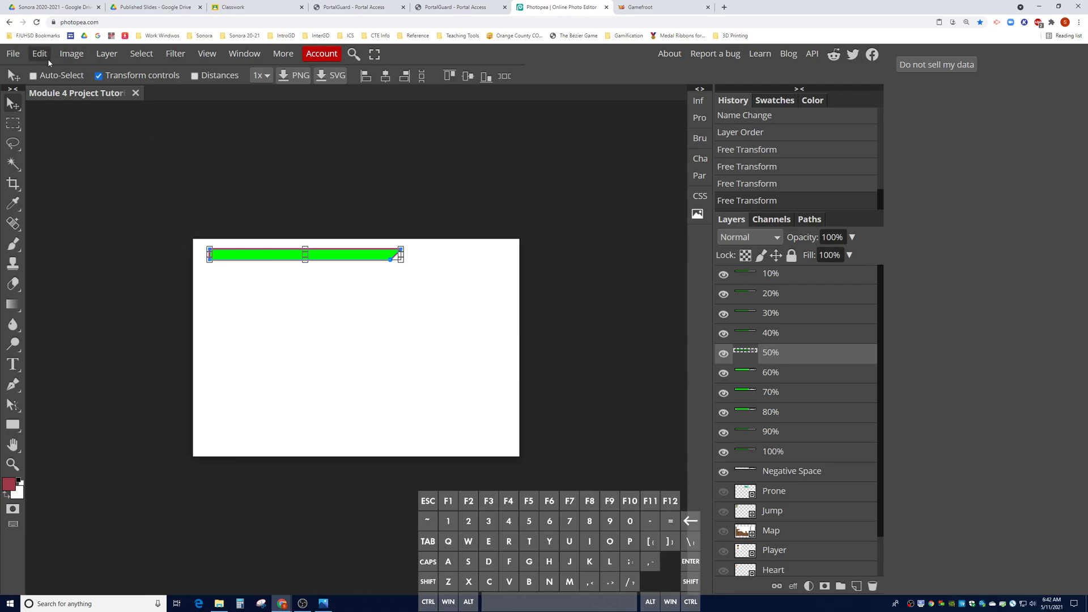
pyautogui.moveTo(402, 255); pyautogui.dragTo(383, 256)
pyautogui.click(156, 75)
pyautogui.write('50.00%')
pyautogui.press('Return')
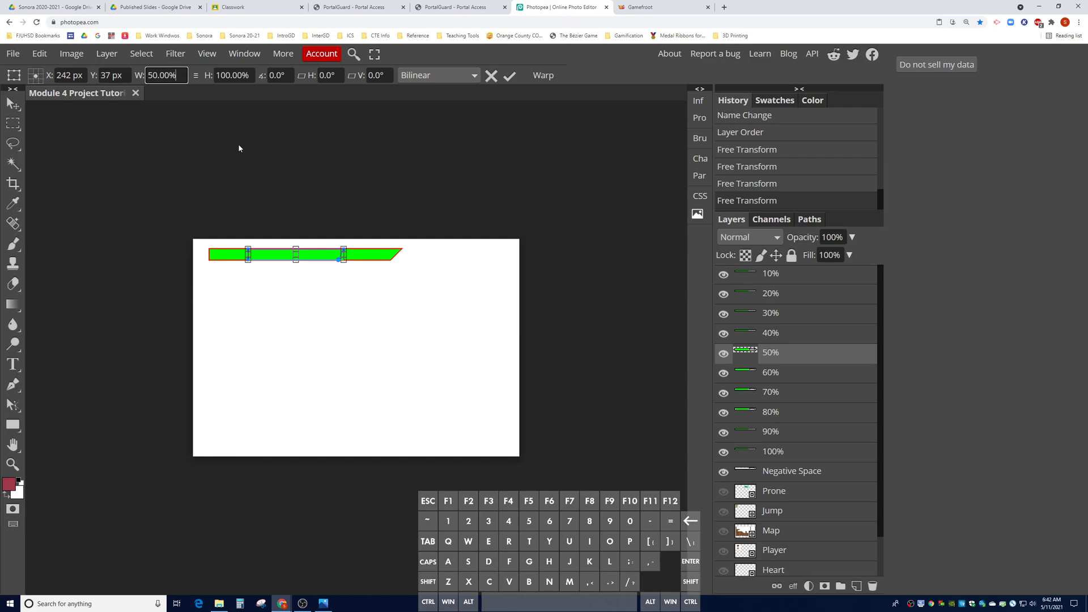
# - Undo the last transform of the 50% layer's bar and keep that layer selected
pyautogui.hotkey('ctrl', 'z')
pyautogui.click(791, 379)
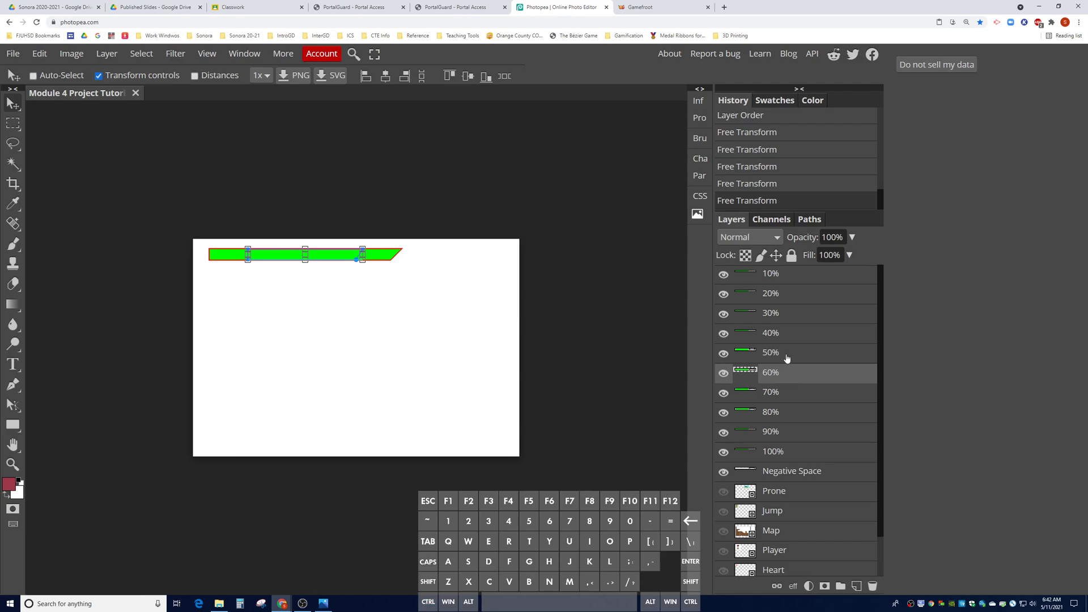
pyautogui.click(785, 356)
pyautogui.hotkey('ctrl', 'z')
# - Scale the green bar on the 50% layer to a width of 50%
pyautogui.click(40, 53)
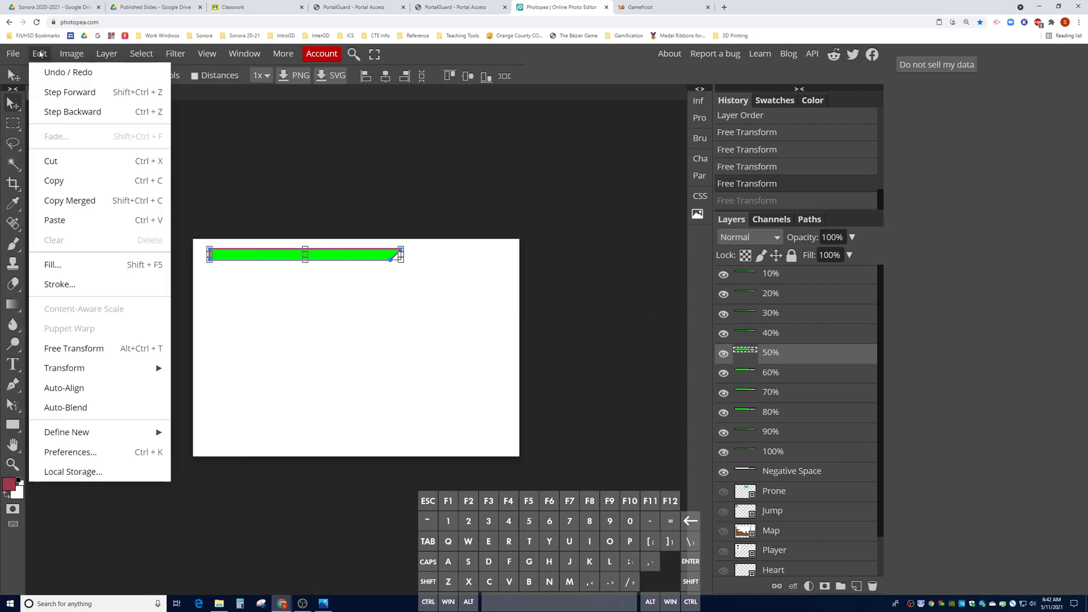
pyautogui.moveTo(113, 369)
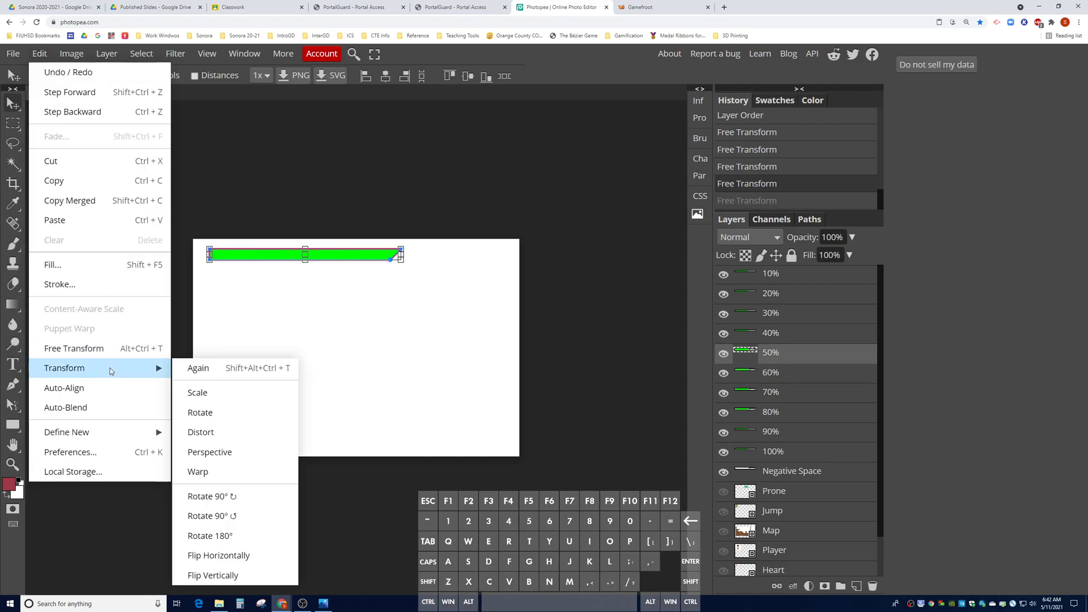
pyautogui.click(245, 396)
pyautogui.click(165, 75)
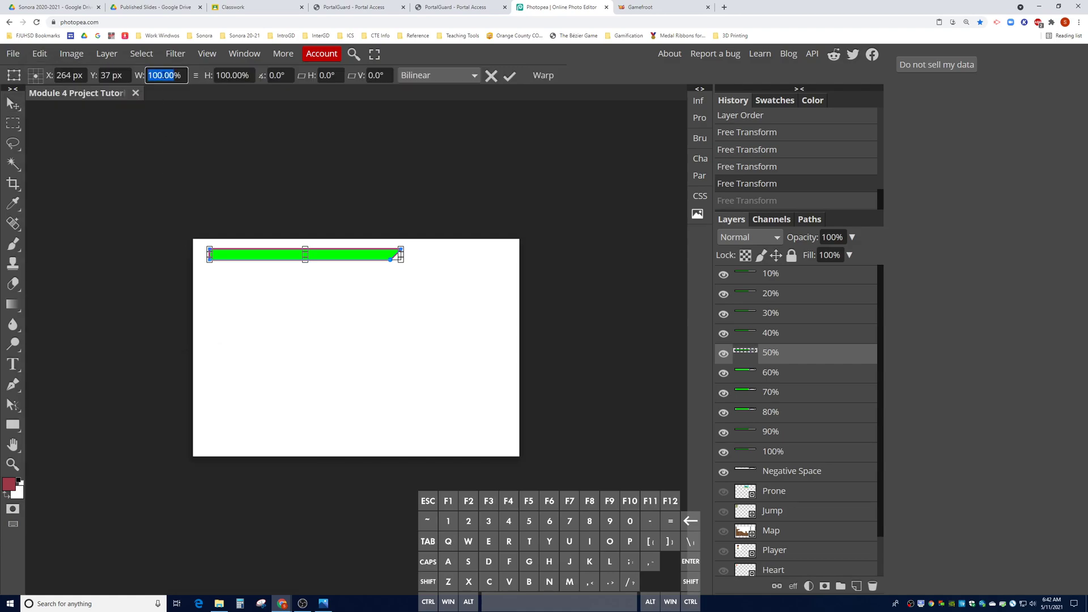
pyautogui.write('50.00%')
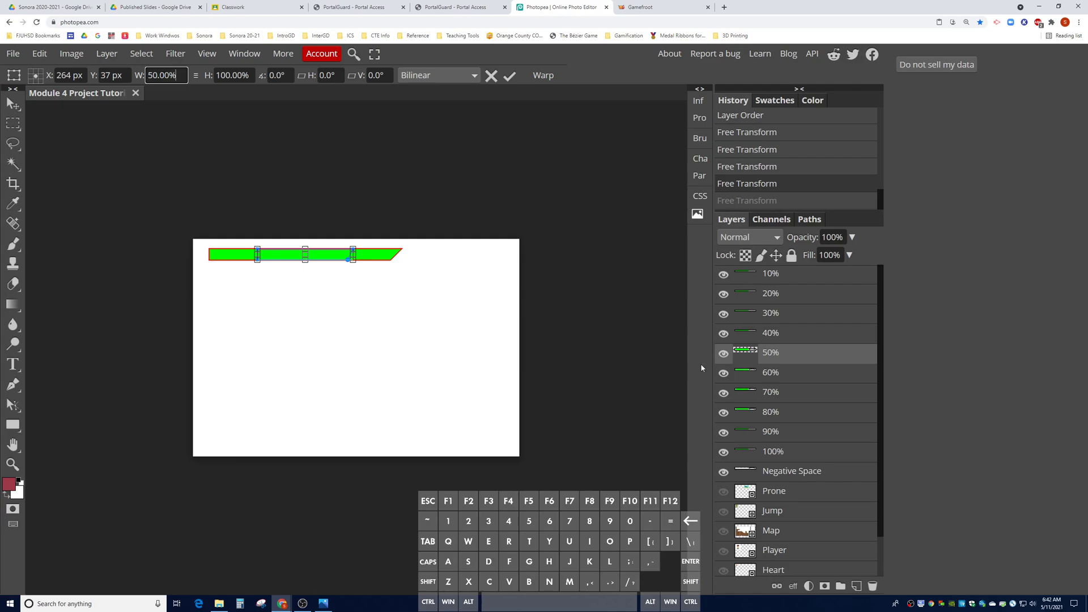
# - Scale the green bar on the 40% layer to a width of 40%
pyautogui.click(766, 334)
pyautogui.click(39, 54)
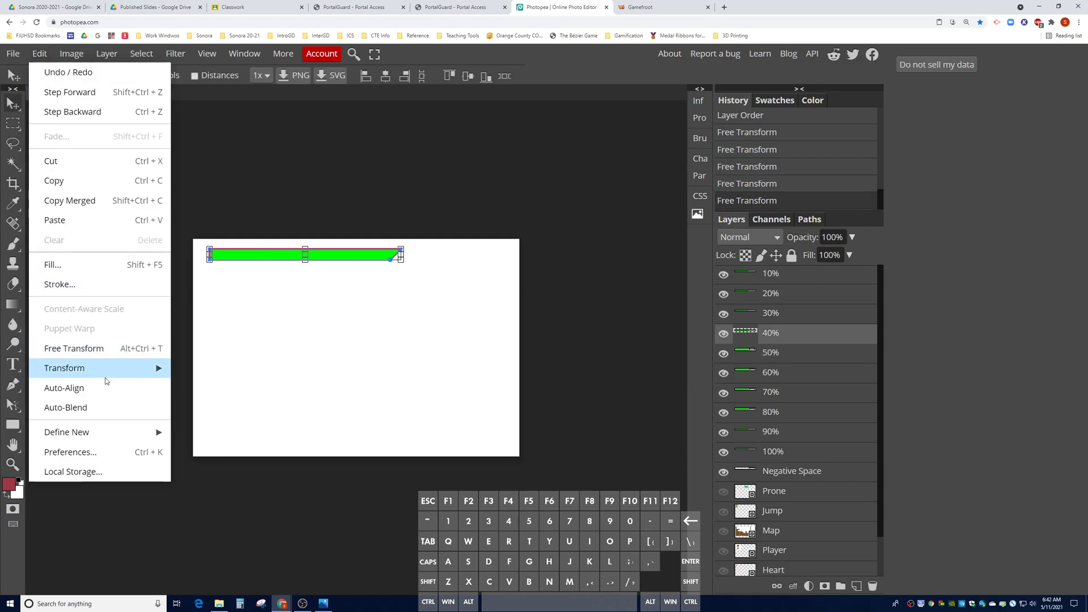
pyautogui.moveTo(108, 371)
pyautogui.click(226, 395)
pyautogui.click(165, 75)
pyautogui.write('40%')
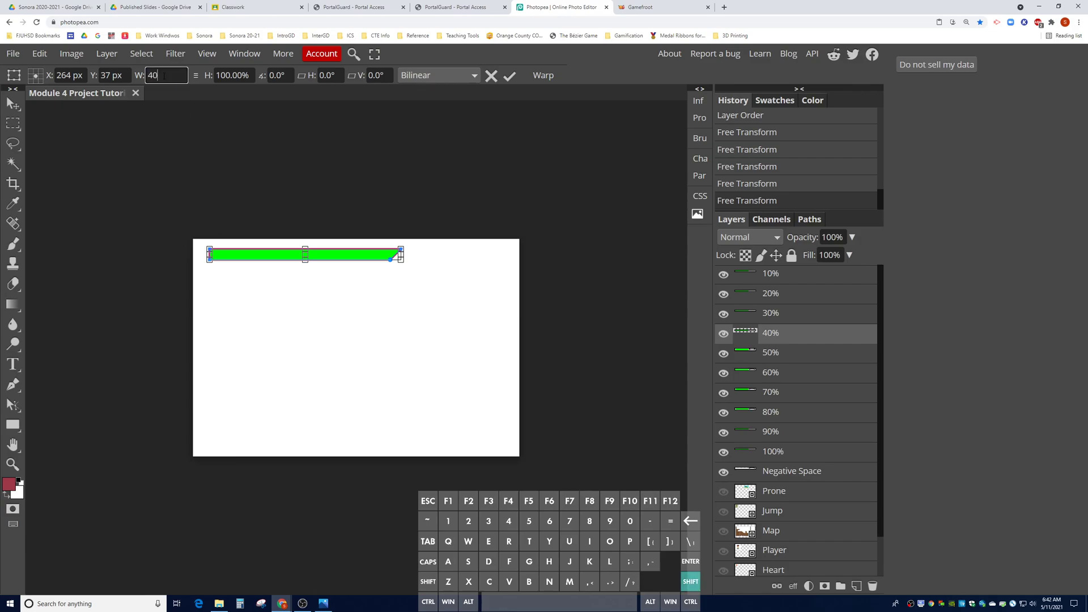
# - Scale the green bar on the 30% layer to a width of 30%
pyautogui.click(770, 314)
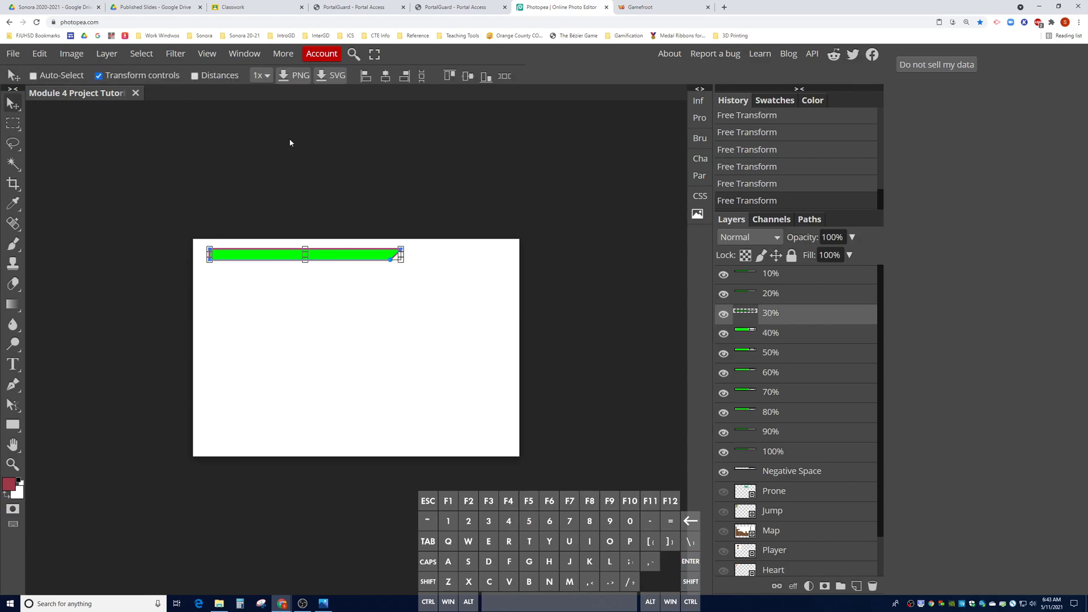
pyautogui.click(40, 53)
pyautogui.moveTo(85, 368)
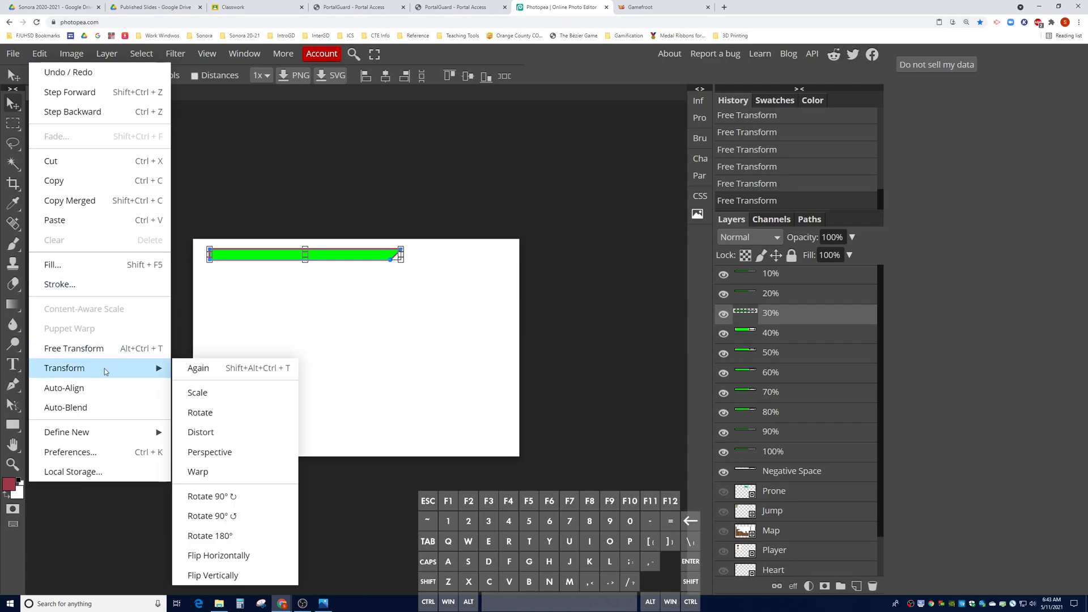
pyautogui.click(252, 405)
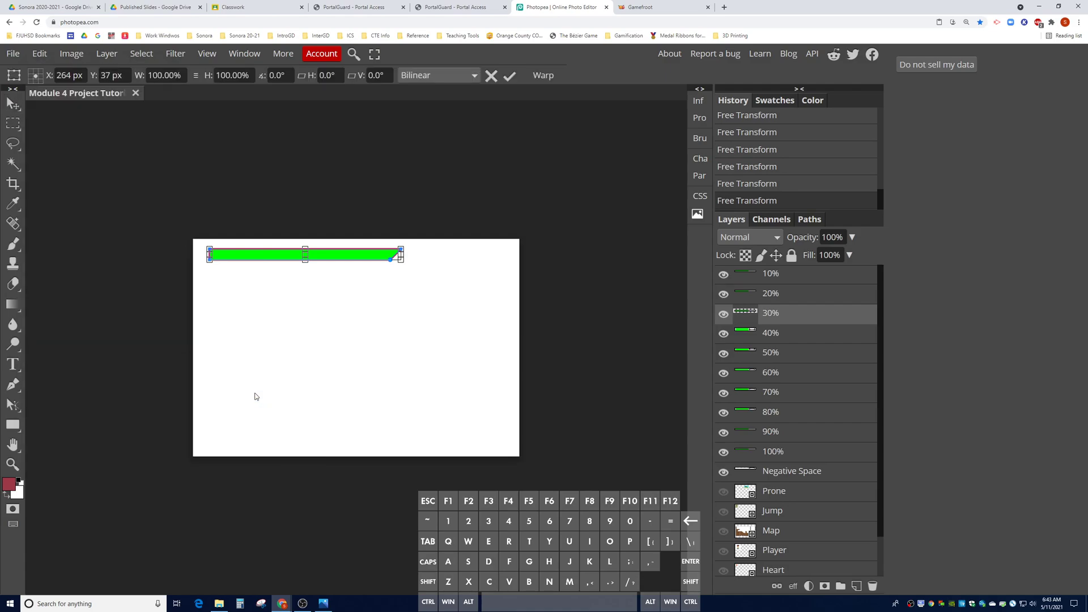
pyautogui.click(167, 76)
pyautogui.write('30')
pyautogui.press('Return')
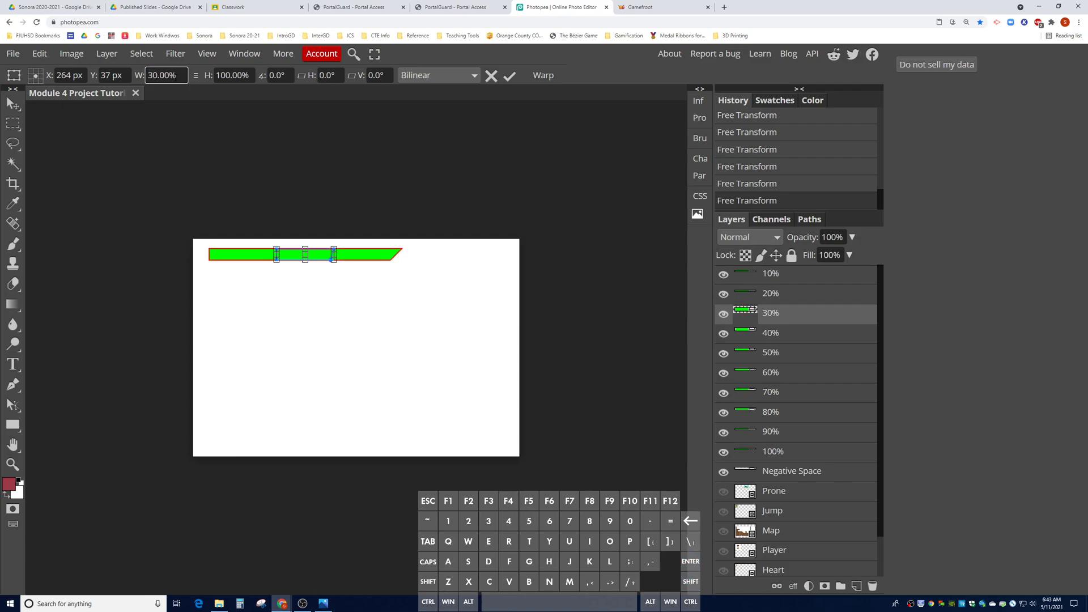
# - Scale the green bar on the 20% layer to a width of 20%
pyautogui.click(757, 296)
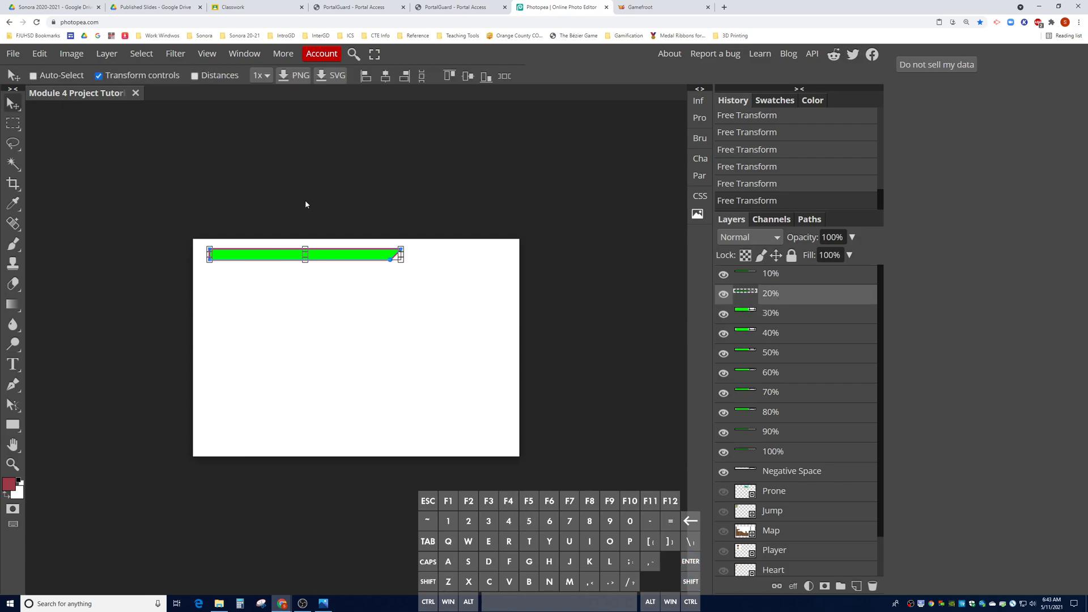
pyautogui.click(39, 53)
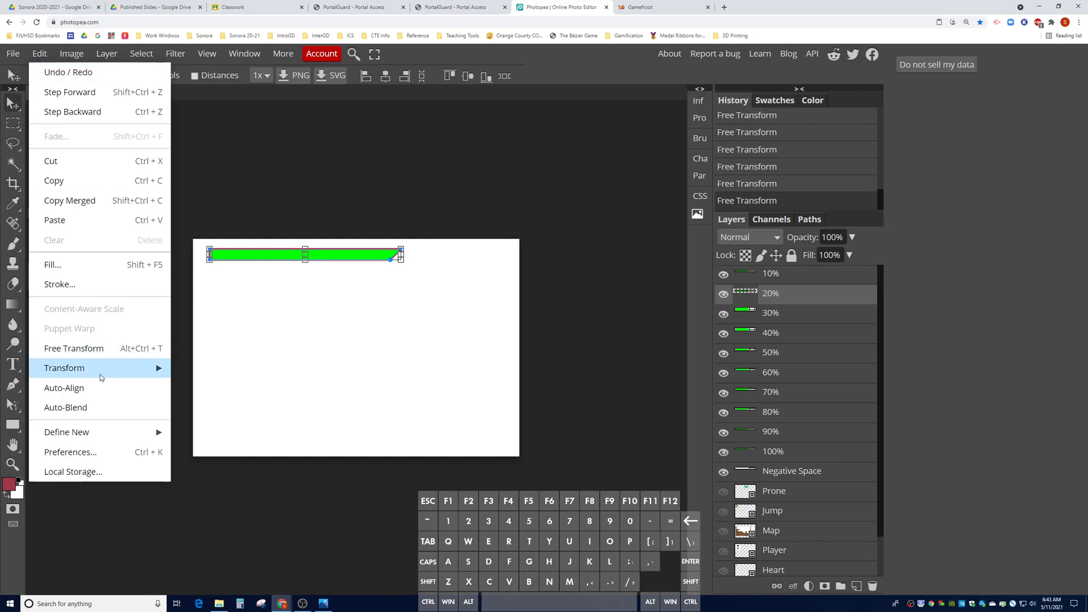
pyautogui.moveTo(90, 368)
pyautogui.click(276, 401)
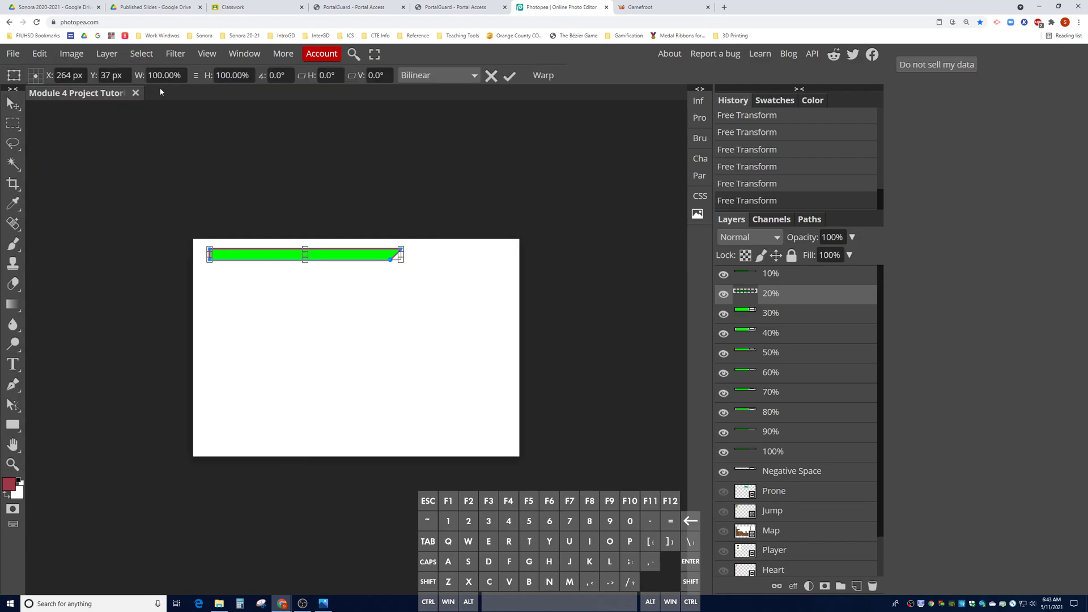
pyautogui.write('20%')
pyautogui.press('Return')
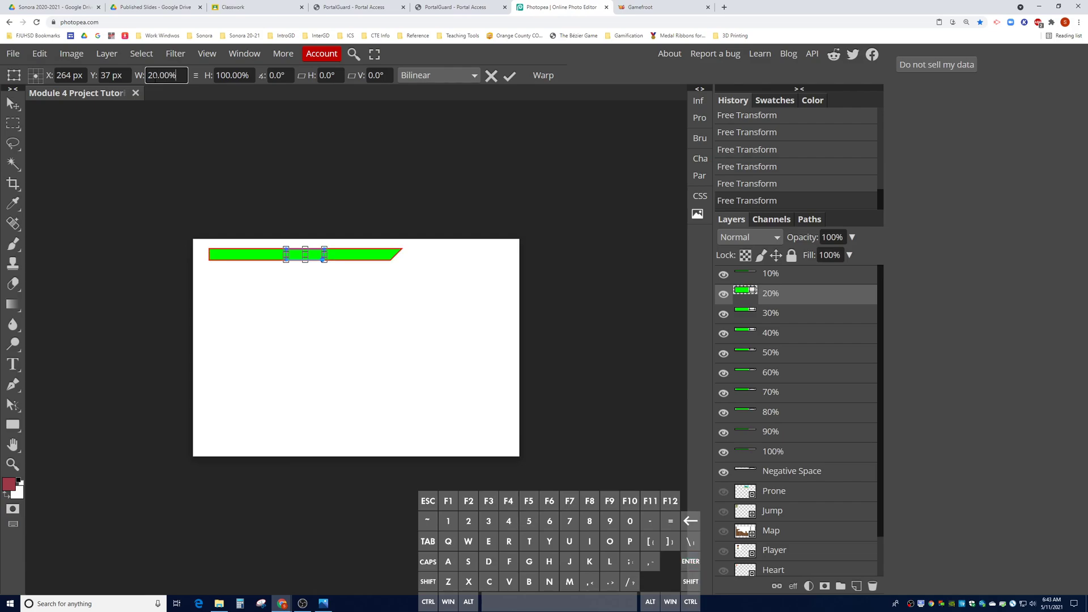
# - Scale the green bar on the 10% layer to a width of 10%
pyautogui.click(737, 278)
pyautogui.click(48, 53)
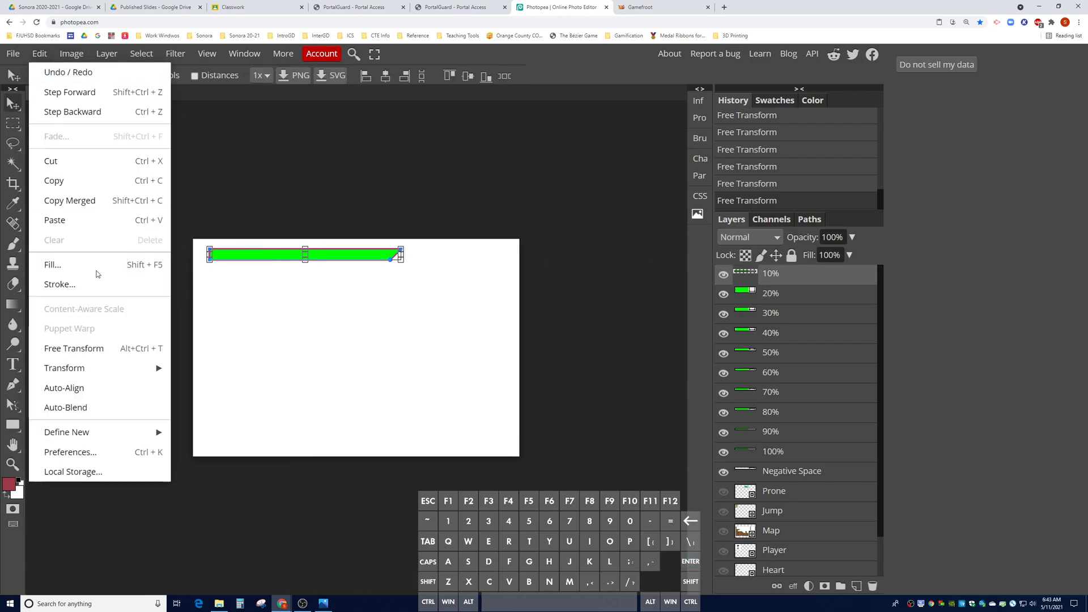
pyautogui.moveTo(119, 367)
pyautogui.click(229, 392)
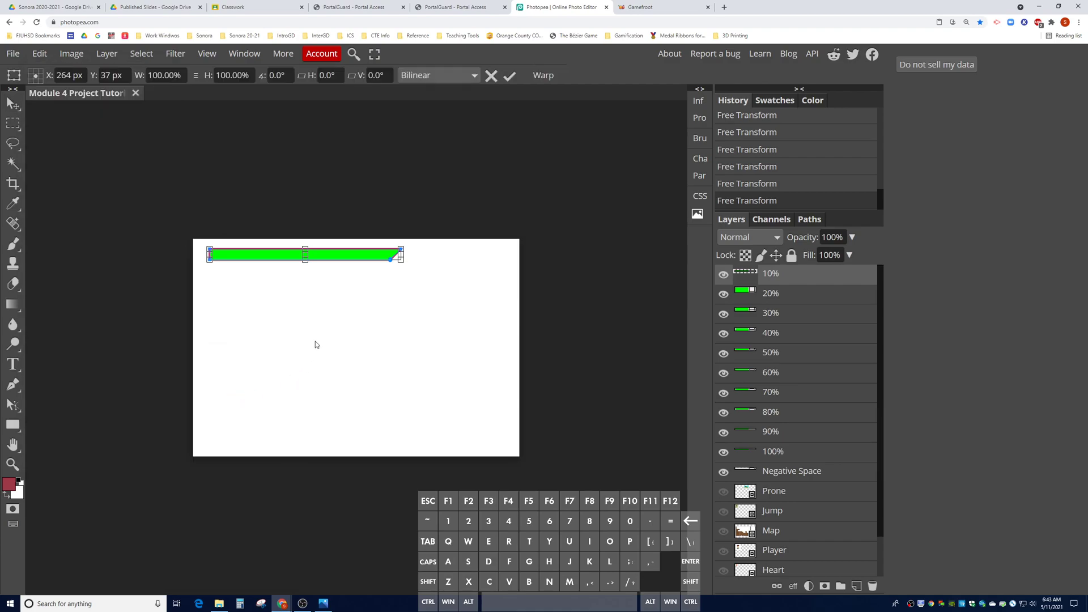
pyautogui.click(167, 71)
pyautogui.write('10.00')
pyautogui.write('%')
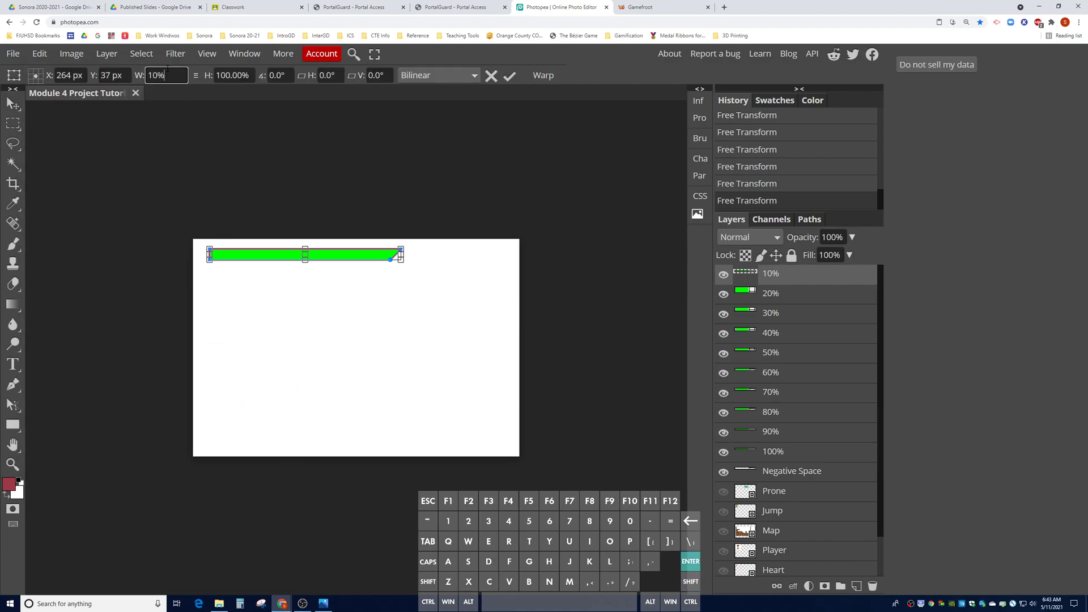
pyautogui.press('Return')
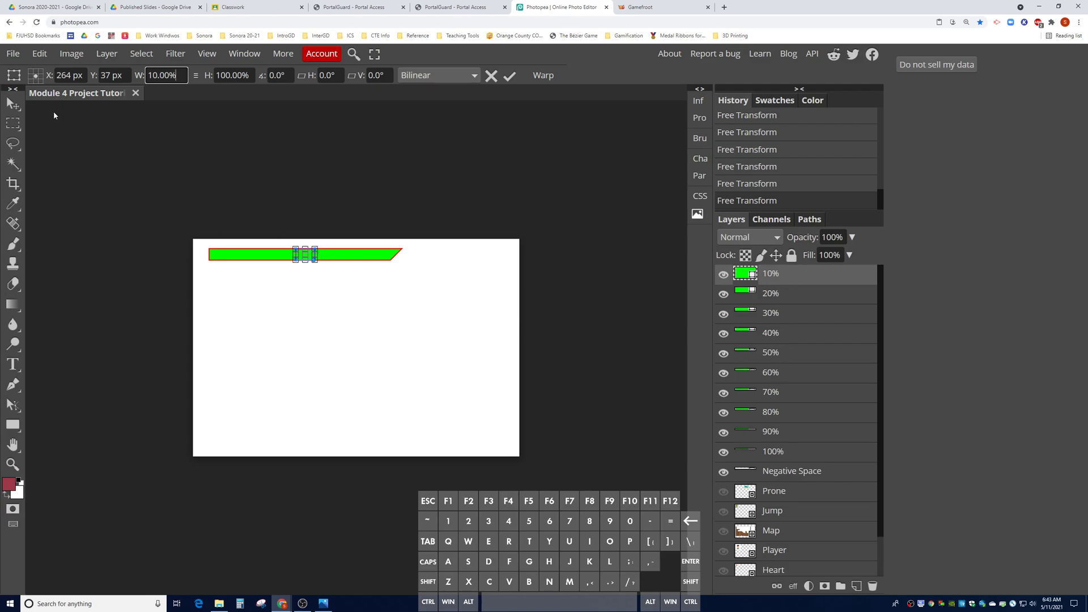
# - Move the bars of the 10% and 20% layers horizontally to the slanted end of the red outline
pyautogui.click(12, 103)
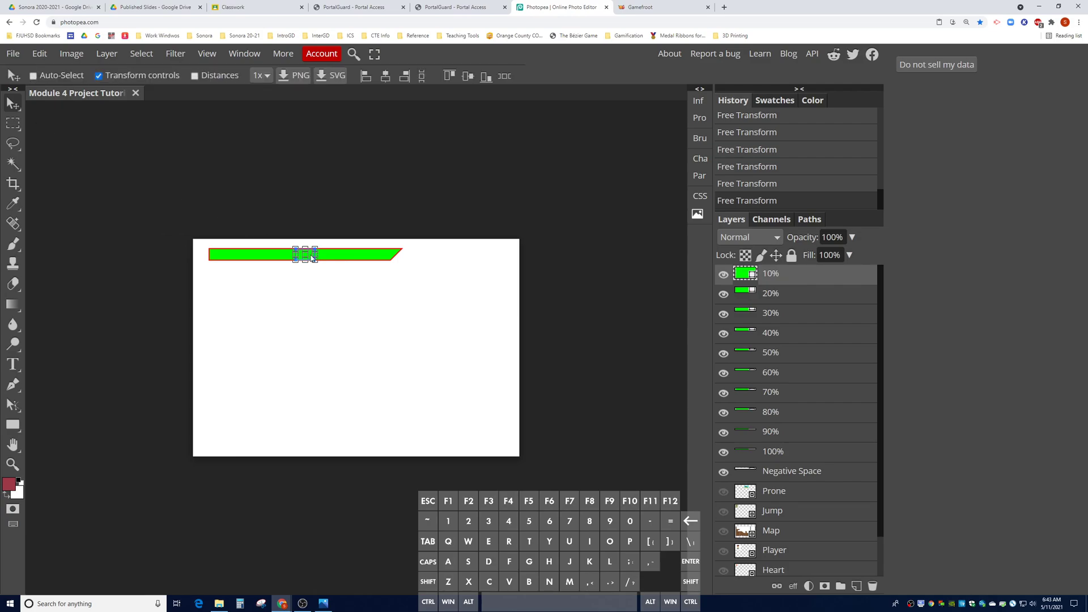
pyautogui.moveTo(313, 258); pyautogui.dragTo(384, 294)
pyautogui.click(793, 296)
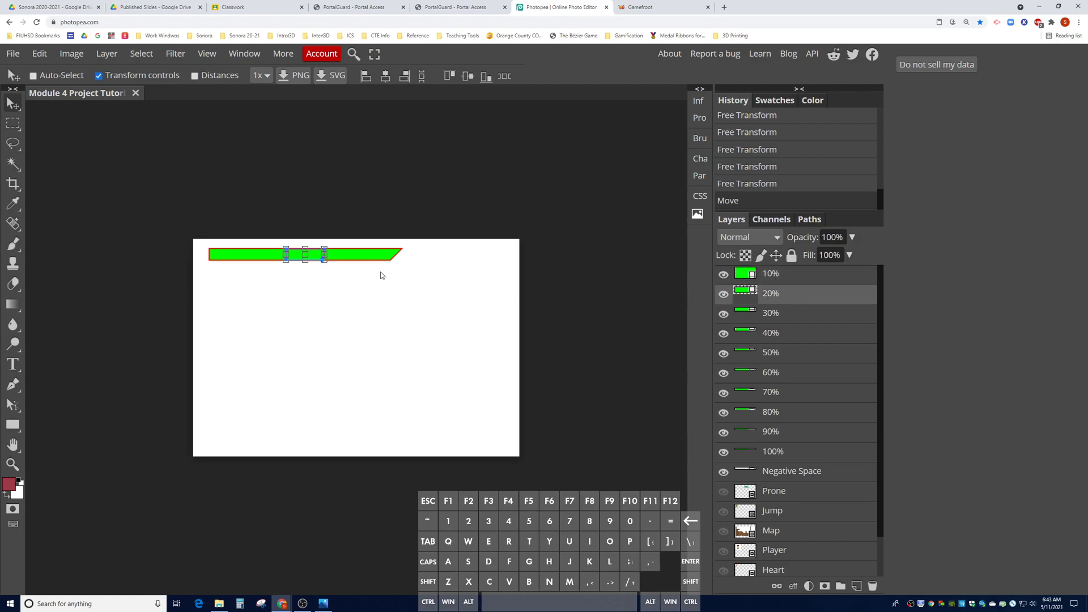
pyautogui.moveTo(316, 258); pyautogui.dragTo(384, 259)
pyautogui.moveTo(383, 260); pyautogui.dragTo(385, 259)
# - Move the bars of the 30% and 40% layers horizontally to the slanted end of the red outline
pyautogui.click(782, 315)
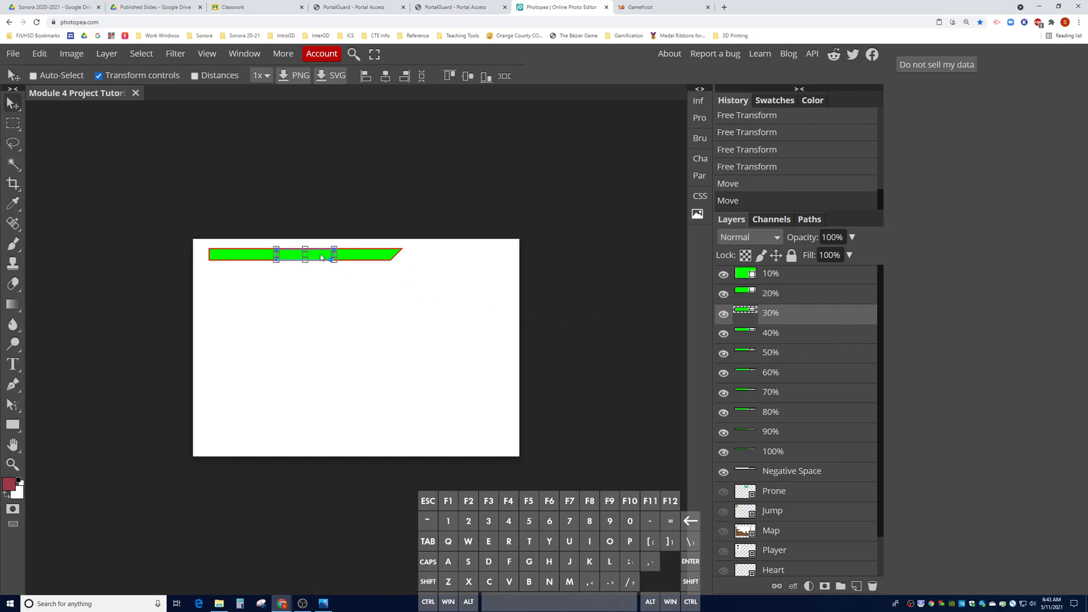
pyautogui.moveTo(321, 257); pyautogui.dragTo(377, 261)
pyautogui.click(795, 339)
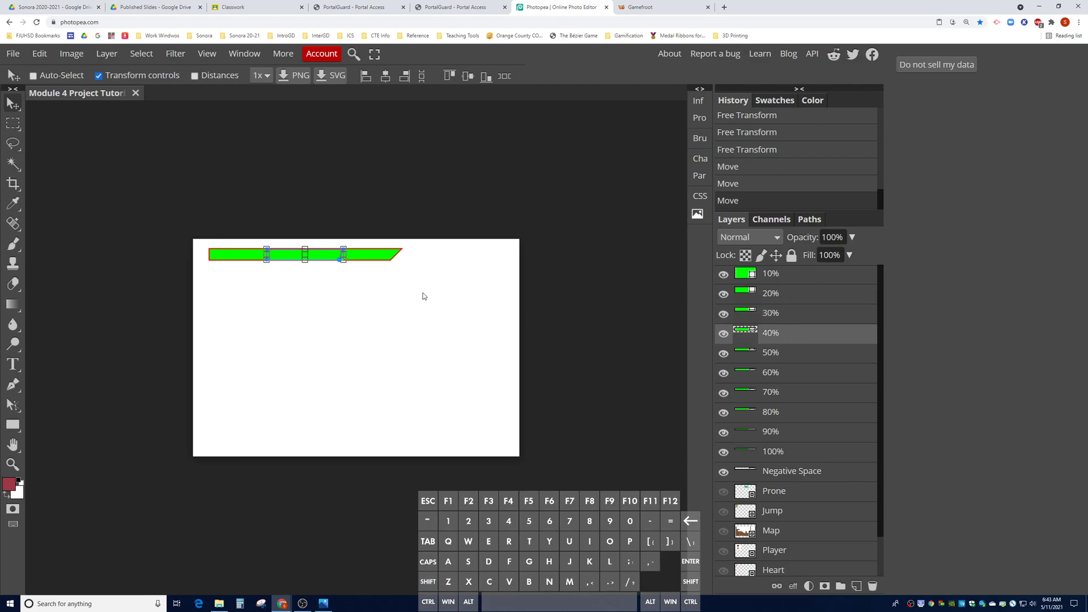
pyautogui.moveTo(325, 258); pyautogui.dragTo(358, 258)
# - Move the bars of the 50%, 60%, 70%, 80% and 90% layers to the slanted end of the red outline
pyautogui.click(793, 356)
pyautogui.click(819, 372)
pyautogui.click(788, 392)
pyautogui.click(780, 412)
pyautogui.click(785, 435)
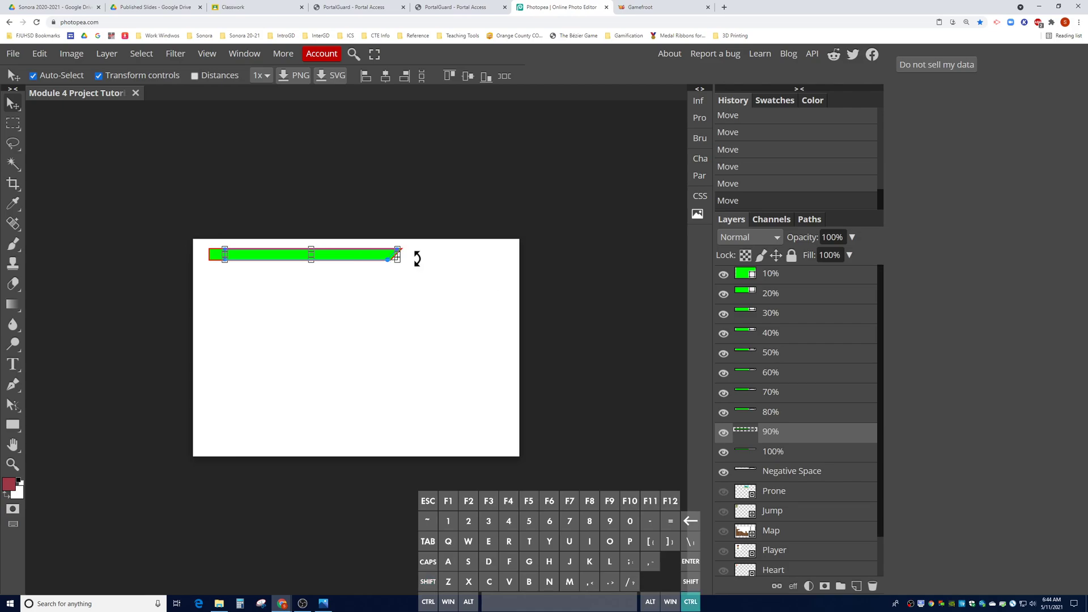
# - Shift the upper anchor at the slanted end of the 90% layer's bar outward to match the outline's slant
pyautogui.hotkey('ctrl', '=')
pyautogui.hotkey('ctrl', '=')
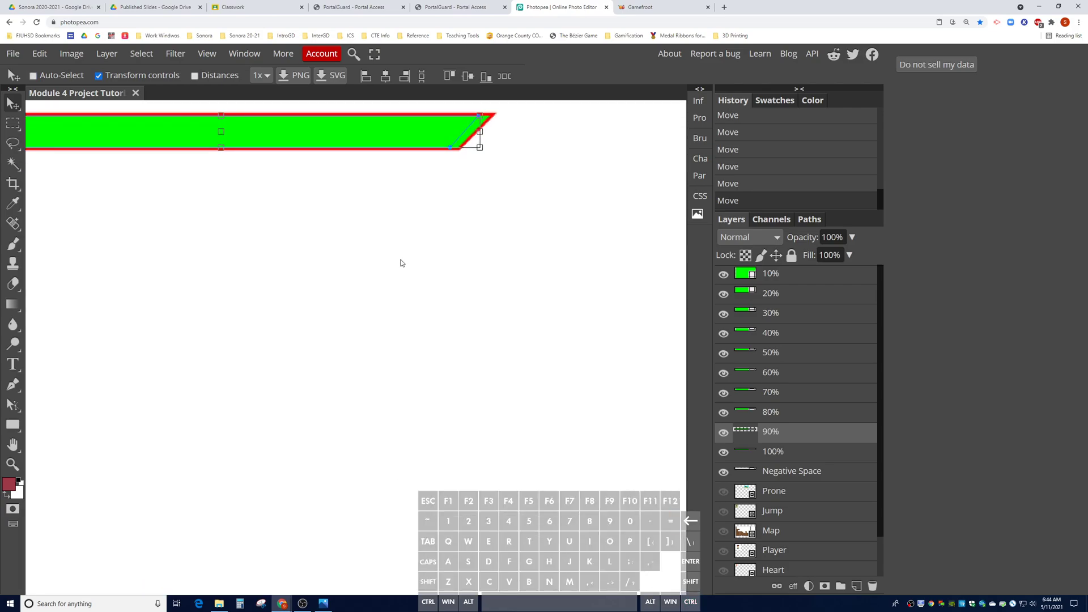
pyautogui.scroll(1, 469, 225)
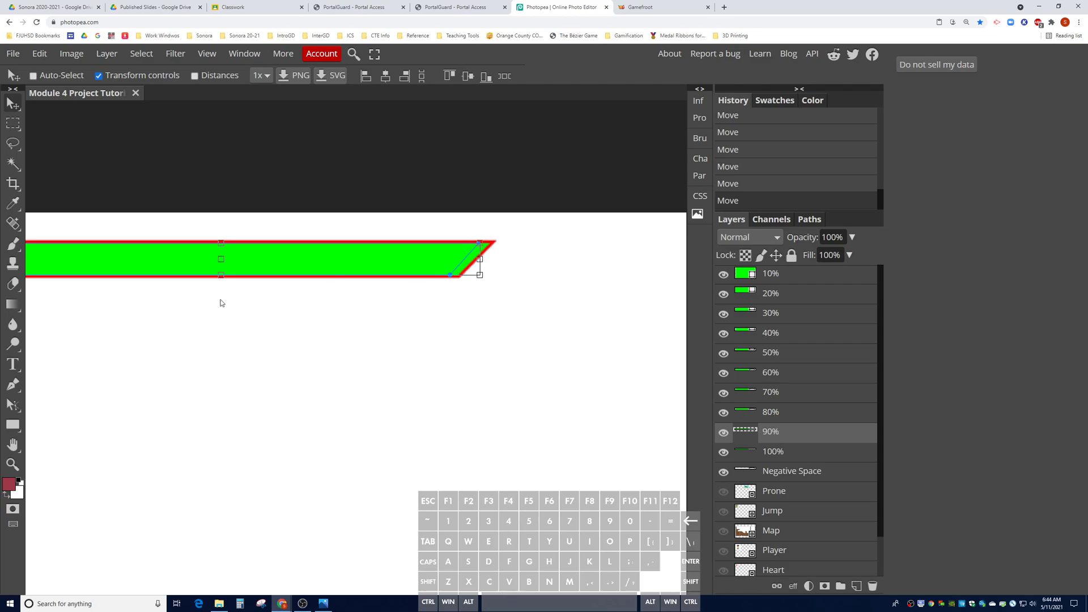
pyautogui.click(13, 385)
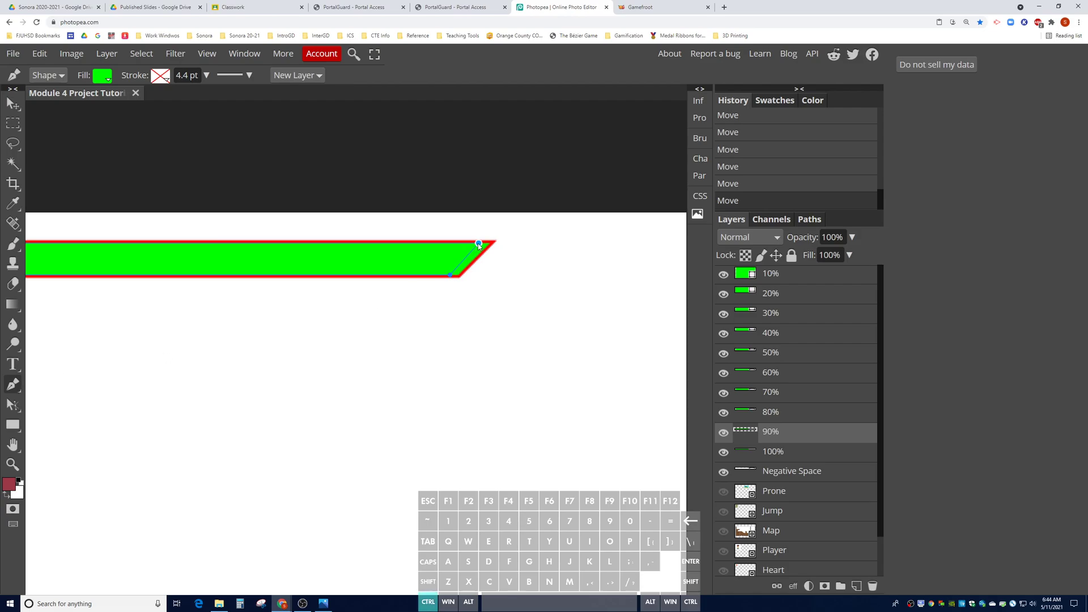
pyautogui.press('shift')
pyautogui.moveTo(482, 246); pyautogui.dragTo(481, 246)
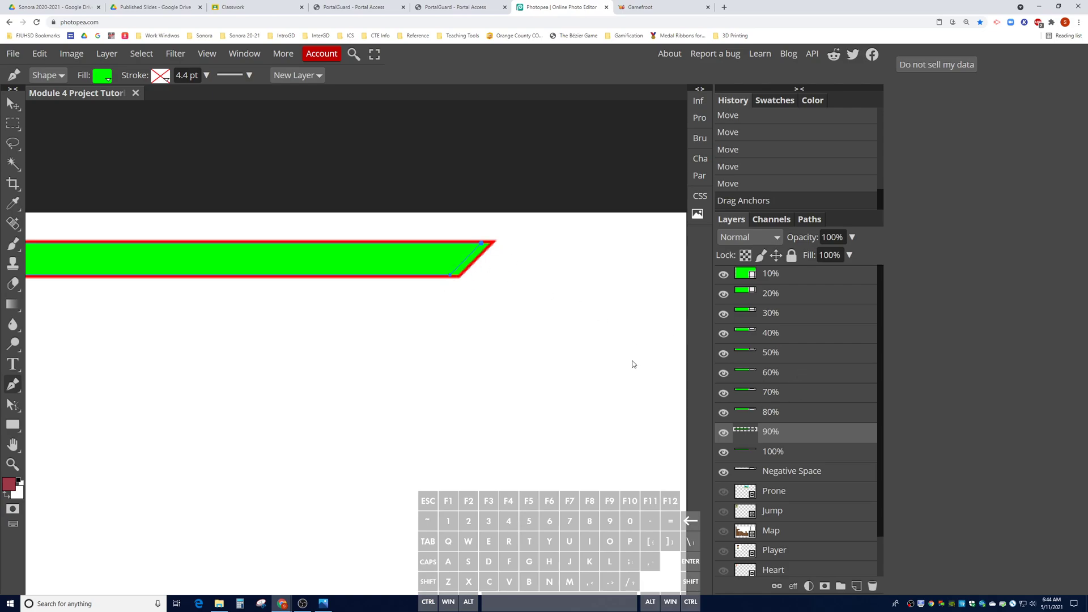
# - Shift the upper slanted-end anchors of the 80% and 70% layers' bars outward so they parallel the red outline
pyautogui.click(792, 420)
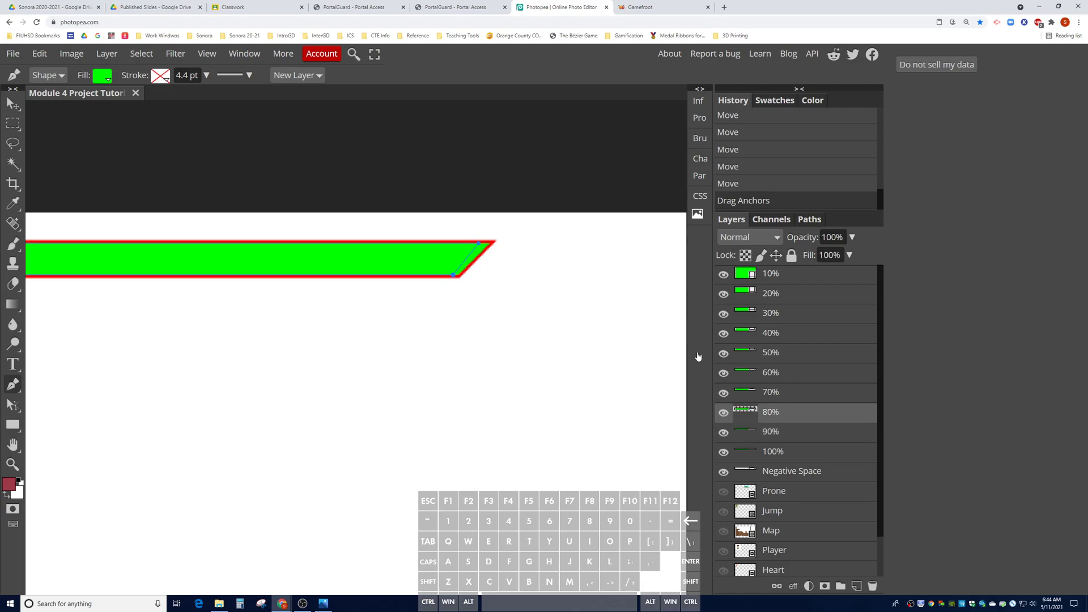
pyautogui.press('ctrl')
pyautogui.moveTo(478, 244); pyautogui.dragTo(486, 245)
pyautogui.press('shift')
pyautogui.click(782, 397)
pyautogui.press('ctrl')
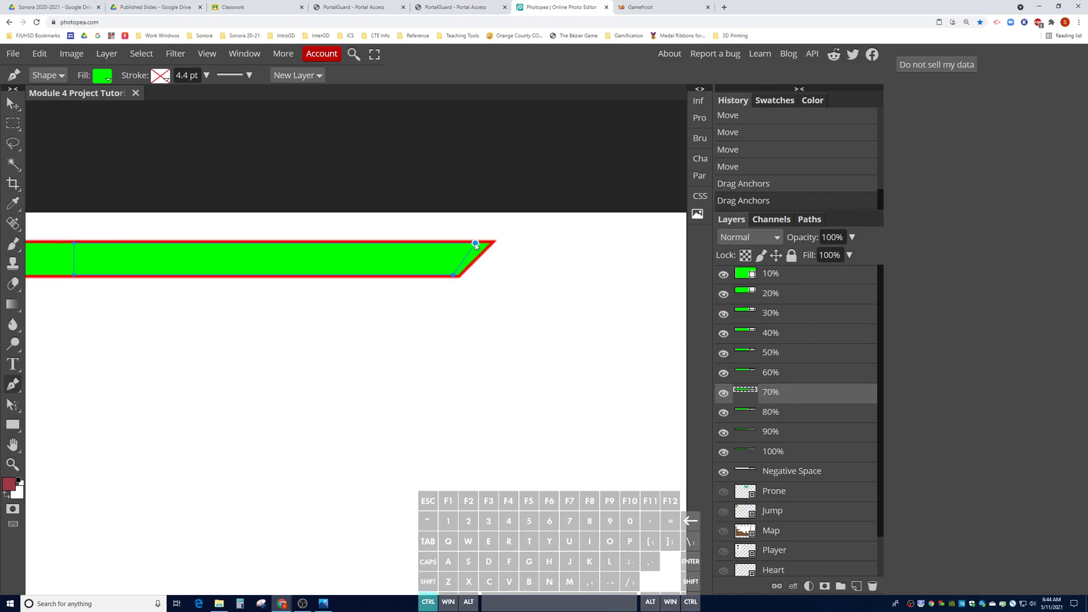
pyautogui.press('shift')
pyautogui.click(485, 245)
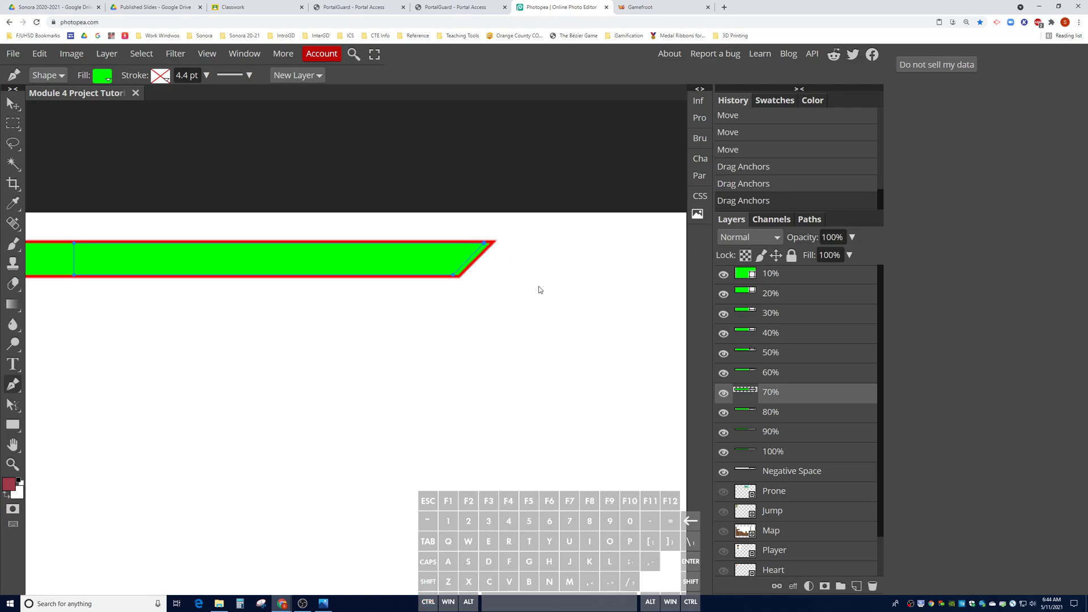
# - Adjust the upper slanted-end anchors of the 60% and 50% layers' bars to match the outline's slant
pyautogui.click(797, 372)
pyautogui.press('ctrl')
pyautogui.press('shift')
pyautogui.moveTo(471, 245)
pyautogui.mouseDown()
pyautogui.moveTo(487, 245)
pyautogui.moveTo(468, 244)
pyautogui.mouseUp()
pyautogui.click(788, 357)
pyautogui.press('ctrl')
pyautogui.press('shift')
# - Adjust the upper slanted-end anchor of the 40% layer's bar to match the outline's slant
pyautogui.click(763, 335)
pyautogui.press('ctrl')
pyautogui.press('shift')
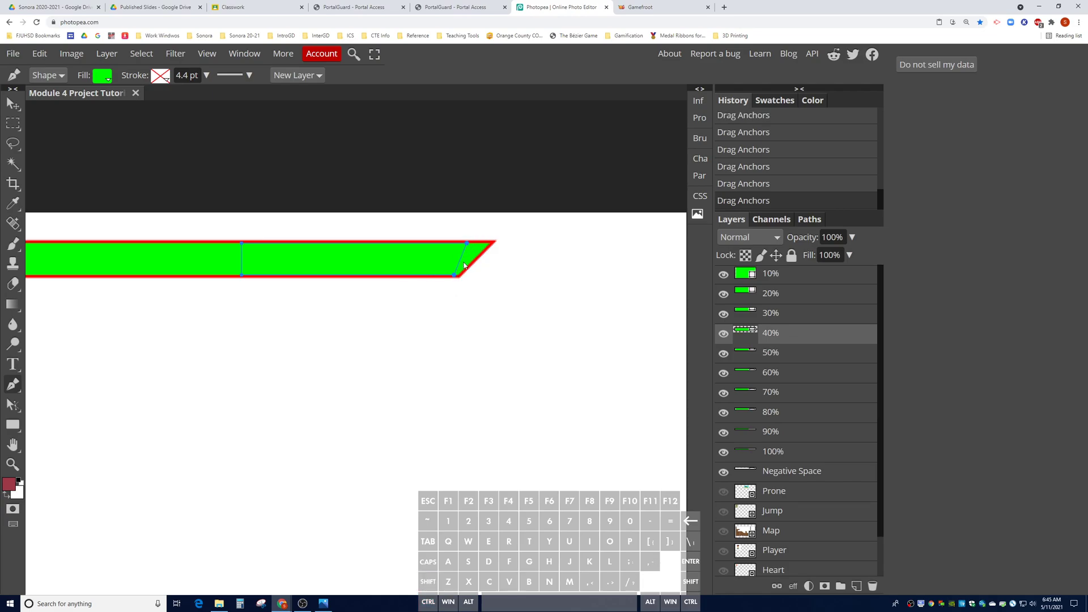
pyautogui.click(16, 405)
pyautogui.click(13, 385)
pyautogui.moveTo(478, 245); pyautogui.dragTo(486, 246)
# - Pull the upper slanted-end anchor of the 30% layer's bar outward to match the outline's slant
pyautogui.click(776, 321)
pyautogui.press('ctrl')
pyautogui.moveTo(457, 245); pyautogui.dragTo(478, 244)
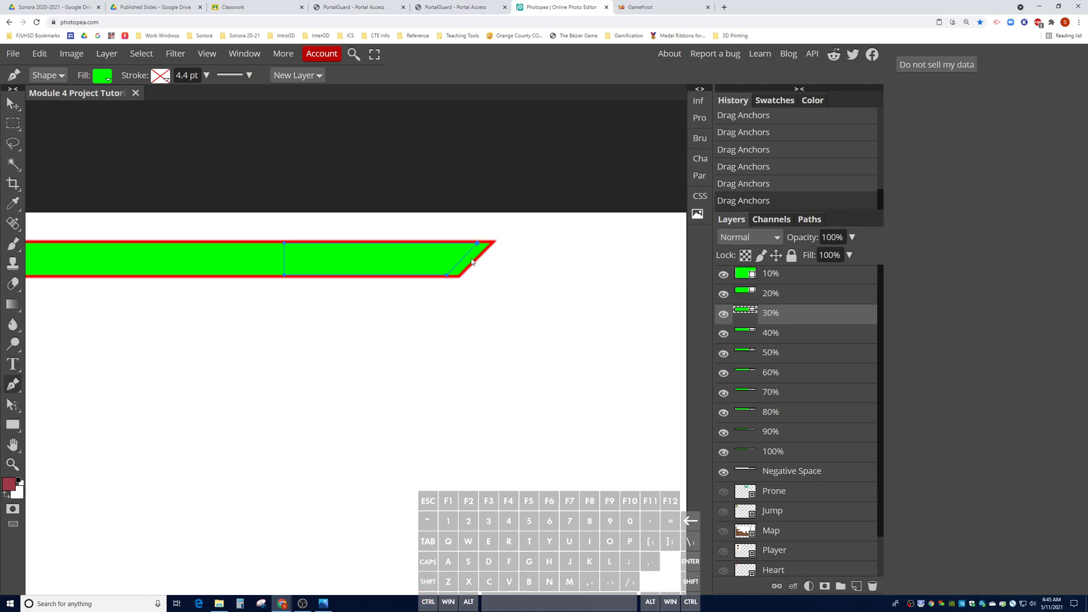
pyautogui.press('ctrl')
pyautogui.press('shift')
pyautogui.moveTo(478, 243); pyautogui.dragTo(478, 245)
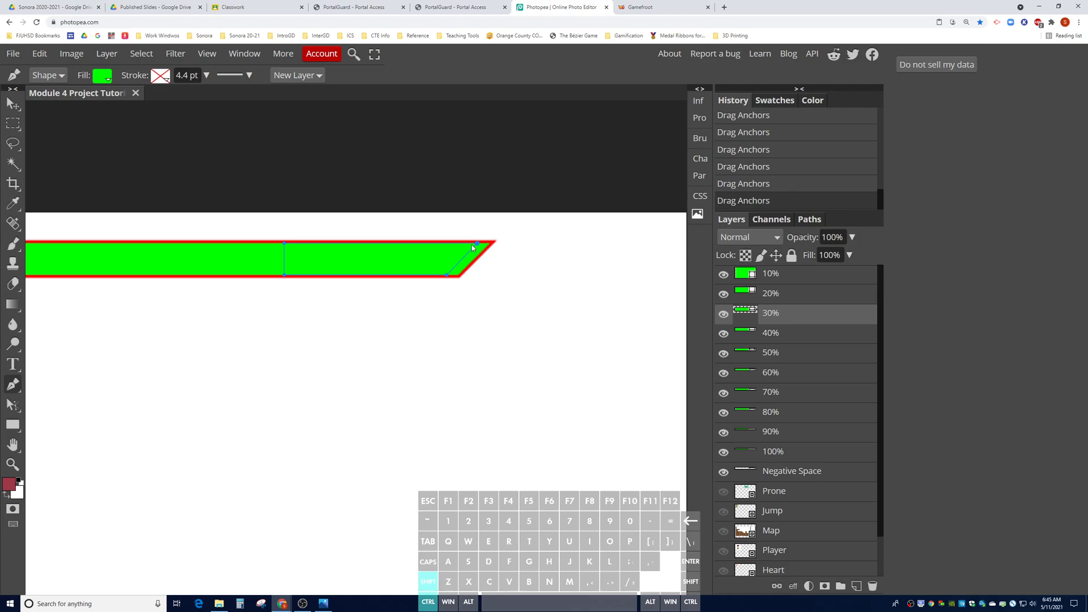
pyautogui.hotkey('ctrl', 'z')
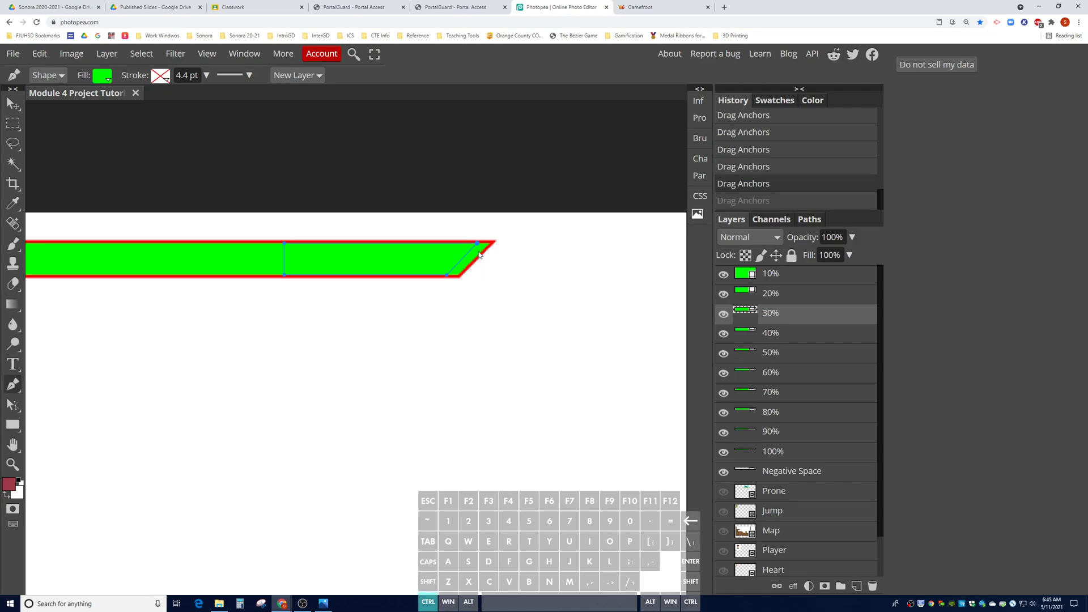
# - Adjust the upper slanted-end anchor of the 20% layer's bar to match the outline's slant
pyautogui.moveTo(483, 246); pyautogui.dragTo(478, 245)
pyautogui.moveTo(479, 245); pyautogui.dragTo(482, 247)
pyautogui.keyDown('ctrl'); pyautogui.click(482, 254); pyautogui.keyUp('ctrl')
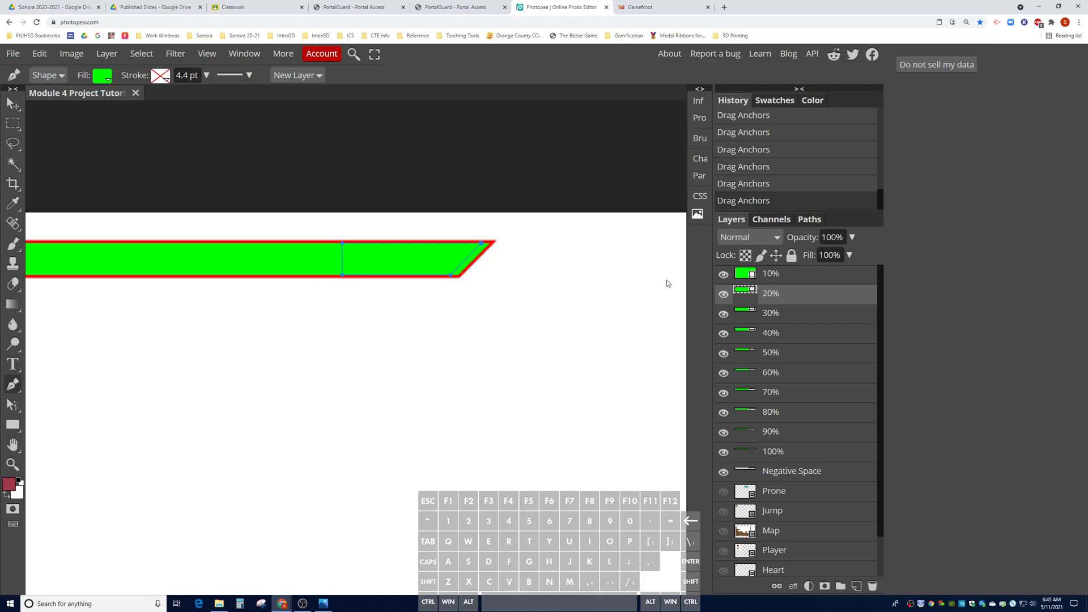
# - Pull the upper slanted-end anchor of the 10% layer's bar outward to match the outline's slant
pyautogui.click(780, 278)
pyautogui.moveTo(454, 245); pyautogui.dragTo(483, 247)
pyautogui.press('ctrl')
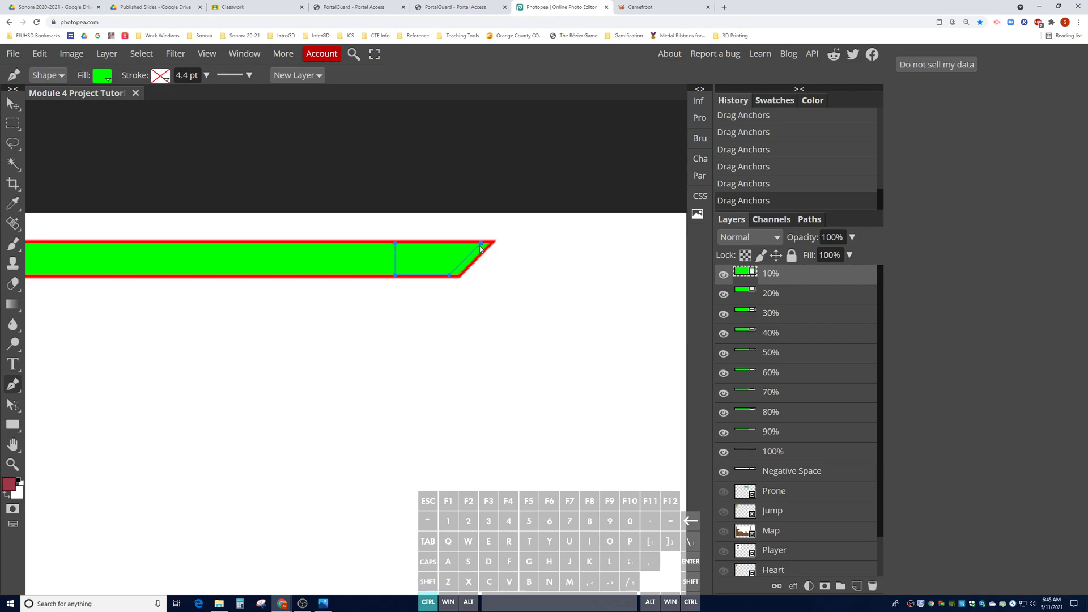
pyautogui.press('shift')
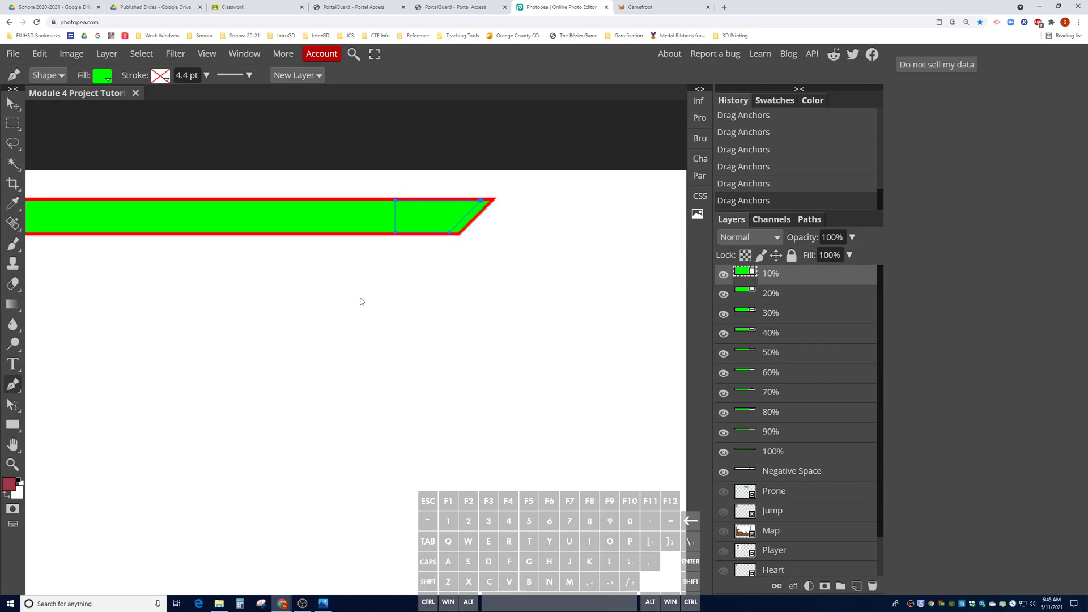
# - Remove the red stroke from the Negative Space layer's shape
pyautogui.hotkey('ctrl', '0')
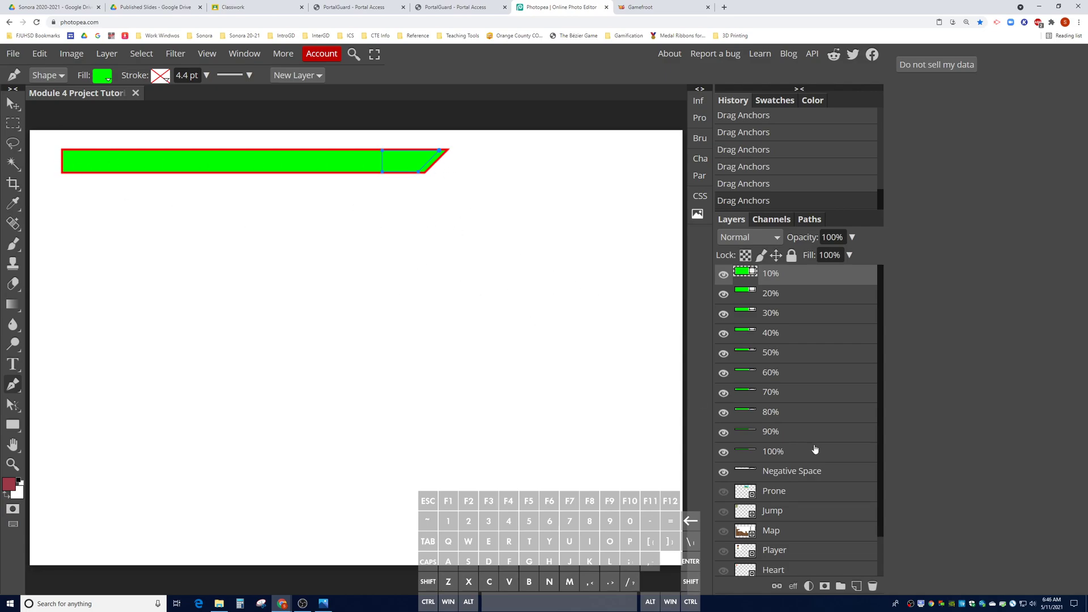
pyautogui.click(794, 456)
pyautogui.click(792, 474)
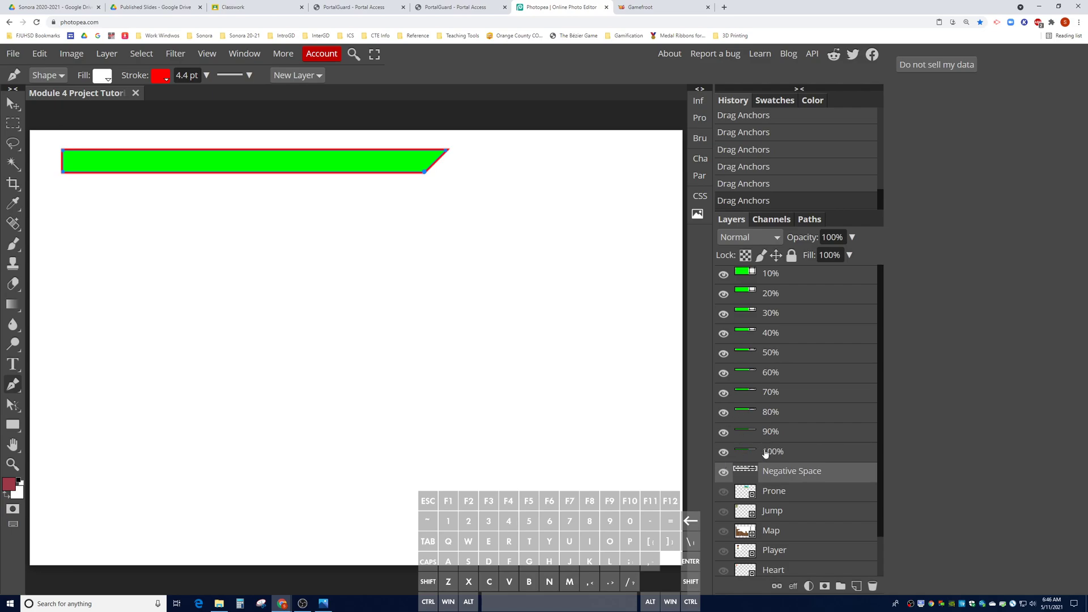
pyautogui.click(165, 79)
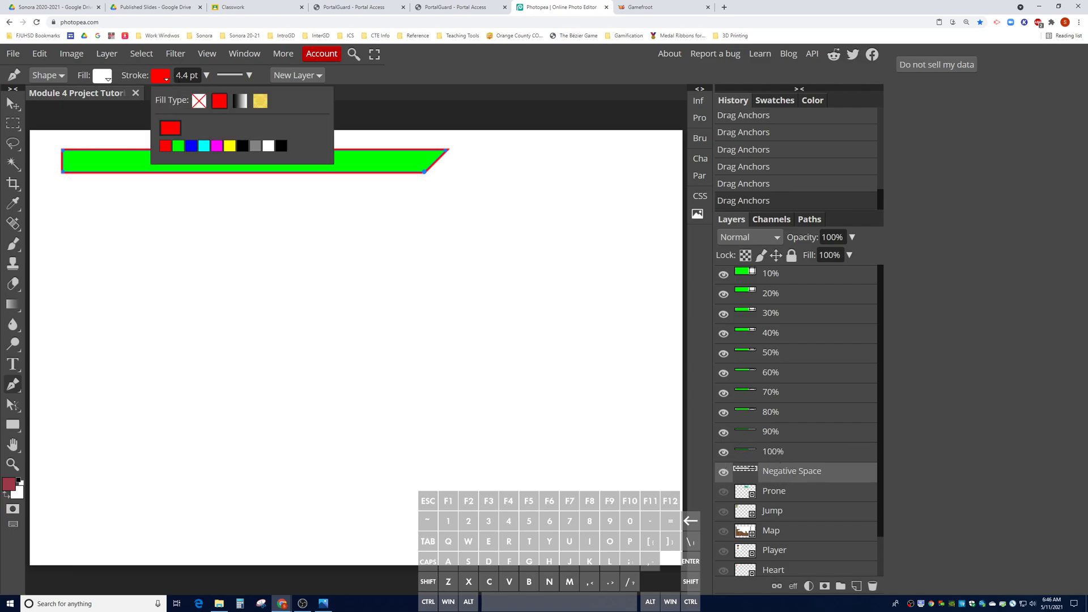
pyautogui.click(198, 101)
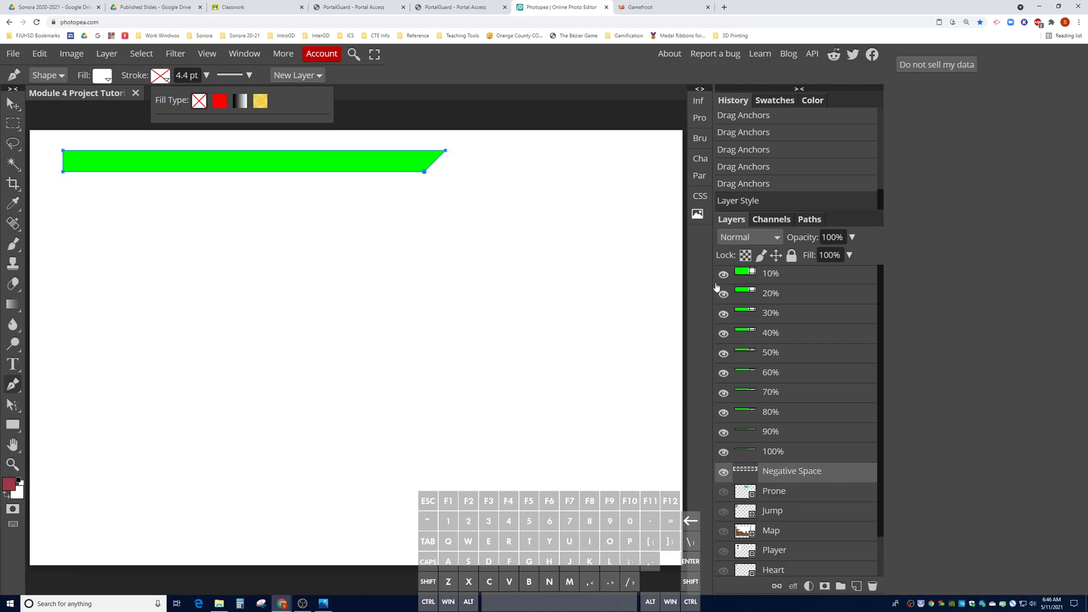
# - Duplicate the Negative Space layer and rename the copy "Red Outline"
pyautogui.rightClick(817, 475)
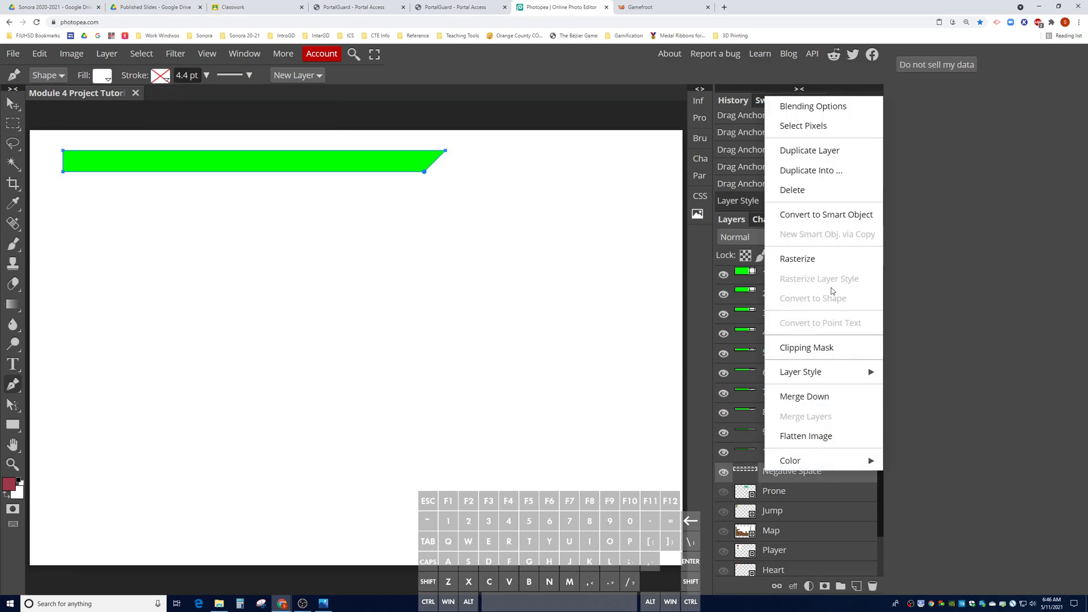
pyautogui.click(819, 156)
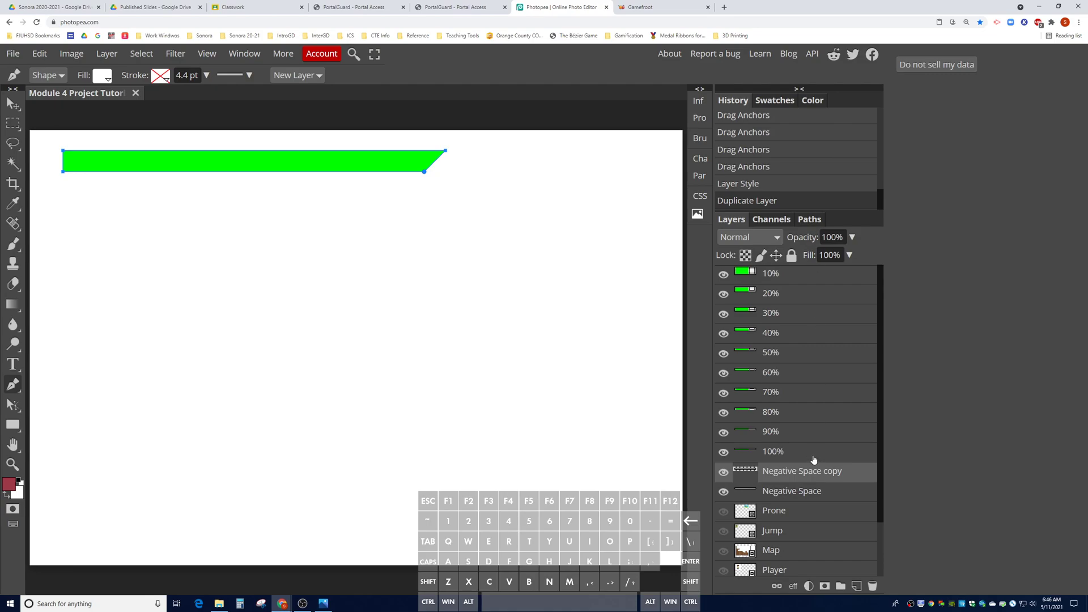
pyautogui.doubleClick(805, 473)
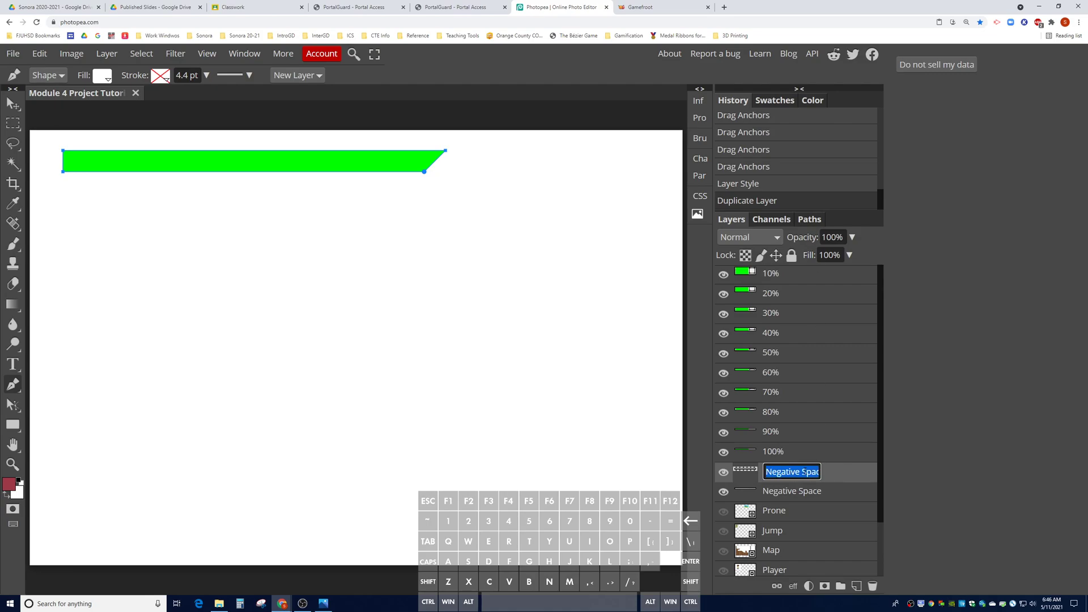
pyautogui.write('Red OUutline')
pyautogui.press('Return')
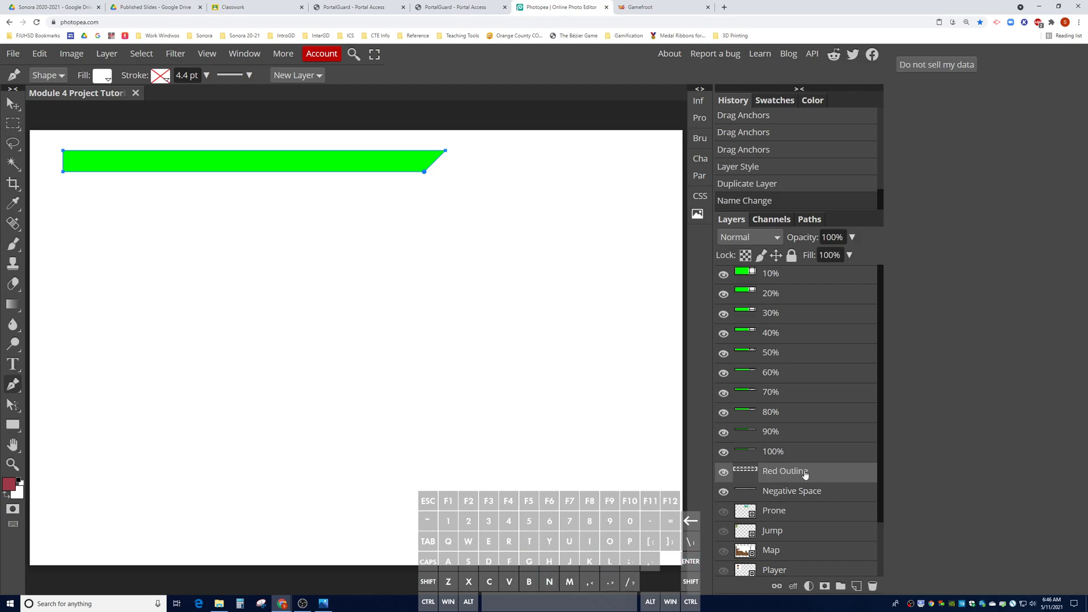
# - Give the Red Outline shape no fill and a solid red stroke, and move its layer above the 10% layer
pyautogui.click(101, 76)
pyautogui.click(142, 102)
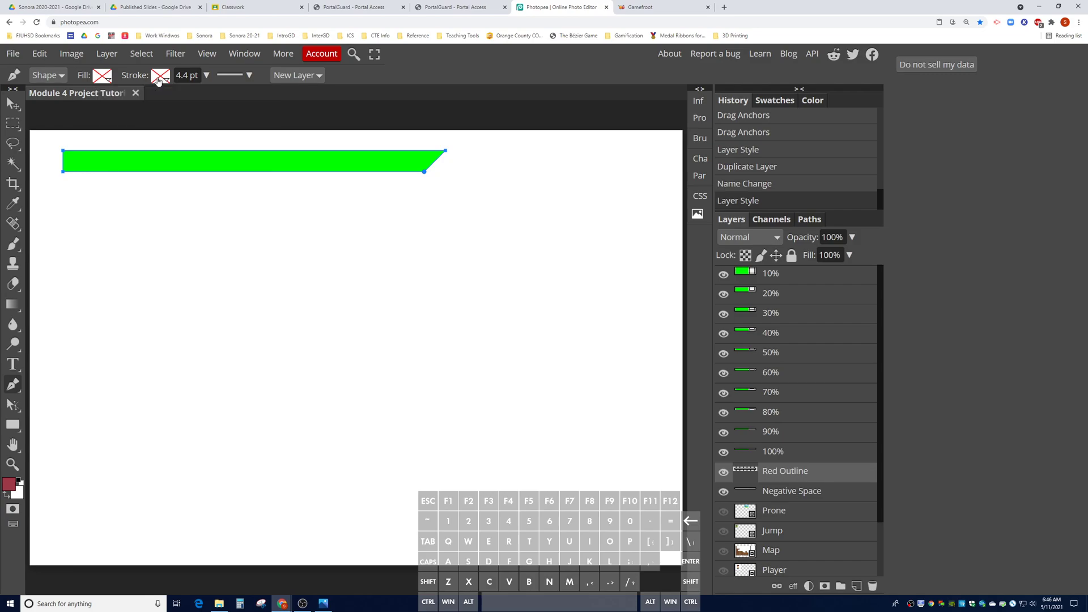
pyautogui.click(160, 76)
pyautogui.click(222, 104)
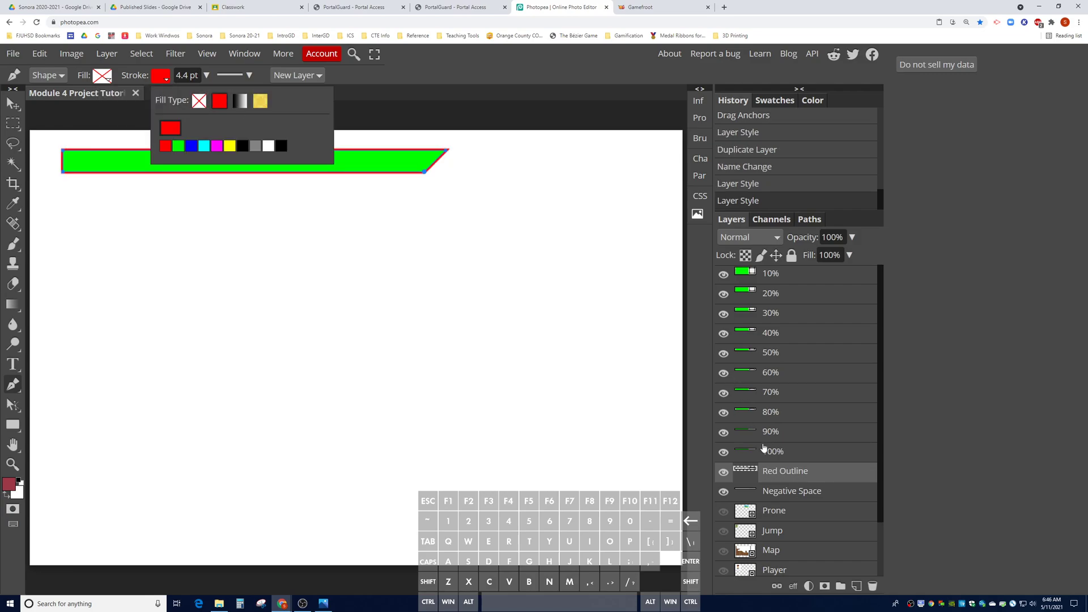
pyautogui.moveTo(781, 472); pyautogui.dragTo(786, 275)
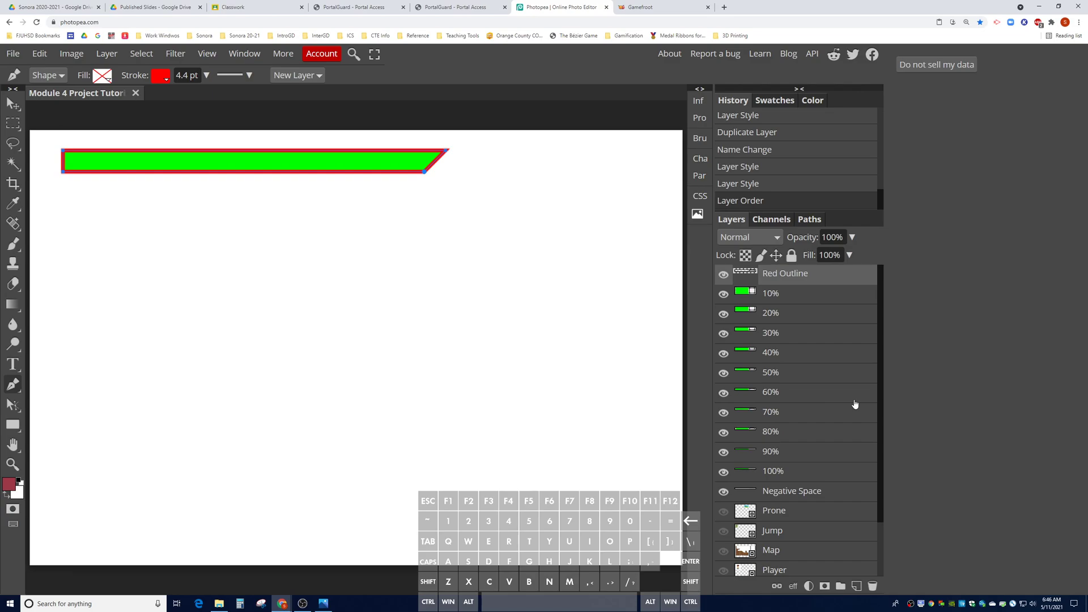
# - Select the 90% layer and hide all the other green percentage layers
pyautogui.click(784, 474)
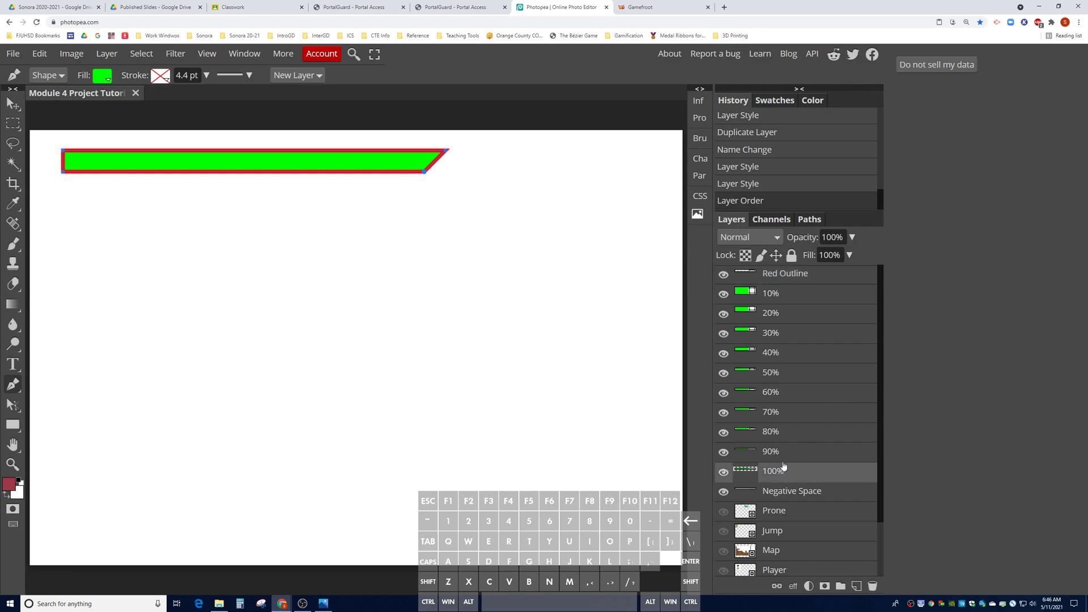
pyautogui.click(784, 454)
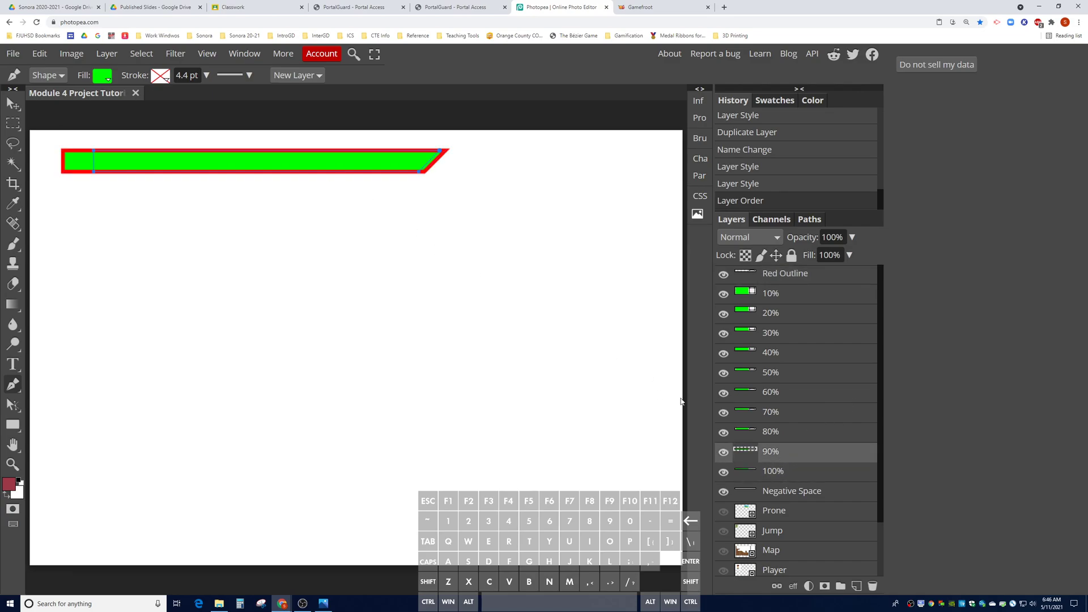
pyautogui.click(724, 474)
pyautogui.moveTo(724, 433); pyautogui.dragTo(725, 300)
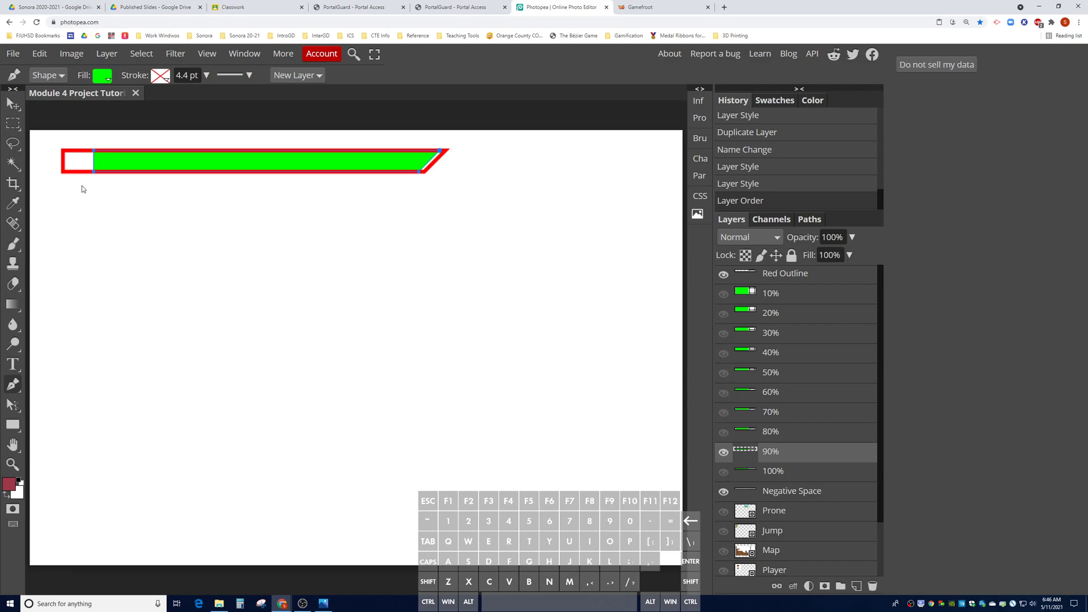
# - Shift the 90% bar left until its straight end meets the red outline's straight left end
pyautogui.hotkey('shift', 'Left')
pyautogui.hotkey('shift', 'Left')
pyautogui.hotkey('shift', 'Left')
pyautogui.hotkey('shift', 'Left')
pyautogui.hotkey('shift', 'Left')
pyautogui.hotkey('shift', 'Left')
pyautogui.hotkey('shift', 'Left')
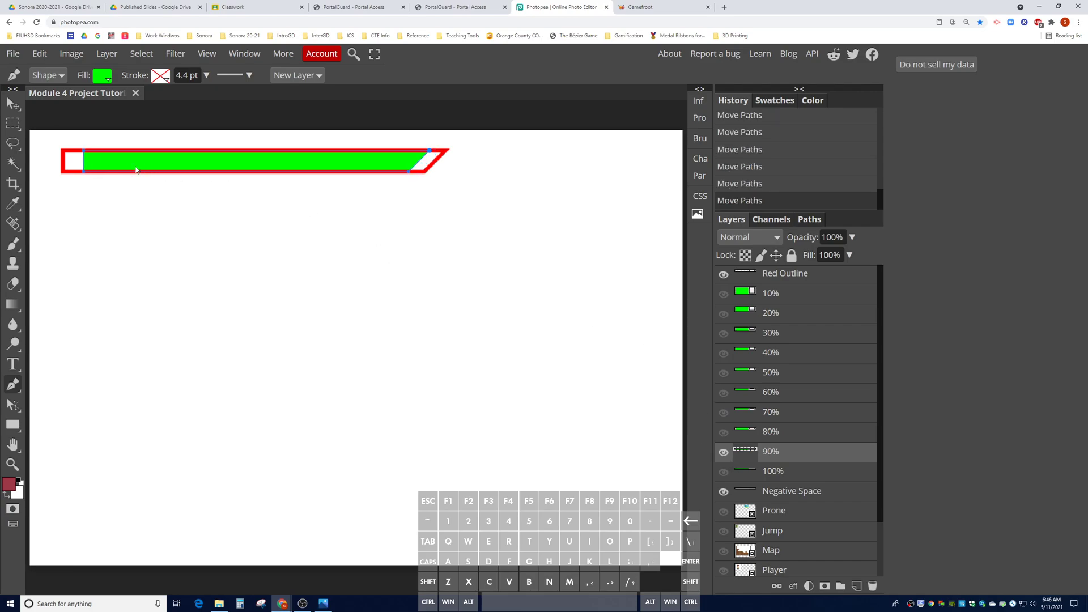
pyautogui.press('Left')
pyautogui.press('Left')
pyautogui.press('Left')
pyautogui.press('Left')
pyautogui.press('Left')
pyautogui.press('Left')
pyautogui.press('Left')
pyautogui.press('Left')
# - Show the 80% layer instead of the 90% layer and shift its bar left to the outline's straight end
pyautogui.click(724, 452)
pyautogui.click(724, 432)
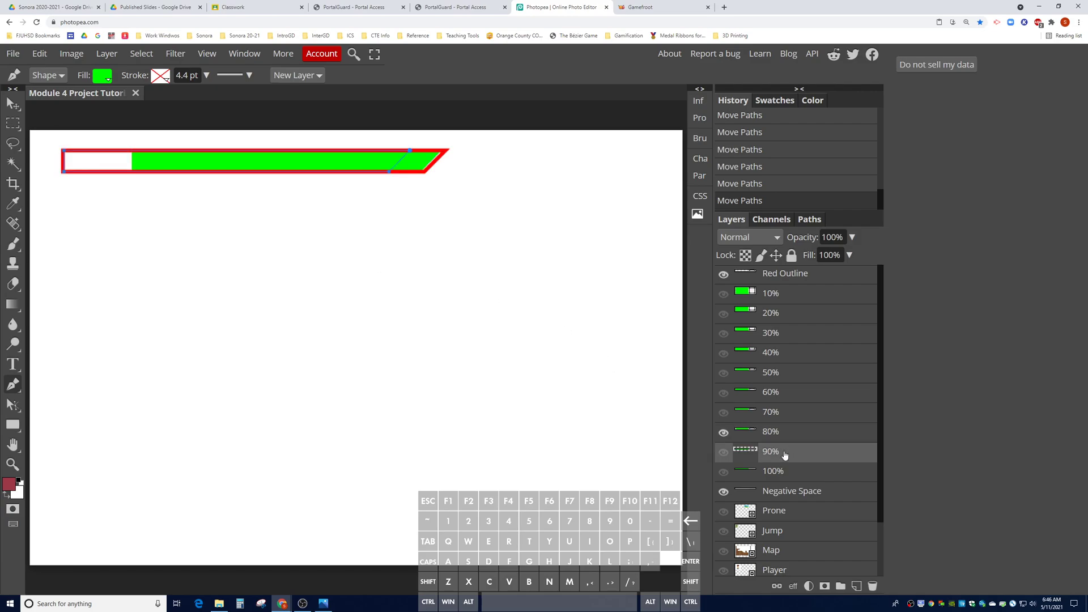
pyautogui.click(793, 438)
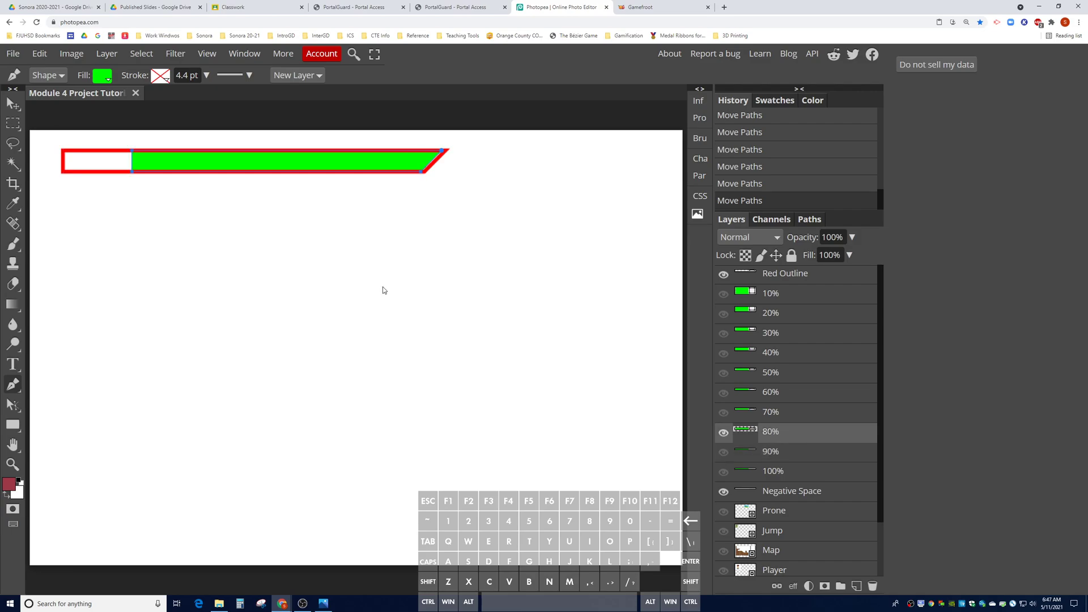
pyautogui.press('Left')
pyautogui.press('Left')
pyautogui.press('Left')
pyautogui.press('Left')
pyautogui.press('Left')
pyautogui.press('Left')
pyautogui.press('Left')
pyautogui.press('Left')
pyautogui.press('Left')
pyautogui.press('Left')
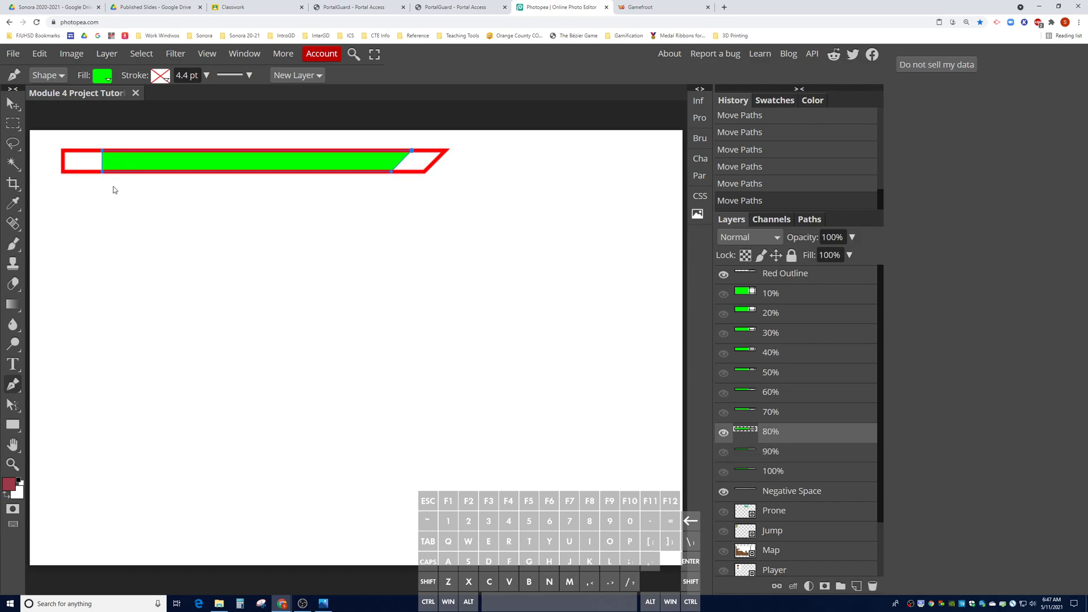
pyautogui.press('Left')
pyautogui.press('Left')
pyautogui.press('Left')
pyautogui.press('Left')
pyautogui.press('Left')
pyautogui.press('Left')
pyautogui.press('Left')
pyautogui.press('Left')
pyautogui.press('Left')
pyautogui.press('Left')
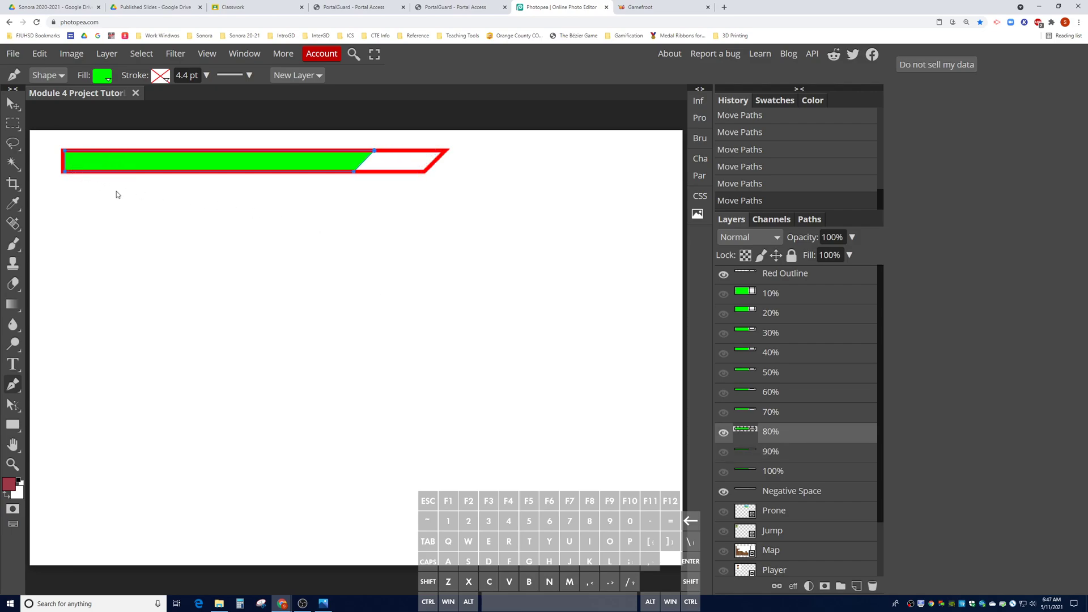
# - Show the 70% layer instead of the 80% layer and shift its bar left to the outline's straight end
pyautogui.click(790, 420)
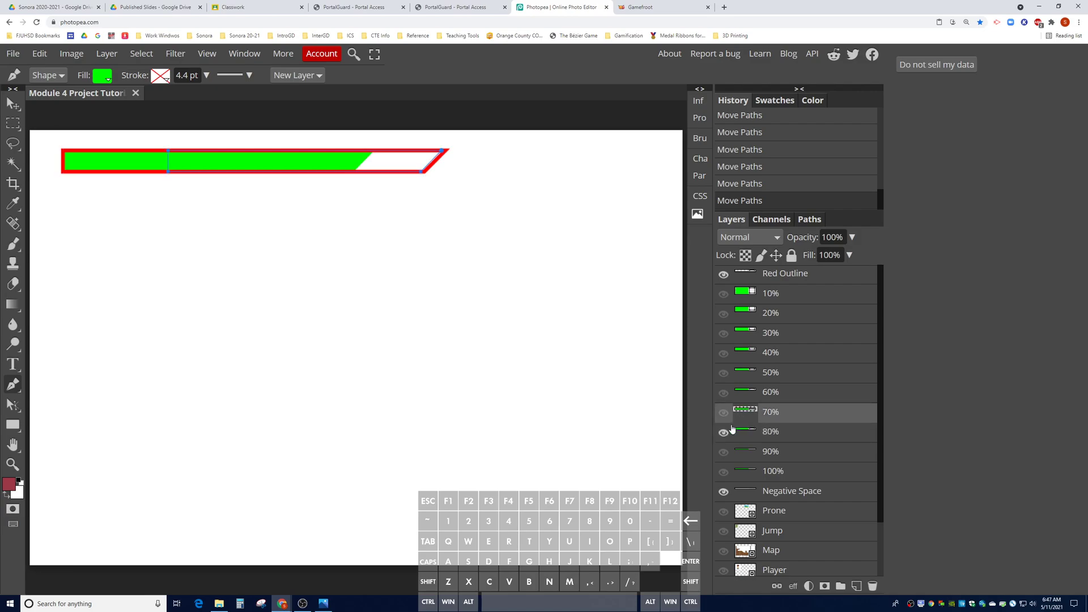
pyautogui.click(724, 432)
pyautogui.click(724, 413)
pyautogui.press('Left')
pyautogui.press('Left')
pyautogui.press('Left')
pyautogui.press('Left')
pyautogui.press('Left')
pyautogui.press('Left')
pyautogui.press('Left')
pyautogui.press('Left')
pyautogui.press('Left')
pyautogui.press('Left')
pyautogui.press('Left')
pyautogui.press('Left')
pyautogui.press('Left')
pyautogui.press('Left')
pyautogui.press('Left')
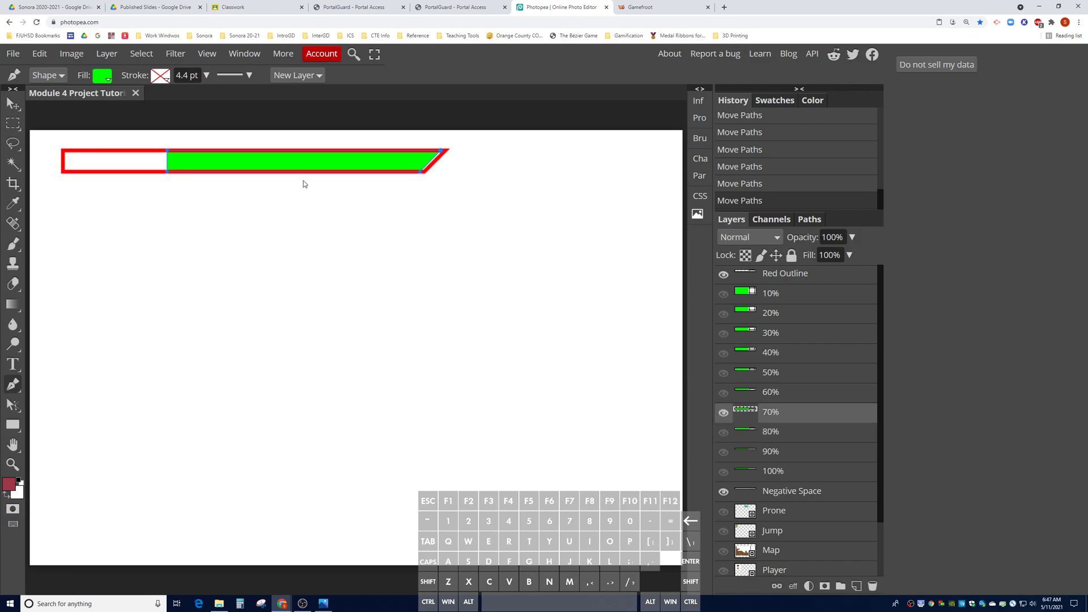
pyautogui.press('Left')
pyautogui.press('Left')
pyautogui.press('Left')
pyautogui.press('Left')
pyautogui.press('Left')
pyautogui.press('Left')
pyautogui.press('Left')
pyautogui.press('Left')
pyautogui.press('Left')
pyautogui.press('Left')
pyautogui.press('Left')
pyautogui.press('Left')
pyautogui.press('Left')
pyautogui.press('Left')
pyautogui.press('Left')
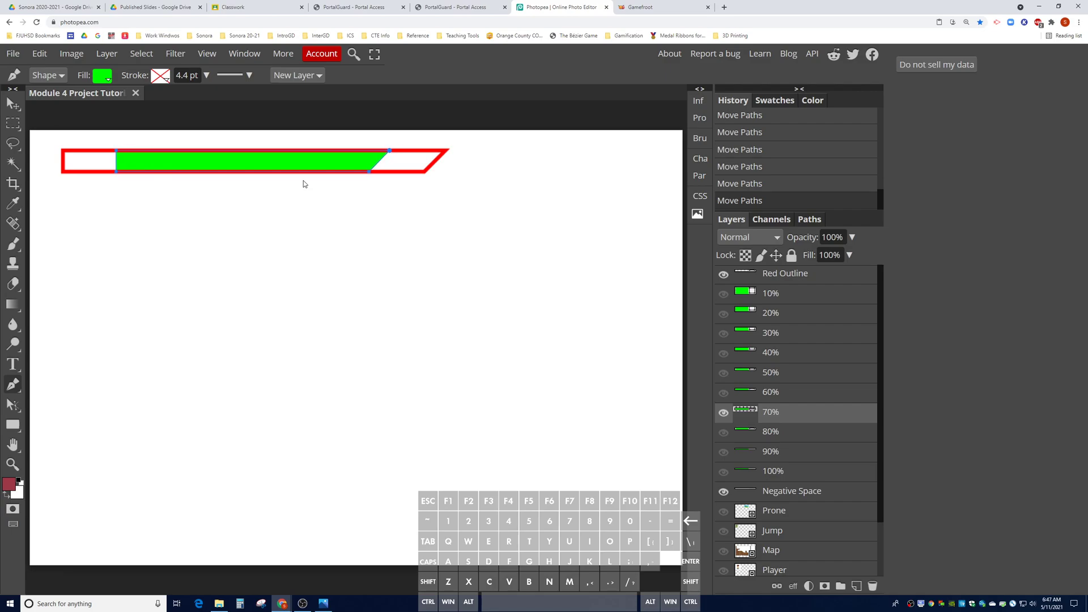
pyautogui.hotkey('shift', 'Left')
pyautogui.hotkey('shift', 'Left')
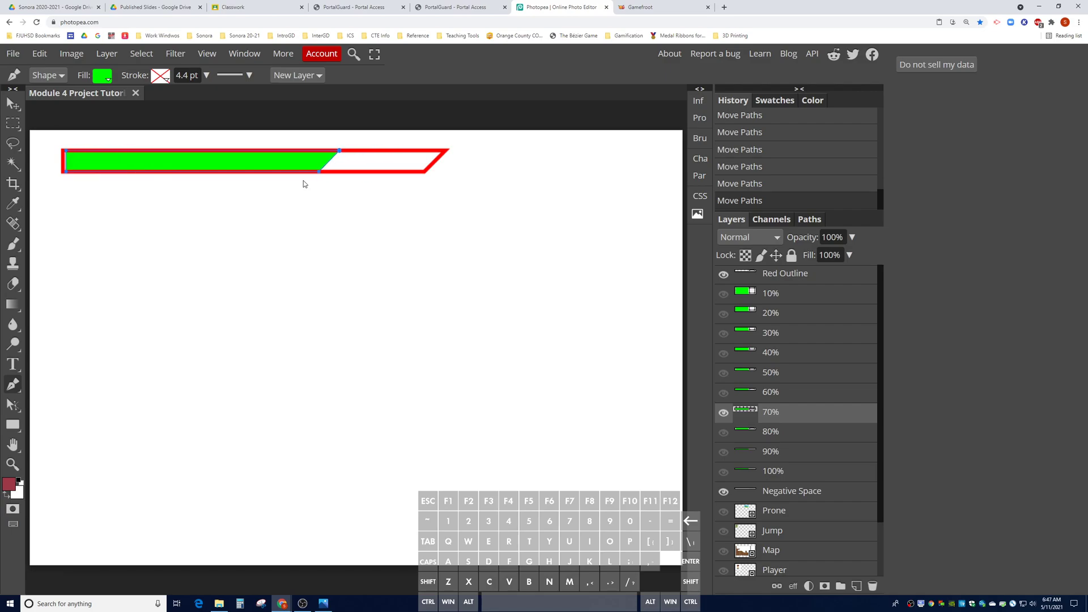
# - Show the 60% layer instead of the 70% layer and shift its bar left to the outline's straight end
pyautogui.click(810, 399)
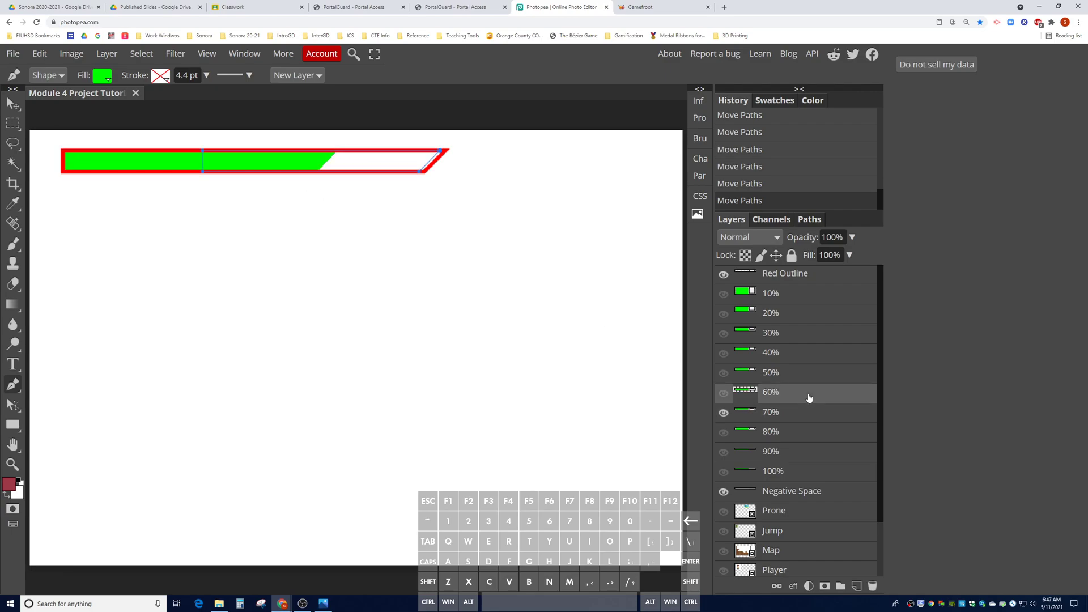
pyautogui.click(722, 413)
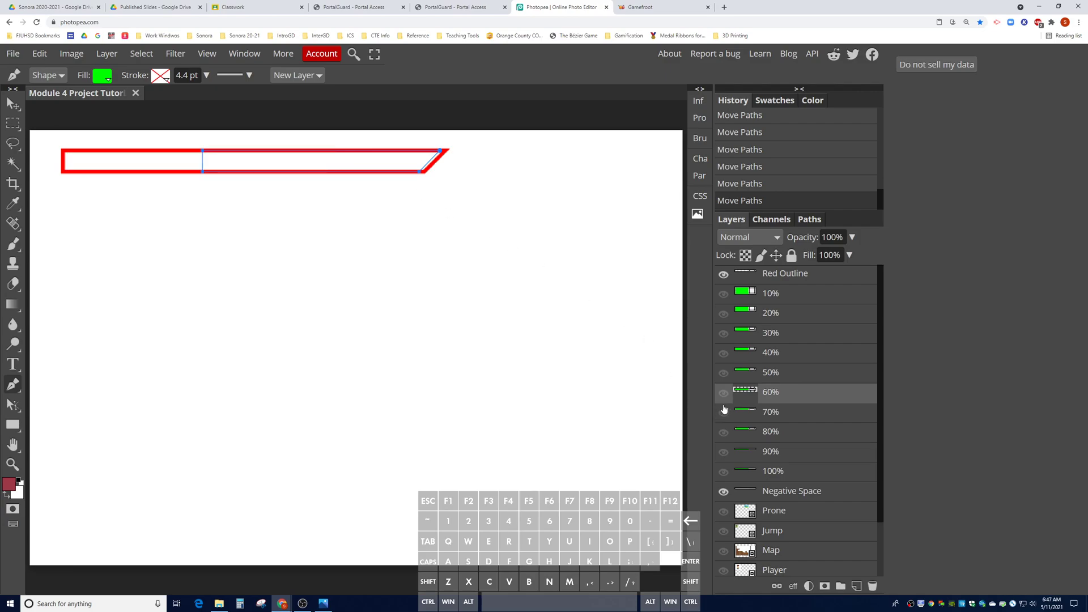
pyautogui.click(725, 395)
pyautogui.hotkey('shift', 'Left')
pyautogui.hotkey('shift', 'Left')
pyautogui.hotkey('shift', 'Left')
pyautogui.hotkey('shift', 'Left')
pyautogui.hotkey('shift', 'Left')
pyautogui.hotkey('shift', 'Left')
pyautogui.hotkey('shift', 'Left')
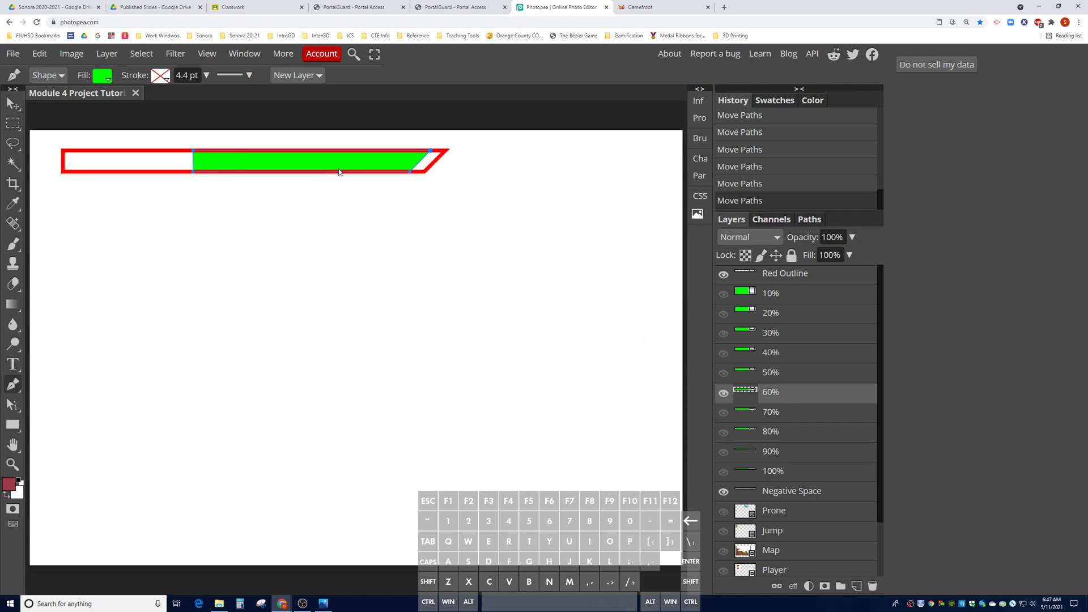
pyautogui.hotkey('shift', 'Left')
pyautogui.hotkey('shift', 'Left')
pyautogui.hotkey('shift', 'Left')
pyautogui.hotkey('shift', 'Left')
pyautogui.hotkey('shift', 'Left')
pyautogui.hotkey('shift', 'Left')
pyautogui.hotkey('shift', 'Left')
pyautogui.hotkey('shift', 'Left')
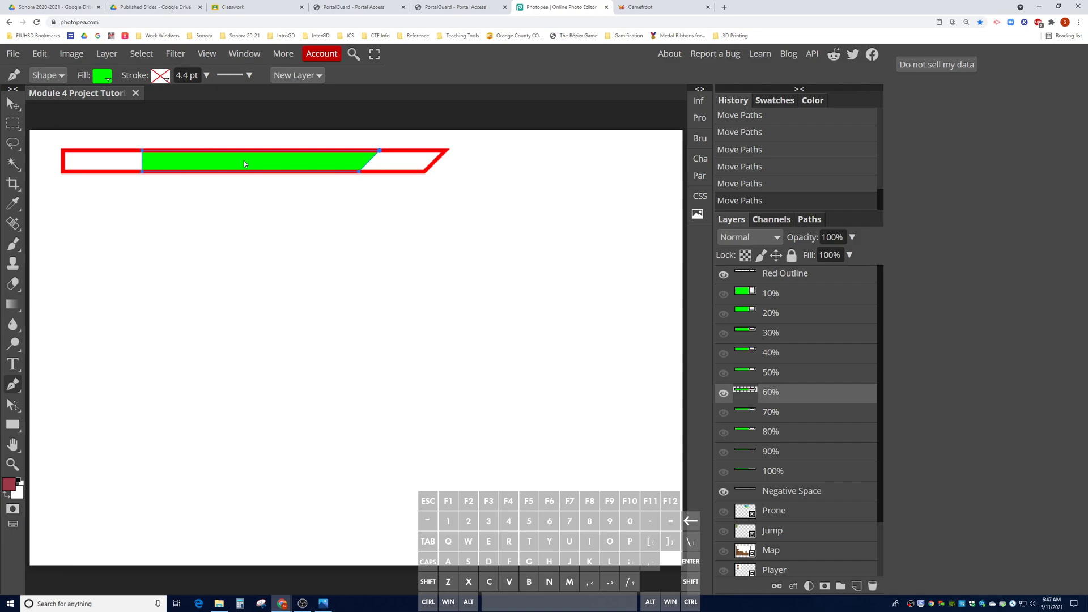
pyautogui.hotkey('shift', 'Left')
pyautogui.hotkey('shift', 'Left')
pyautogui.hotkey('shift', 'Left')
pyautogui.hotkey('shift', 'Left')
pyautogui.hotkey('shift', 'Left')
pyautogui.hotkey('shift', 'Left')
pyautogui.hotkey('shift', 'Left')
pyautogui.hotkey('shift', 'Left')
pyautogui.hotkey('shift', 'Left')
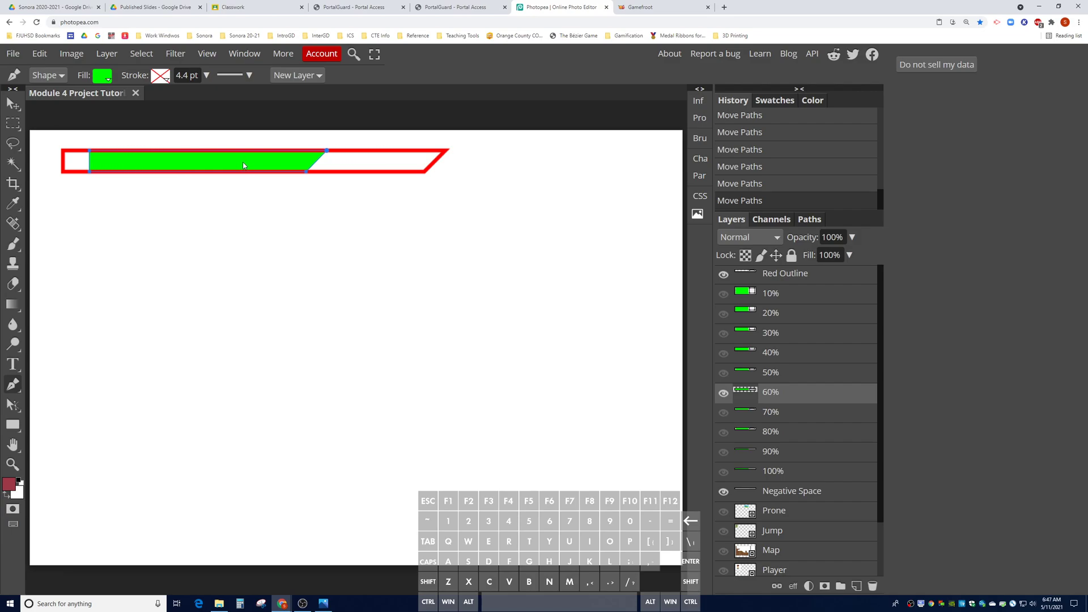
pyautogui.press('Left')
pyautogui.press('Left')
pyautogui.press('Left')
pyautogui.press('Left')
pyautogui.press('Left')
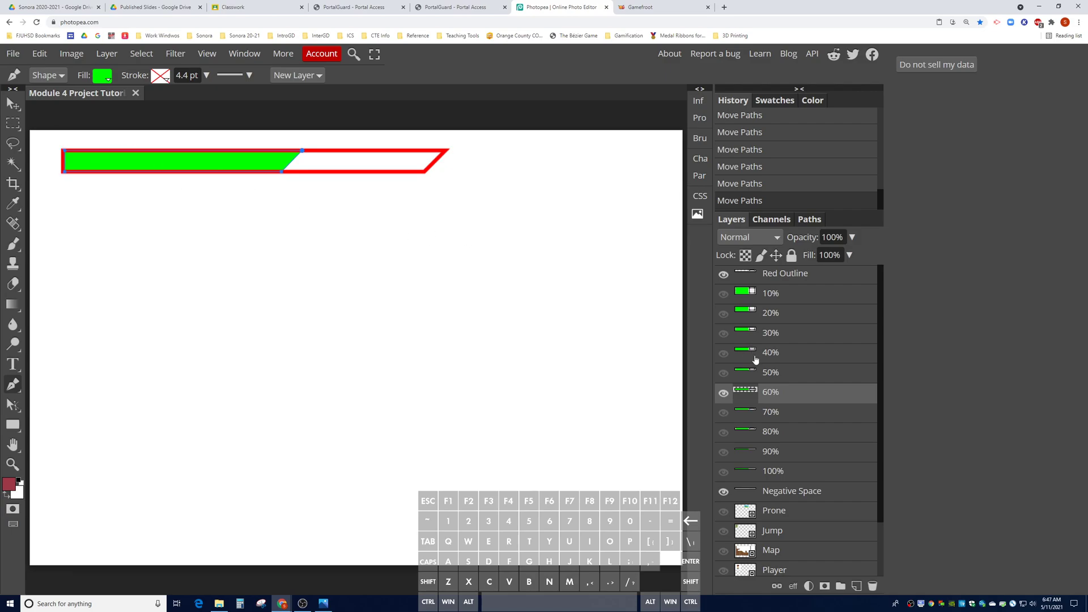
# - Show the 50% layer instead of the 60% layer and shift its bar left to the outline's straight end
pyautogui.click(781, 373)
pyautogui.click(724, 392)
pyautogui.click(724, 373)
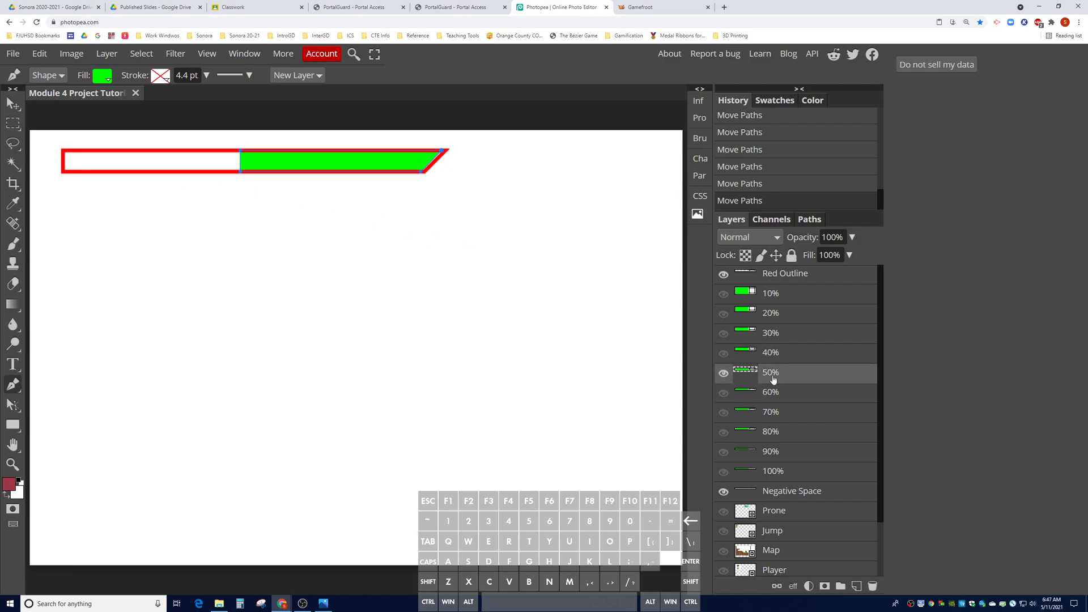
pyautogui.hotkey('shift', 'Left')
pyautogui.hotkey('shift', 'Left')
pyautogui.hotkey('shift', 'Left')
pyautogui.hotkey('shift', 'Left')
pyautogui.hotkey('shift', 'Left')
pyautogui.hotkey('shift', 'Left')
pyautogui.hotkey('shift', 'Left')
pyautogui.hotkey('shift', 'Left')
pyautogui.hotkey('shift', 'Left')
pyautogui.hotkey('shift', 'Left')
pyautogui.hotkey('shift', 'Left')
pyautogui.hotkey('shift', 'Left')
pyautogui.hotkey('shift', 'Left')
pyautogui.hotkey('shift', 'Left')
pyautogui.hotkey('shift', 'Left')
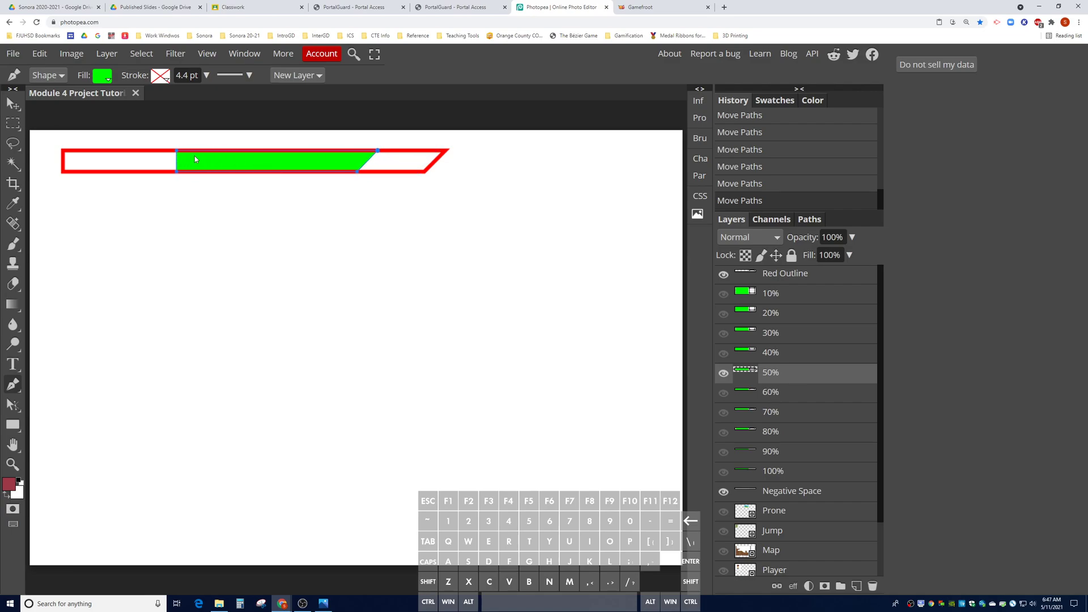
pyautogui.hotkey('shift', 'Left')
pyautogui.hotkey('shift', 'Left')
pyautogui.hotkey('shift', 'Left')
pyautogui.hotkey('shift', 'Left')
pyautogui.hotkey('shift', 'Left')
pyautogui.hotkey('shift', 'Left')
pyautogui.hotkey('shift', 'Left')
pyautogui.hotkey('shift', 'Left')
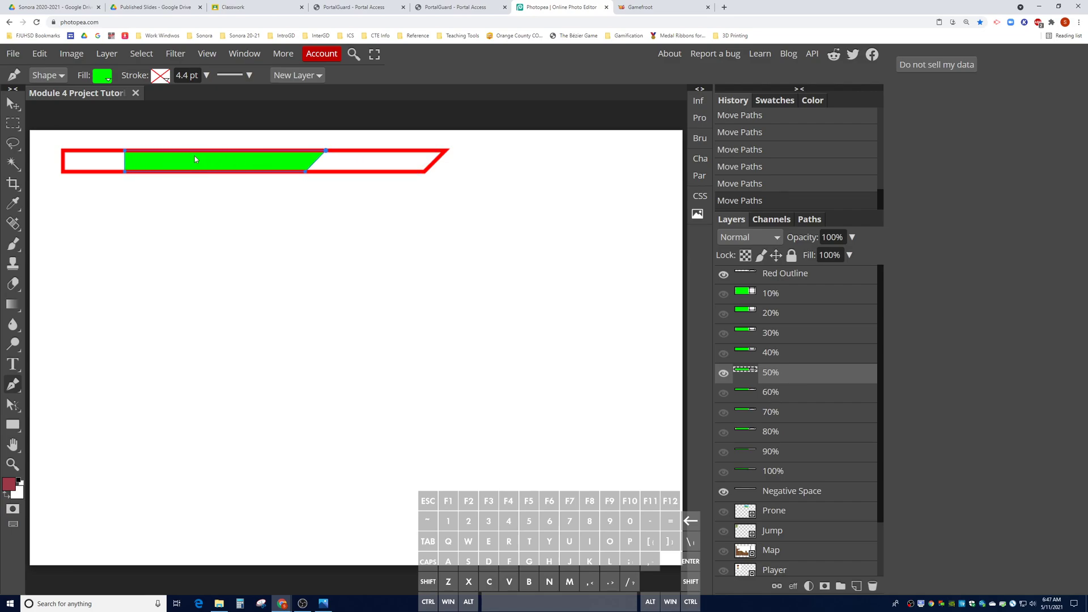
pyautogui.hotkey('shift', 'Left')
pyautogui.hotkey('shift', 'Left')
pyautogui.hotkey('shift', 'Left')
pyautogui.hotkey('shift', 'Left')
pyautogui.hotkey('shift', 'Left')
pyautogui.hotkey('shift', 'Left')
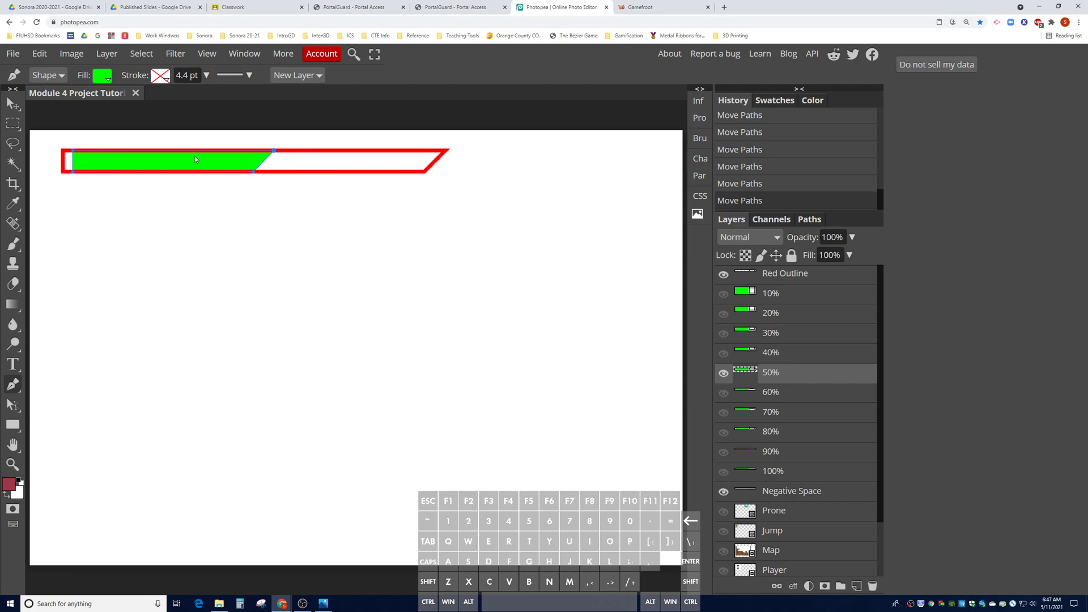
# - Show the 40% layer instead of the 50% layer and move its bar left to the outline's straight end
pyautogui.click(793, 354)
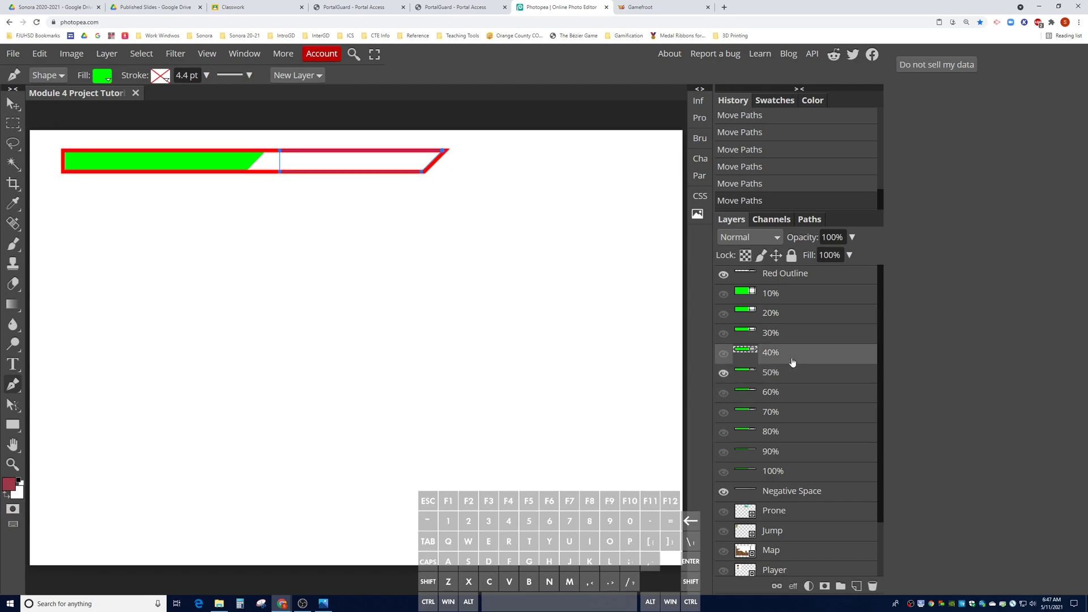
pyautogui.click(724, 354)
pyautogui.click(724, 373)
pyautogui.hotkey('shift', 'Left')
pyautogui.hotkey('shift', 'Left')
pyautogui.hotkey('shift', 'Left')
pyautogui.hotkey('shift', 'Left')
pyautogui.hotkey('shift', 'Left')
pyautogui.hotkey('shift', 'Left')
pyautogui.hotkey('shift', 'Left')
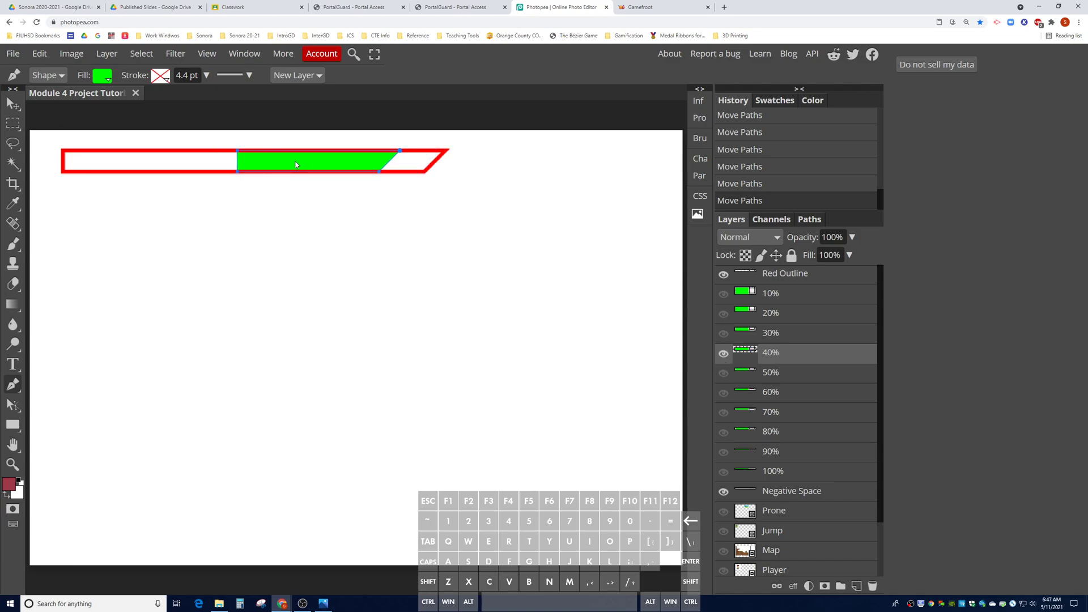
pyautogui.click(21, 102)
pyautogui.moveTo(283, 161); pyautogui.dragTo(112, 163)
# - Show the 30% layer instead of the 40% layer and move its bar left to the outline's straight end
pyautogui.click(724, 334)
pyautogui.click(724, 353)
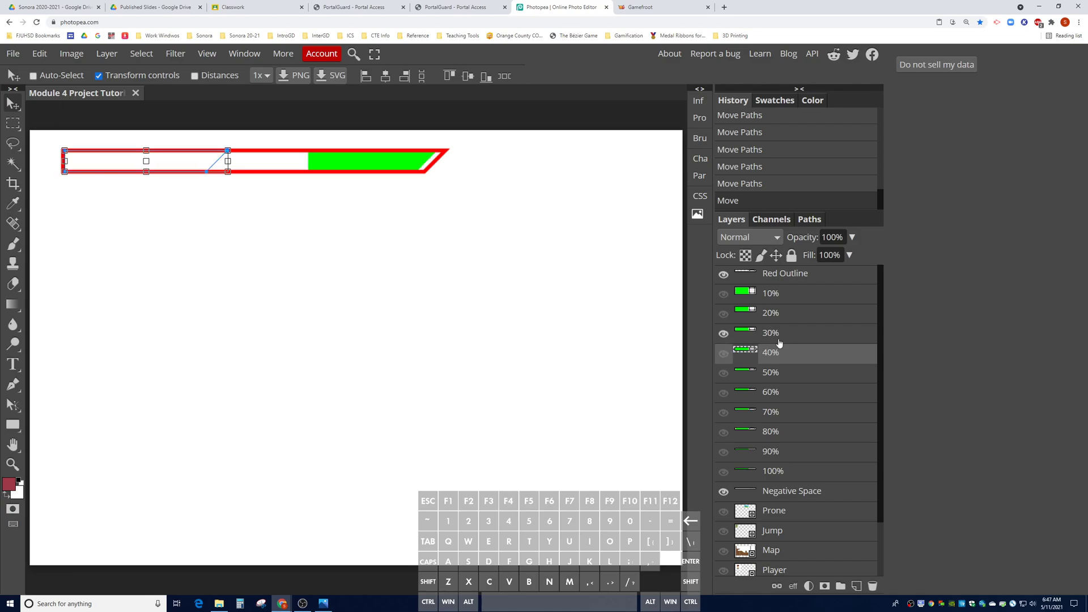
pyautogui.click(786, 335)
pyautogui.moveTo(397, 164); pyautogui.dragTo(155, 164)
# - Show the 20% layer instead of the 30% layer and move its bar left to the outline's straight end
pyautogui.click(777, 322)
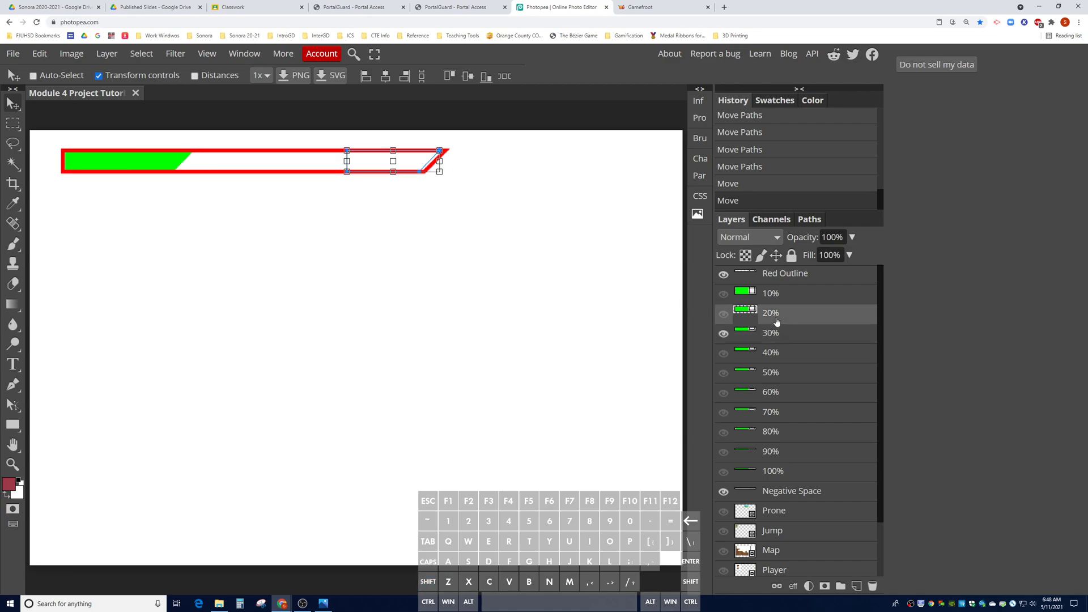
pyautogui.click(722, 334)
pyautogui.click(723, 313)
pyautogui.moveTo(373, 168); pyautogui.dragTo(78, 162)
# - Show the 10% layer instead of the 20% layer and move its bar left to the outline's straight end
pyautogui.click(777, 297)
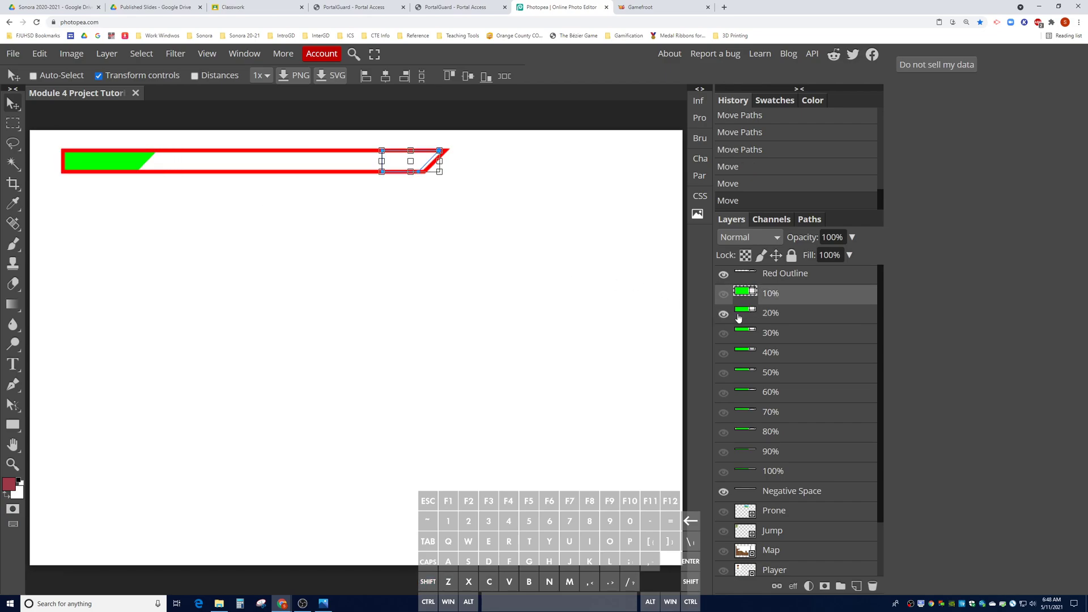
pyautogui.click(729, 315)
pyautogui.click(724, 294)
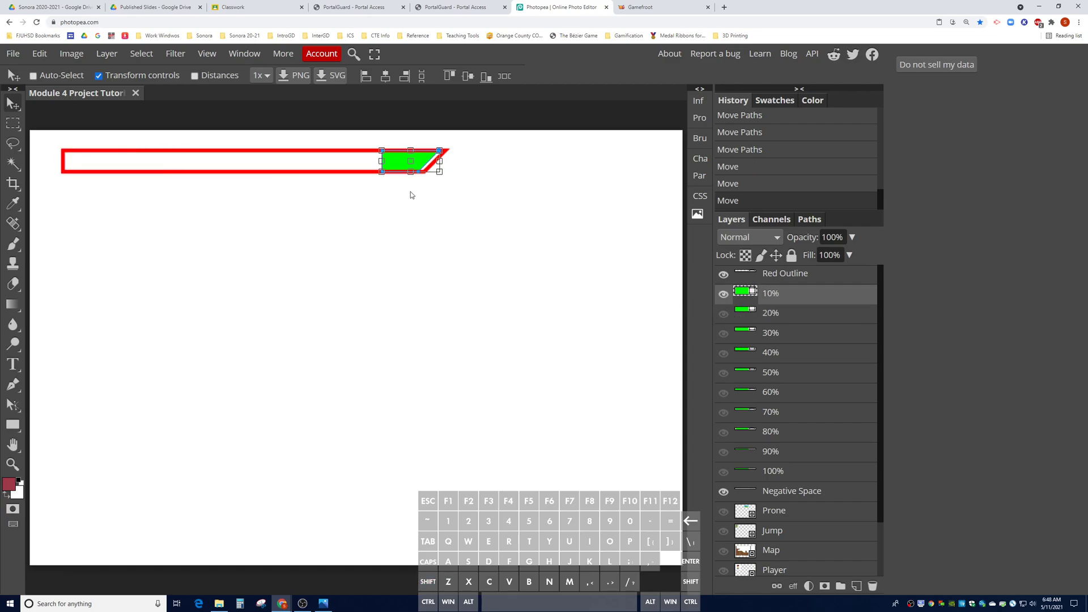
pyautogui.moveTo(417, 164); pyautogui.dragTo(103, 162)
pyautogui.click(803, 311)
pyautogui.click(800, 301)
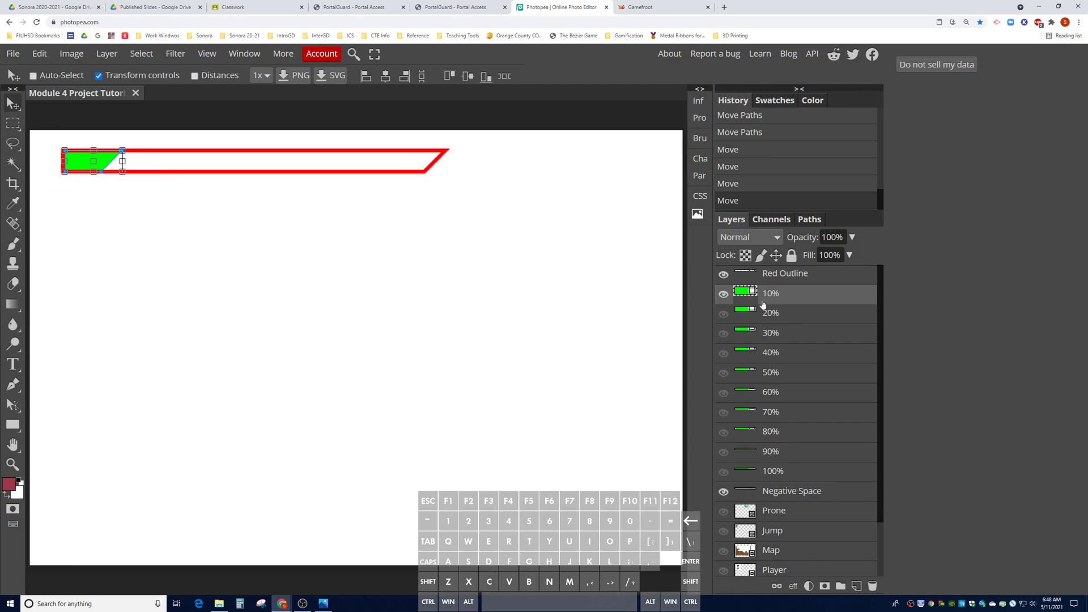
# - Make the 20% through 100% fill layers visible one after another, keeping the 10% layer shown
pyautogui.click(724, 294)
pyautogui.click(724, 294)
pyautogui.click(724, 314)
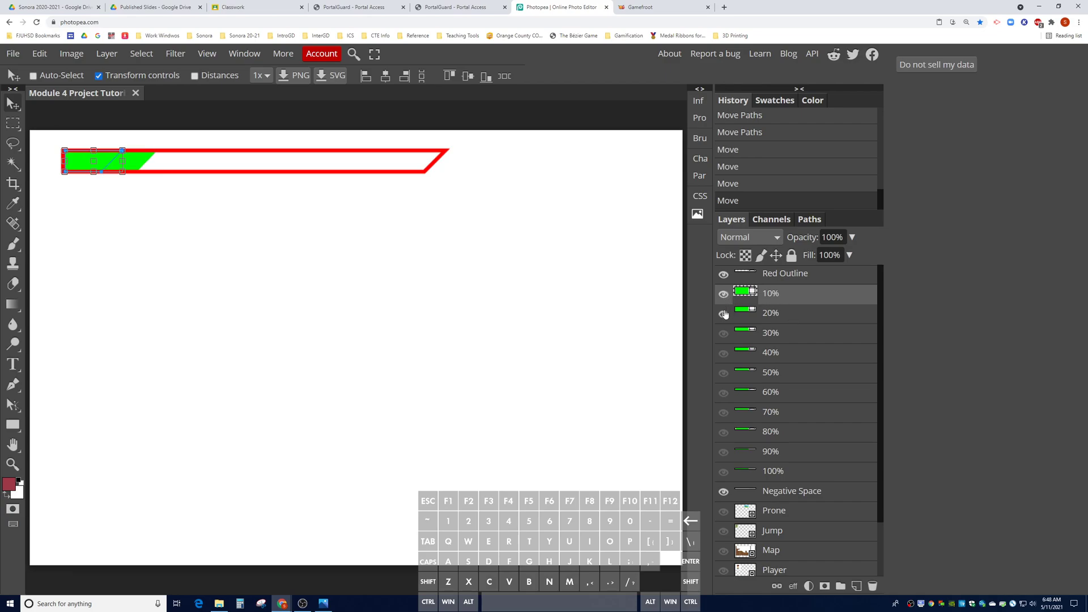
pyautogui.click(724, 334)
pyautogui.click(725, 354)
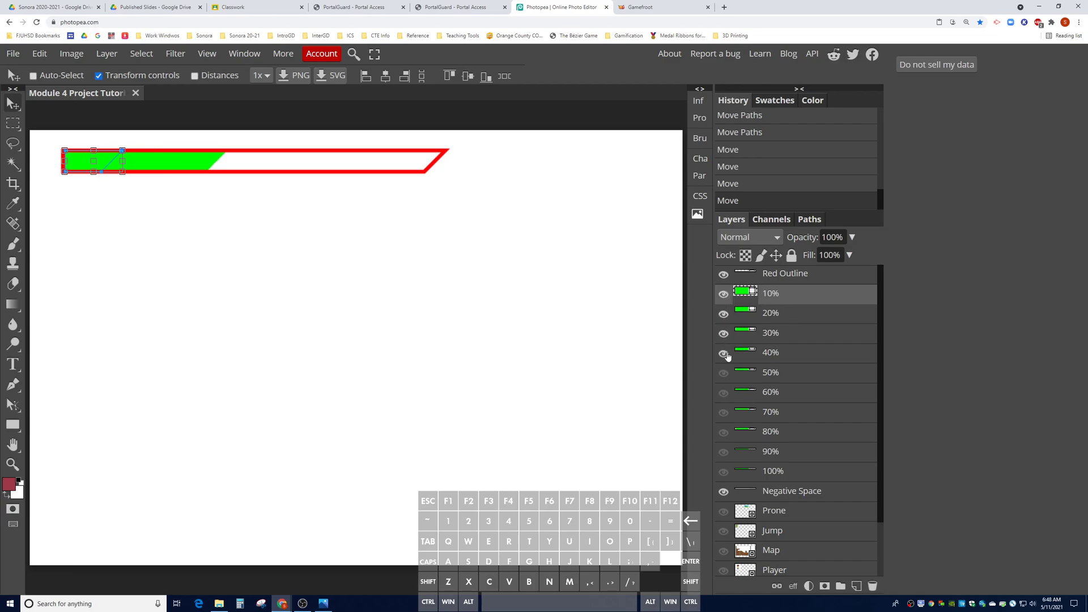
pyautogui.click(725, 373)
pyautogui.click(724, 393)
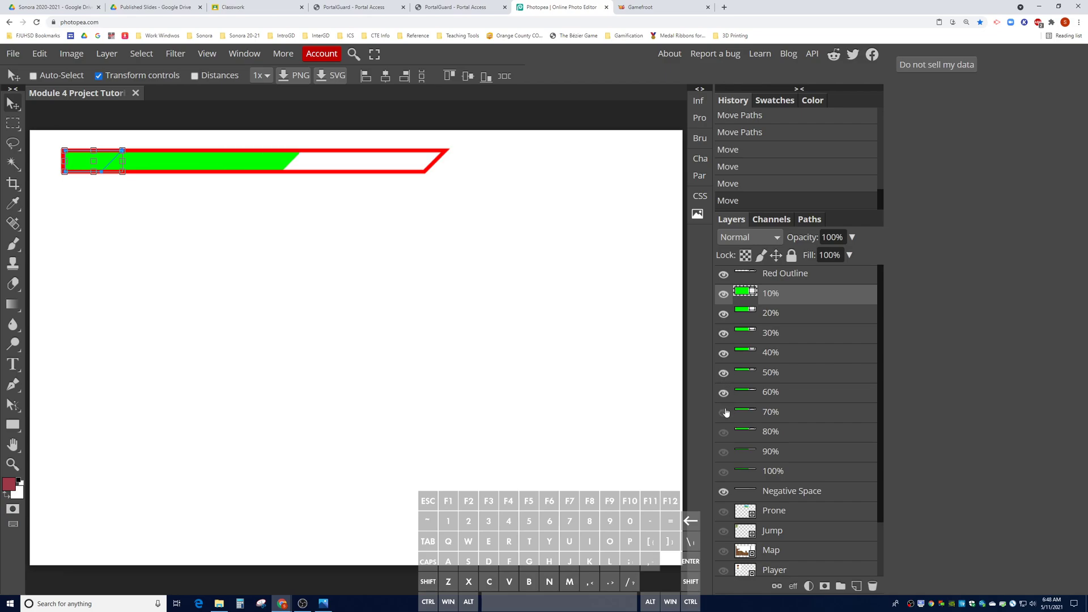
pyautogui.click(724, 413)
pyautogui.click(724, 432)
pyautogui.click(725, 452)
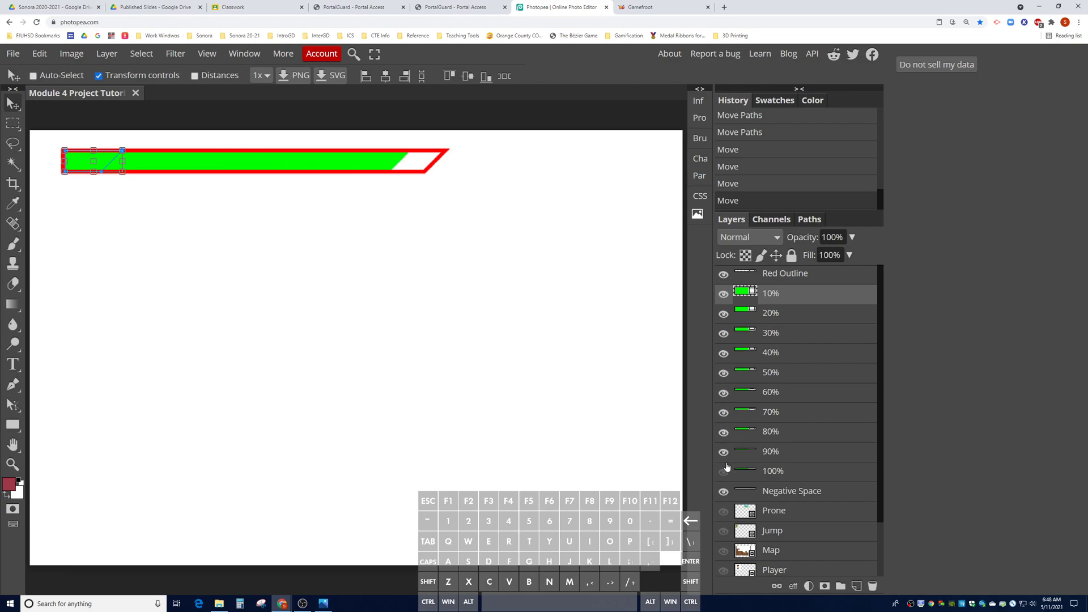
pyautogui.click(725, 471)
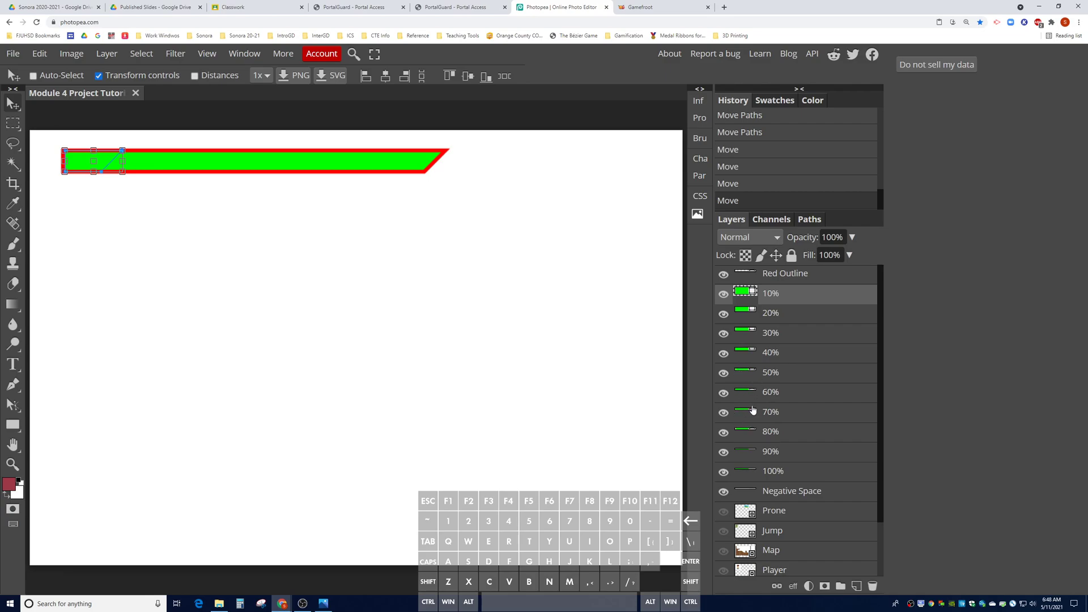